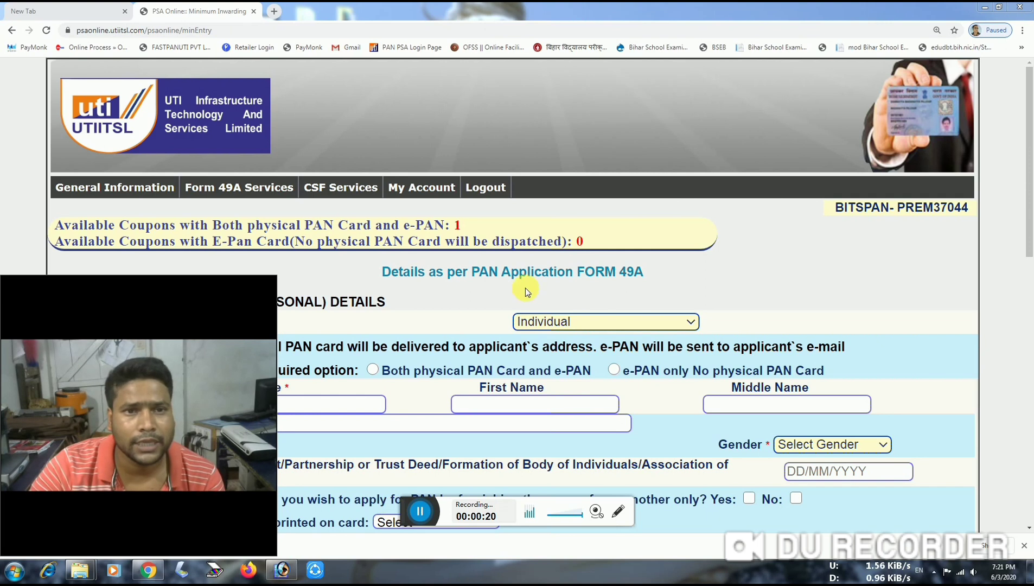
left_click_drag(278, 277, 162, 443)
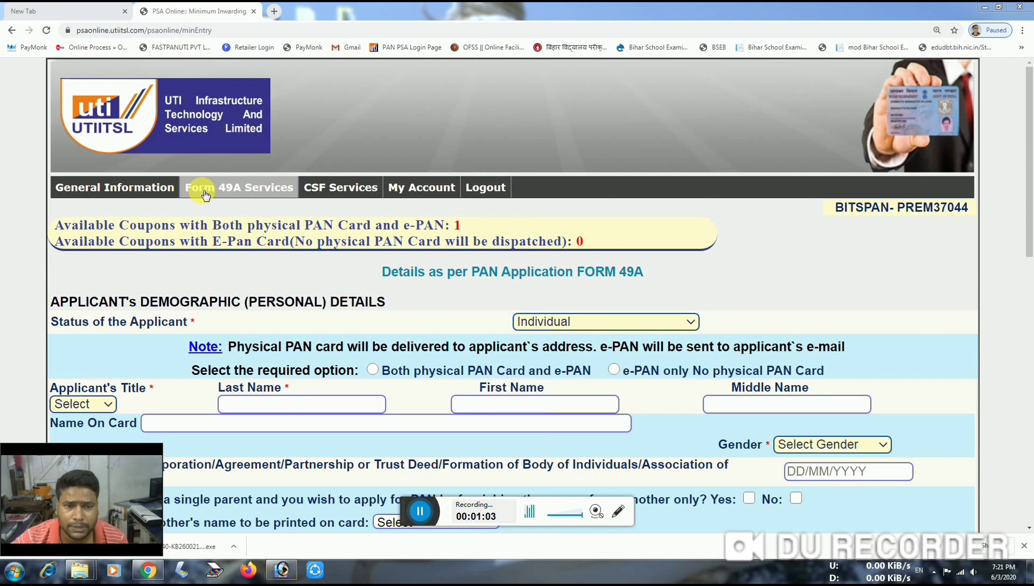
left_click(255, 188)
left_click(226, 112)
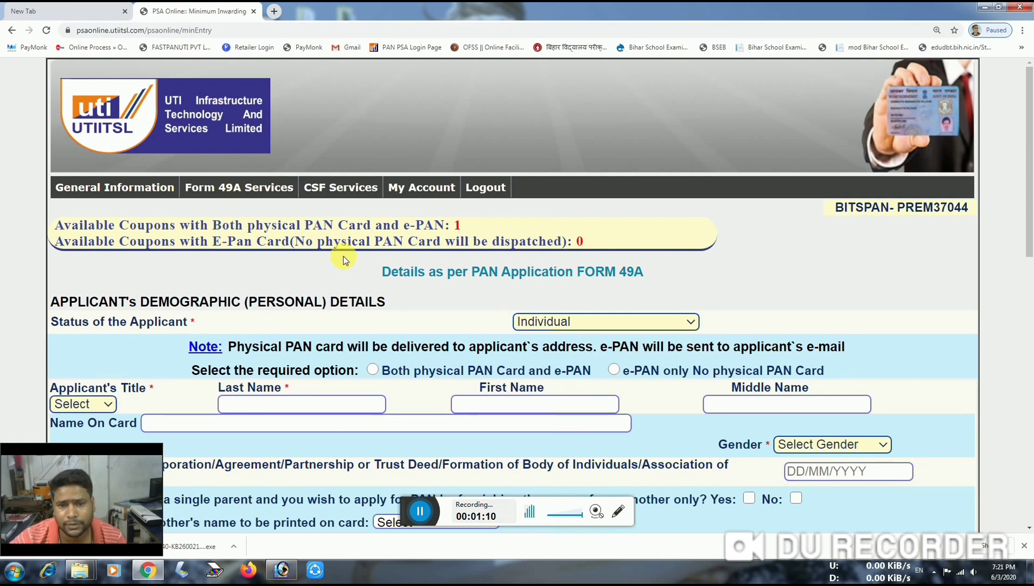
Outline the "Both physical PAN Card and e-PAN" option with a red rectangle, and clear the annotation
scroll(350, 268, "down", 1)
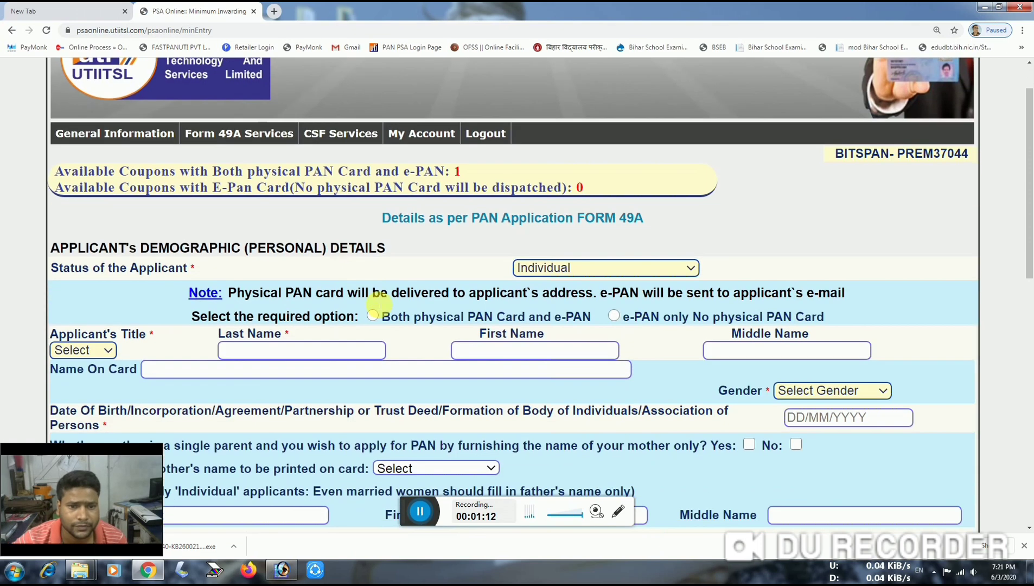
scroll(396, 264, "down", 1)
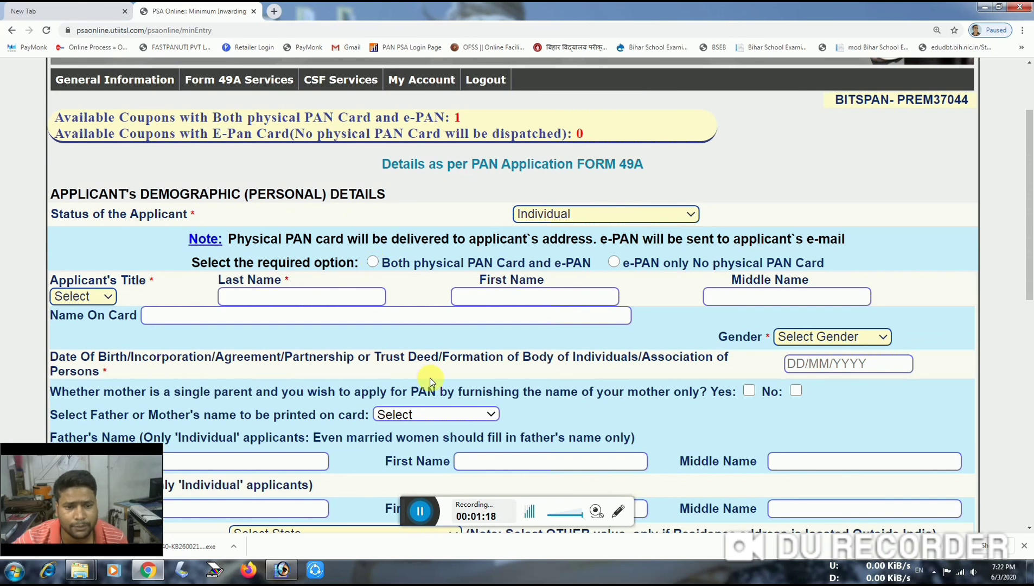
left_click(619, 511)
left_click(529, 540)
left_click_drag(350, 244, 448, 284)
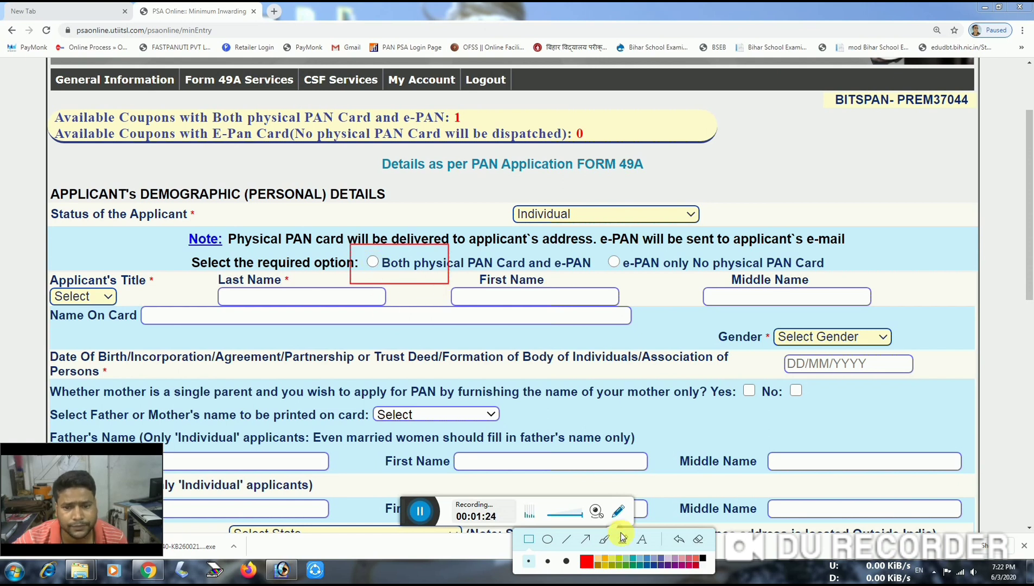
left_click(698, 540)
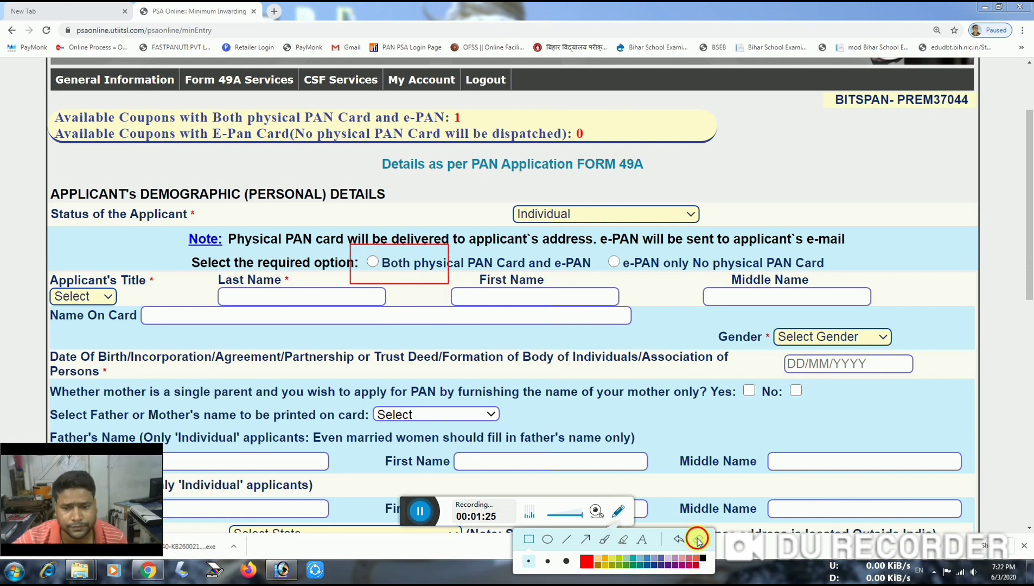
left_click(619, 512)
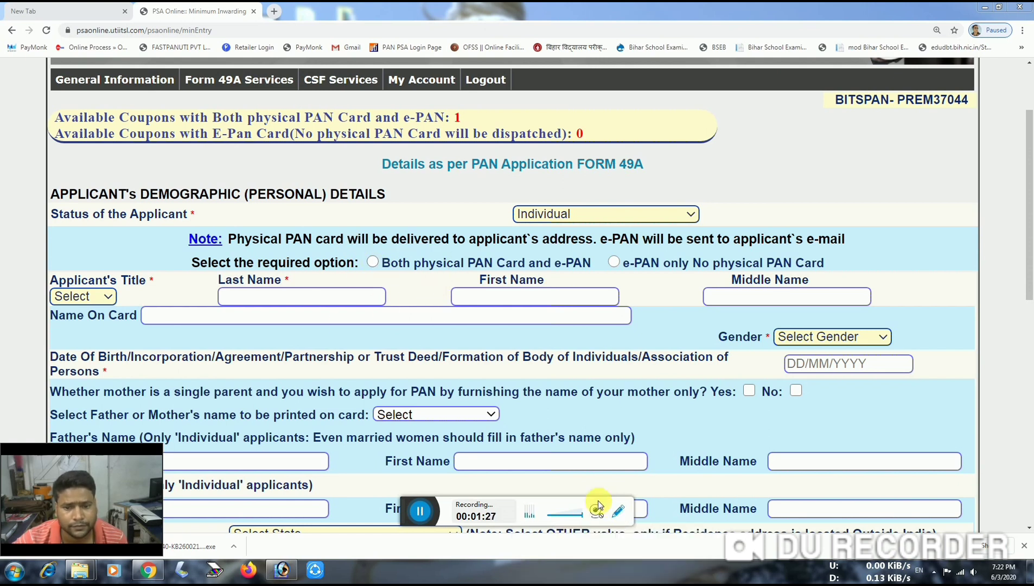
Choose "Both physical PAN Card and e-PAN" as the required option, and view the applicant's title choices
left_click(372, 262)
left_click(106, 299)
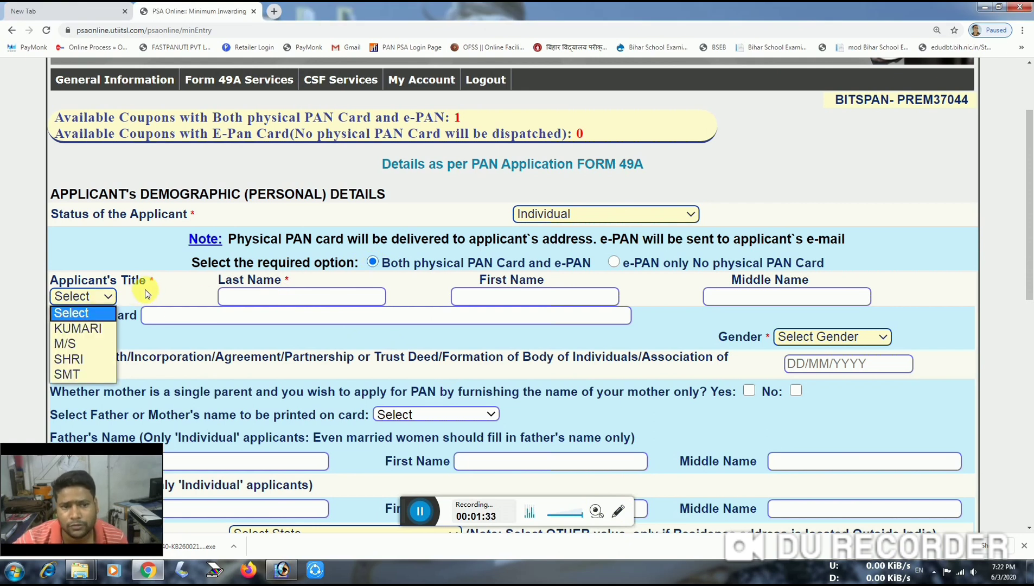
left_click(181, 280)
Outline the applicant's last, first and middle name, Name On Card, gender and date of birth fields with red rectangles
left_click(619, 511)
left_click(530, 539)
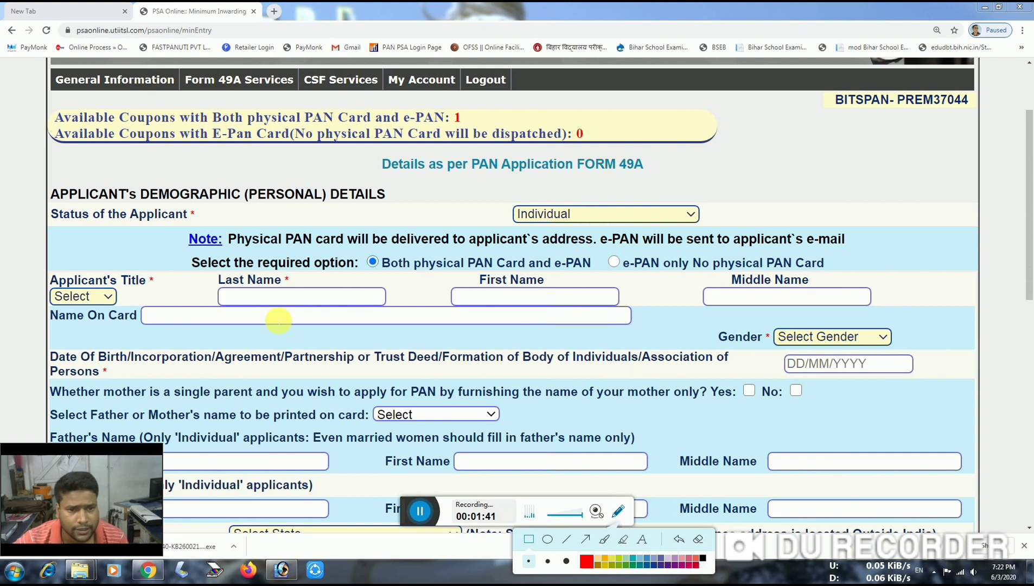
mouse_move(200, 278)
left_mouse_down()
mouse_move(232, 315)
mouse_move(411, 321)
mouse_move(397, 313)
left_mouse_up()
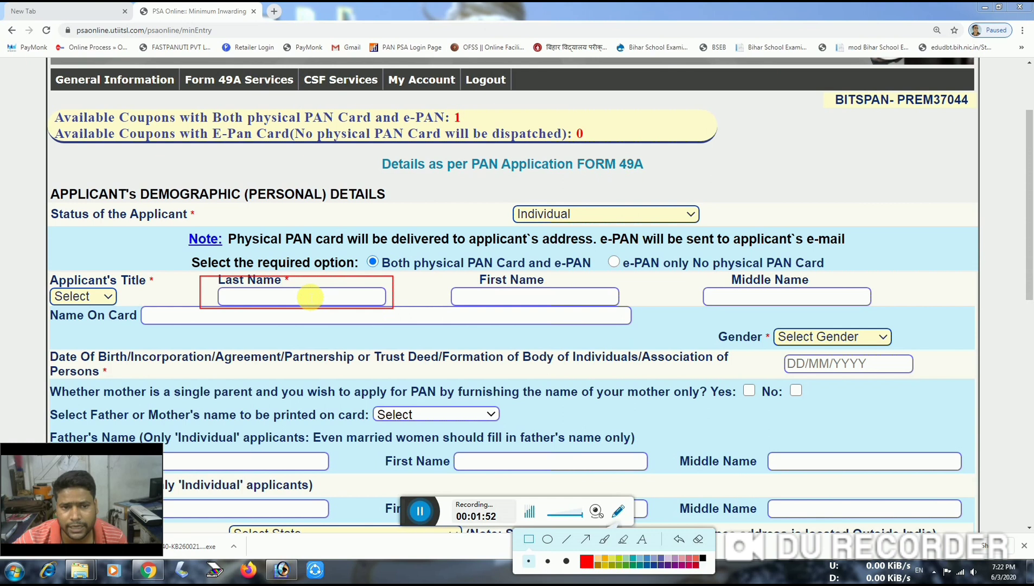
mouse_move(427, 270)
left_mouse_down()
mouse_move(456, 314)
mouse_move(644, 318)
left_mouse_up()
mouse_move(693, 273)
left_mouse_down()
mouse_move(793, 303)
mouse_move(910, 308)
left_mouse_up()
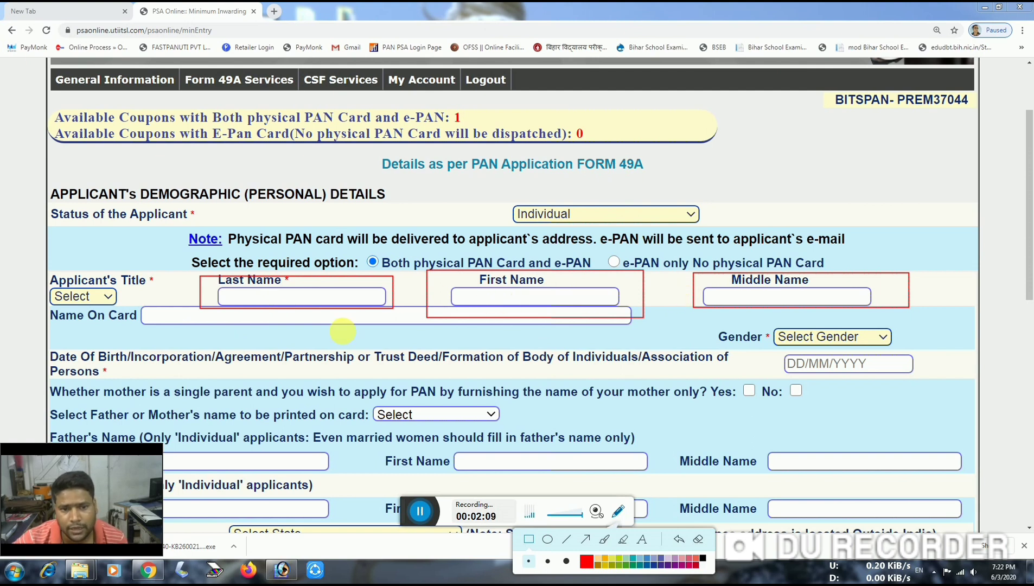
mouse_move(135, 306)
left_mouse_down()
mouse_move(145, 337)
mouse_move(653, 337)
left_mouse_up()
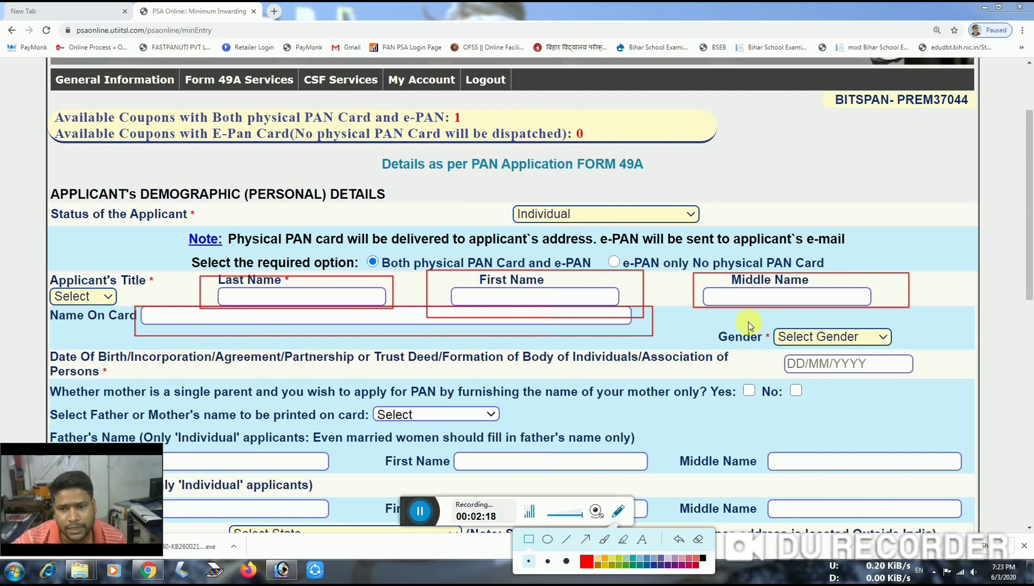
left_click_drag(715, 320, 922, 350)
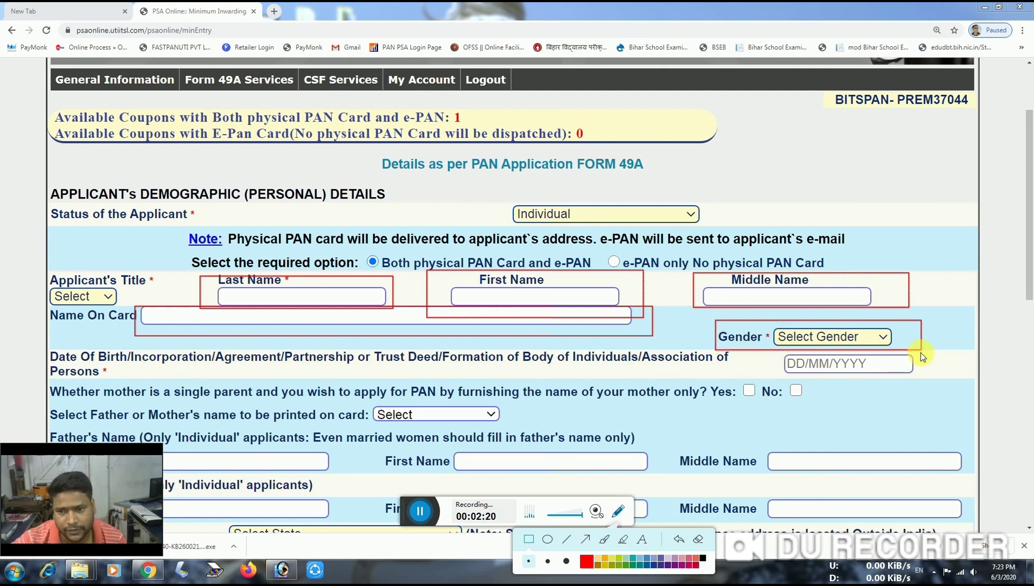
mouse_move(760, 356)
left_mouse_down()
mouse_move(807, 379)
mouse_move(933, 382)
left_mouse_up()
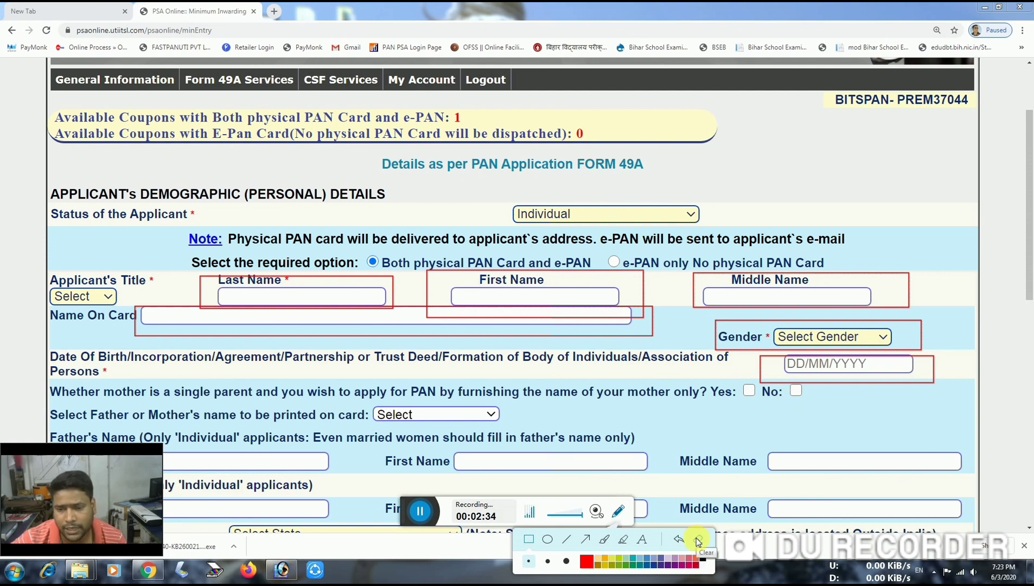
Clear all red rectangles from the applicant's detail fields and leave annotation mode
left_click(618, 511)
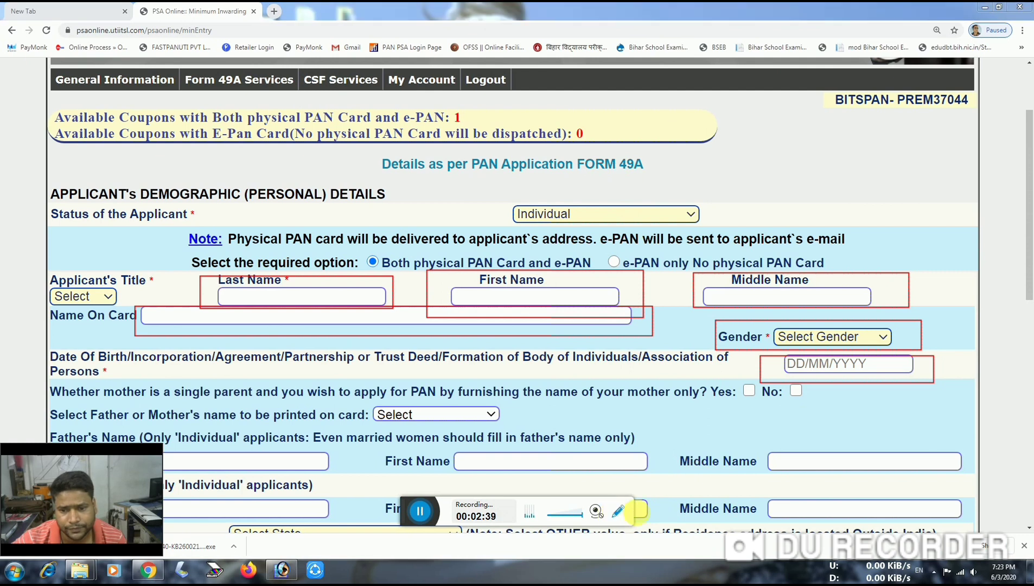
left_click(618, 510)
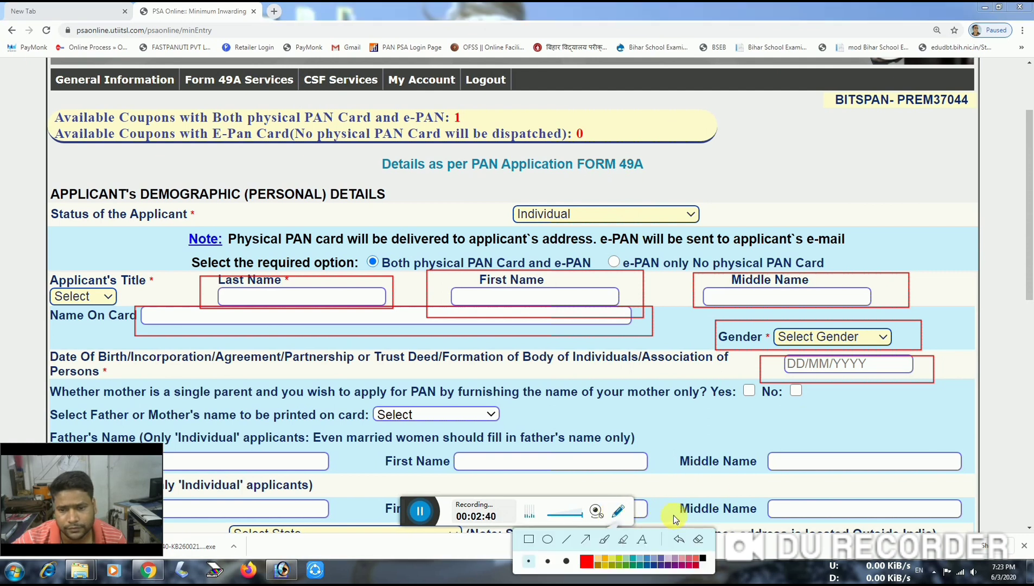
left_click(699, 539)
left_click(619, 511)
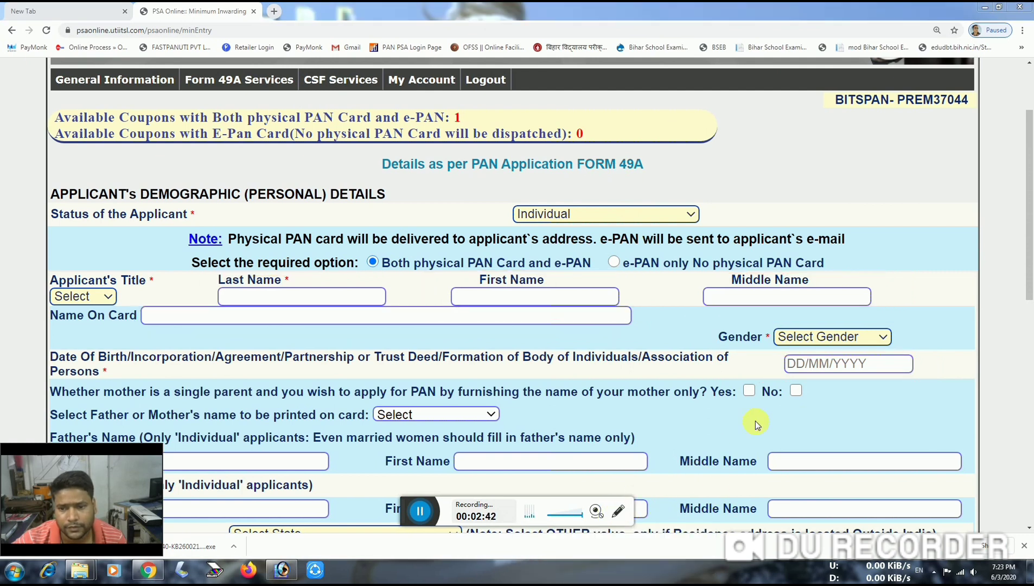
Answer No to the single-parent mother question, and choose FATHER'S NAME for printing on the card
scroll(755, 417, "down", 2)
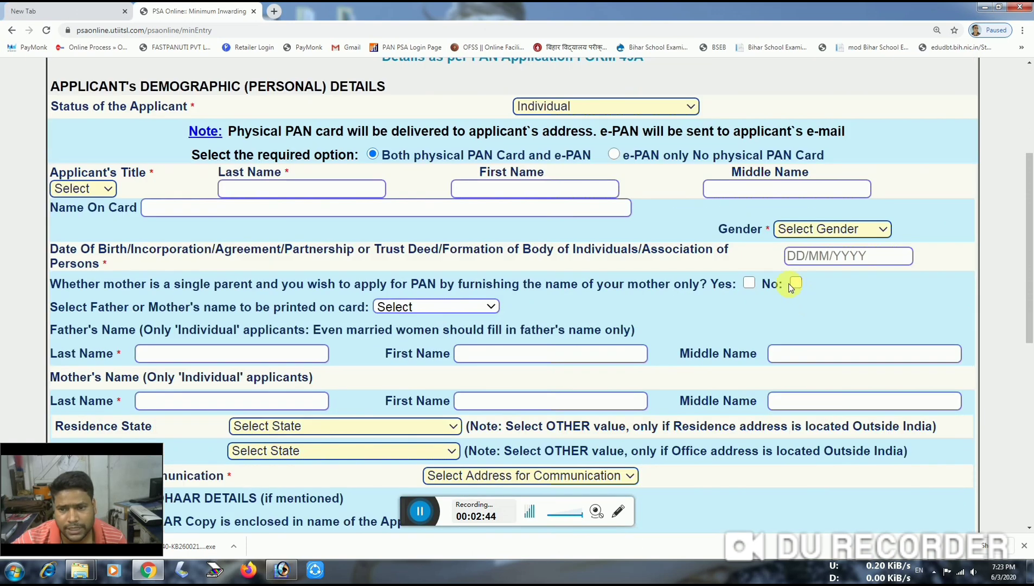
left_click(749, 283)
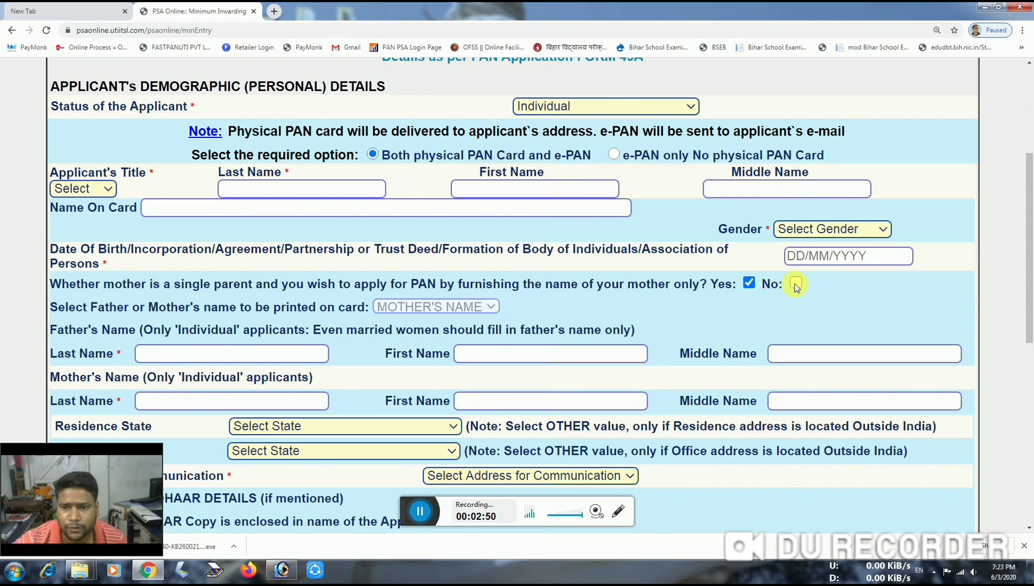
left_click(796, 283)
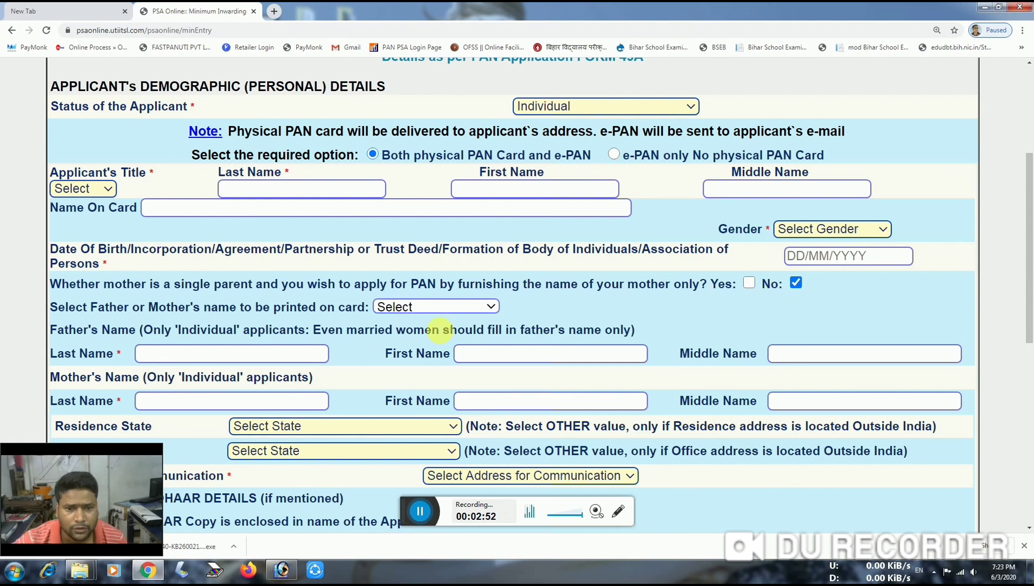
left_click(402, 307)
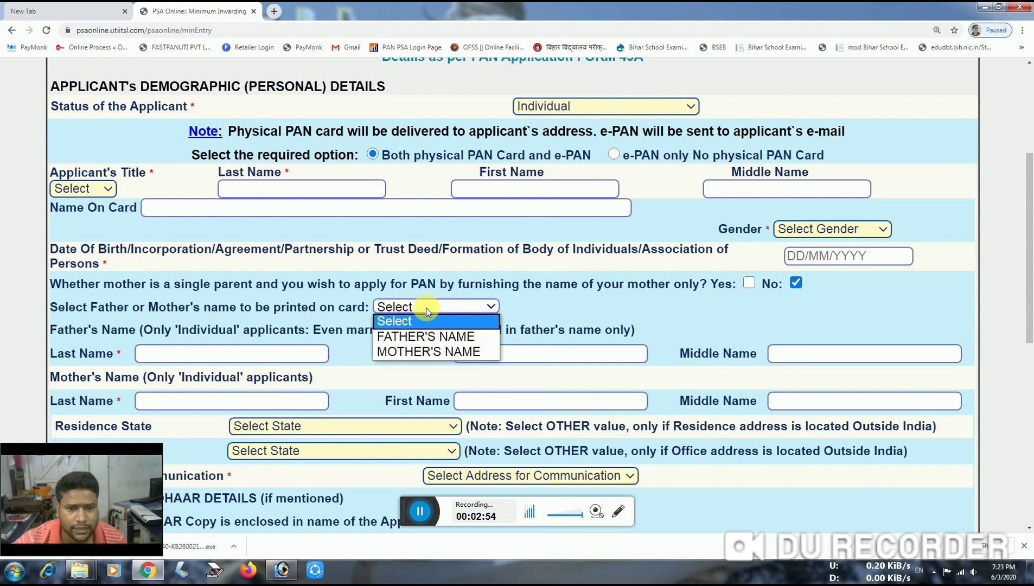
left_click(412, 337)
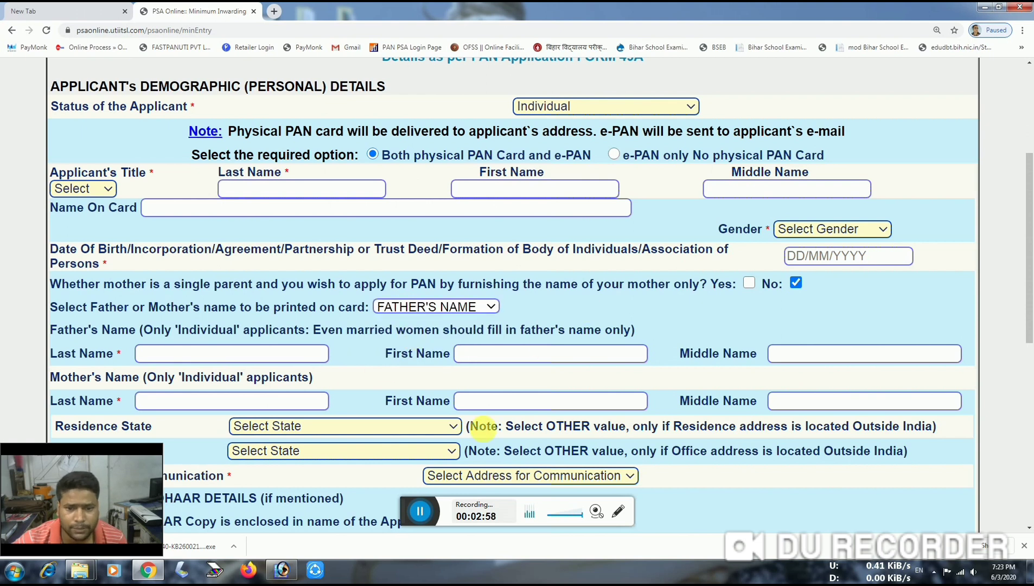
Outline the father's last, first and middle name fields with red rectangles, and clear the annotations
left_click(613, 508)
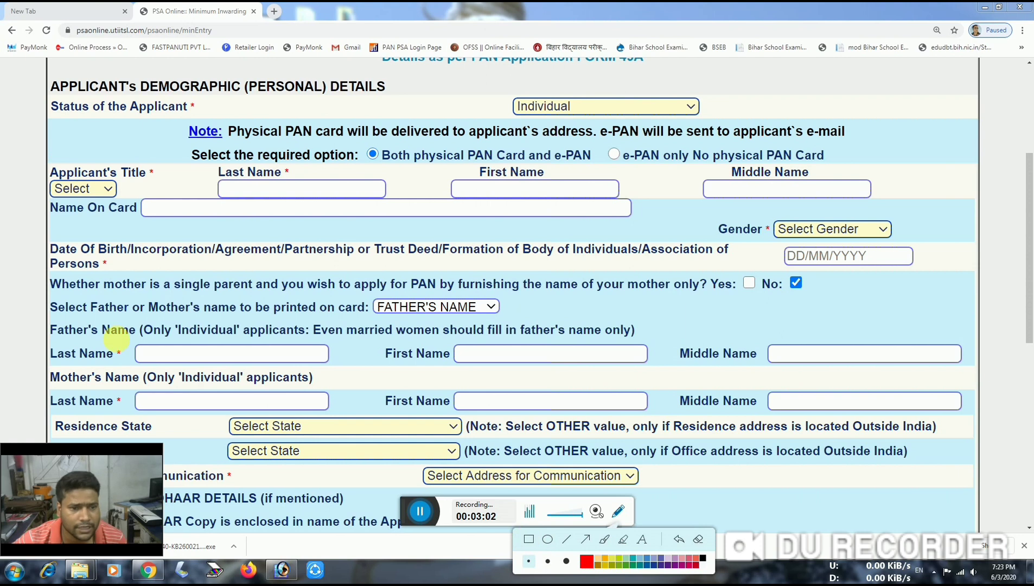
left_click_drag(116, 337, 134, 351)
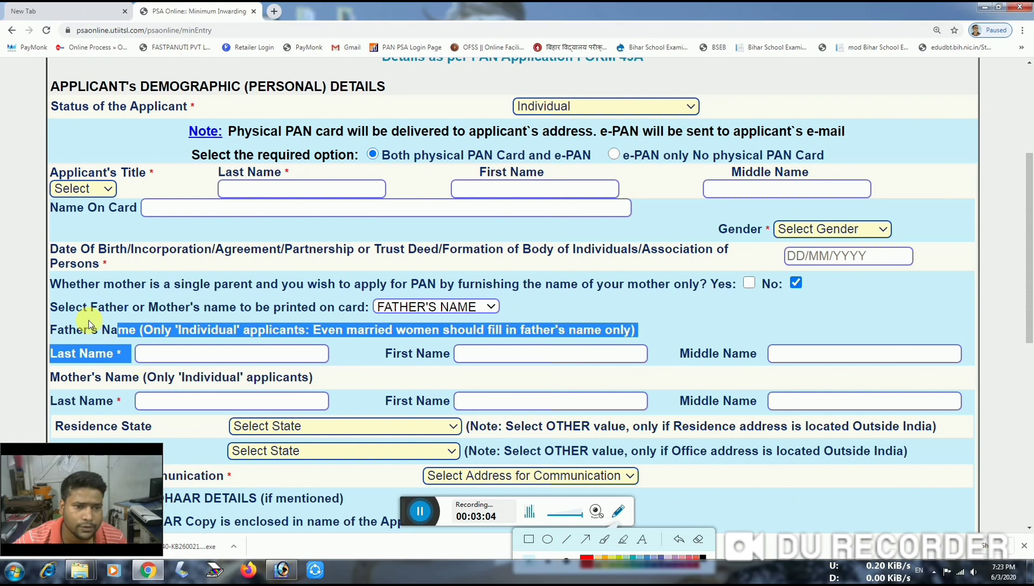
left_click(360, 361)
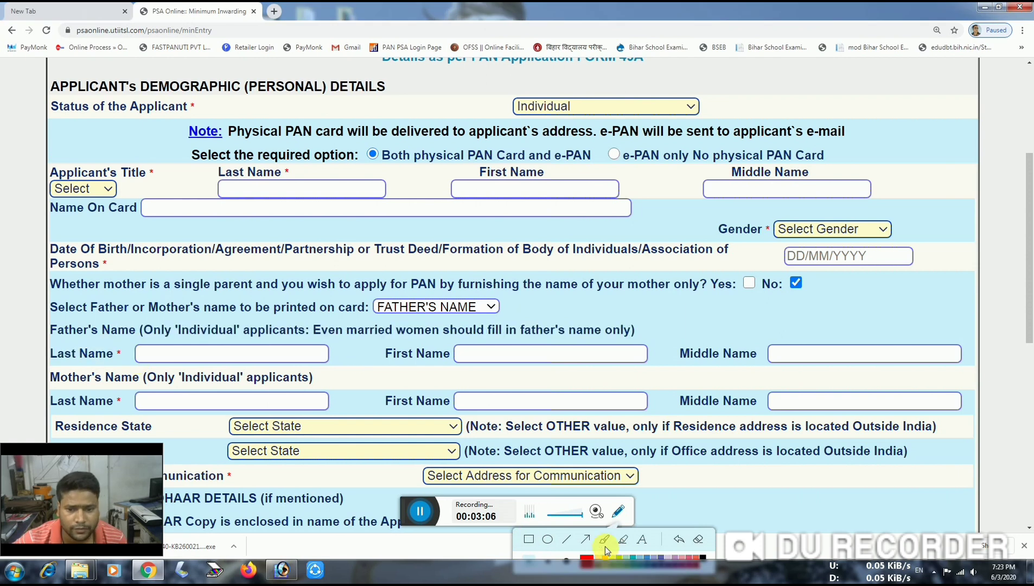
left_click(529, 539)
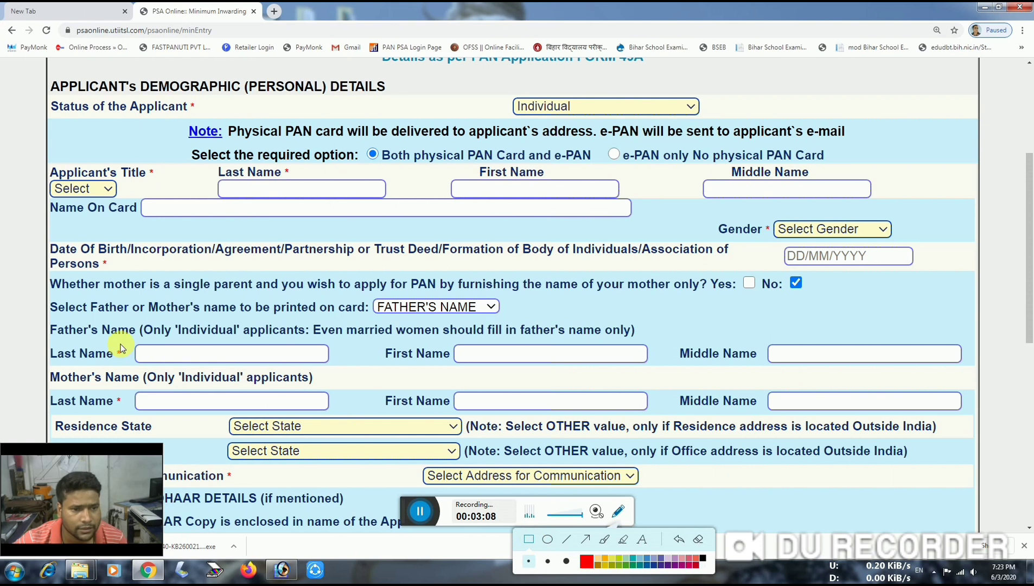
mouse_move(121, 344)
left_mouse_down()
mouse_move(212, 366)
mouse_move(342, 367)
left_mouse_up()
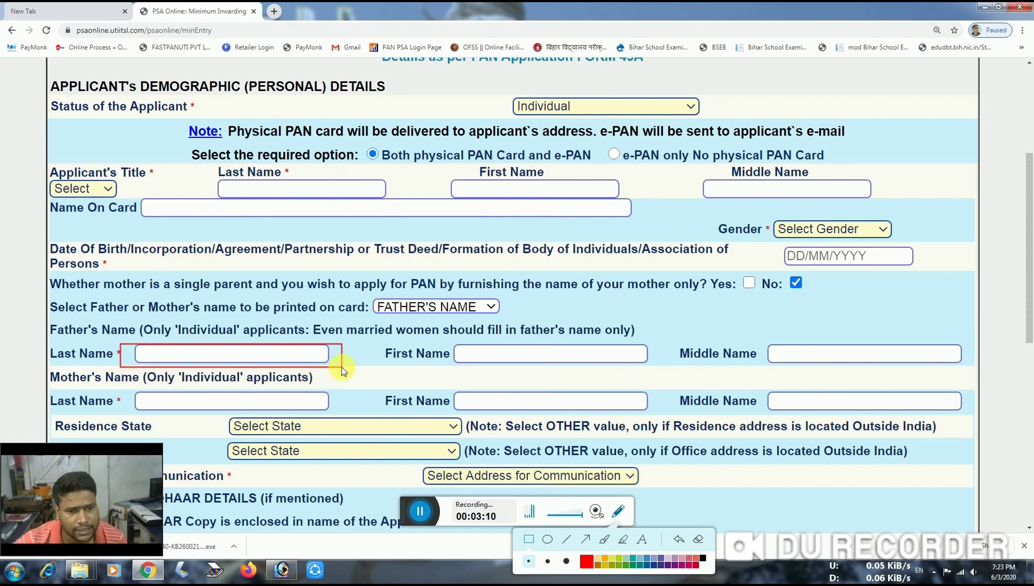
left_click_drag(510, 377, 652, 365)
mouse_move(761, 338)
left_mouse_down()
mouse_move(840, 377)
mouse_move(990, 373)
mouse_move(965, 369)
left_mouse_up()
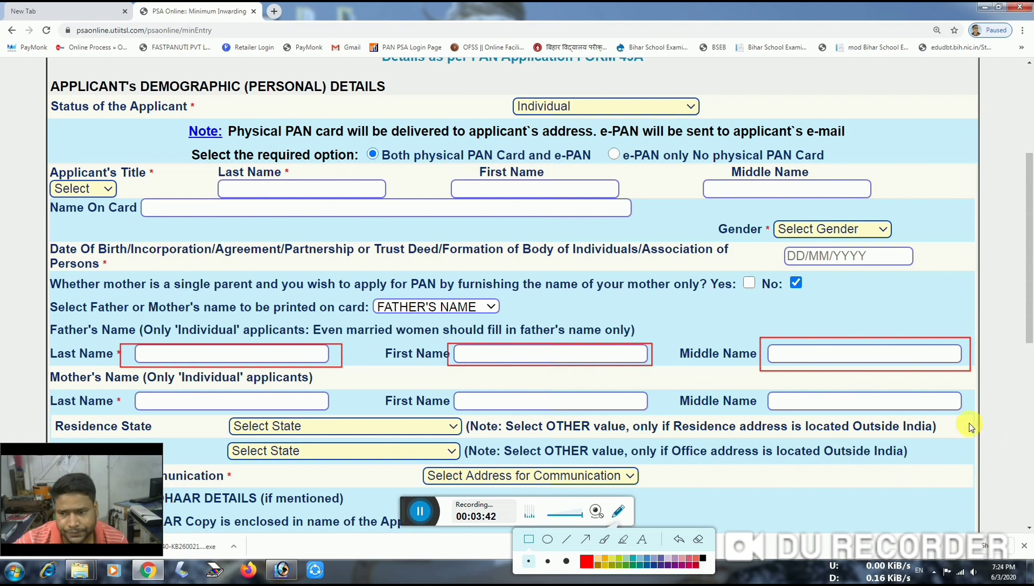
left_click(698, 538)
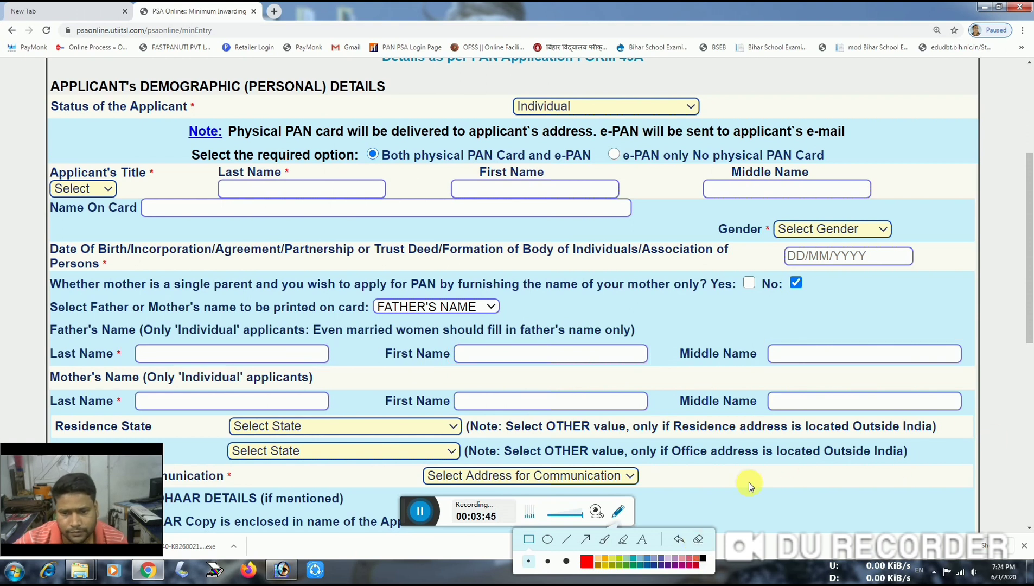
Leave annotation mode and set the Residence State to BIHAR
scroll(758, 471, "down", 4)
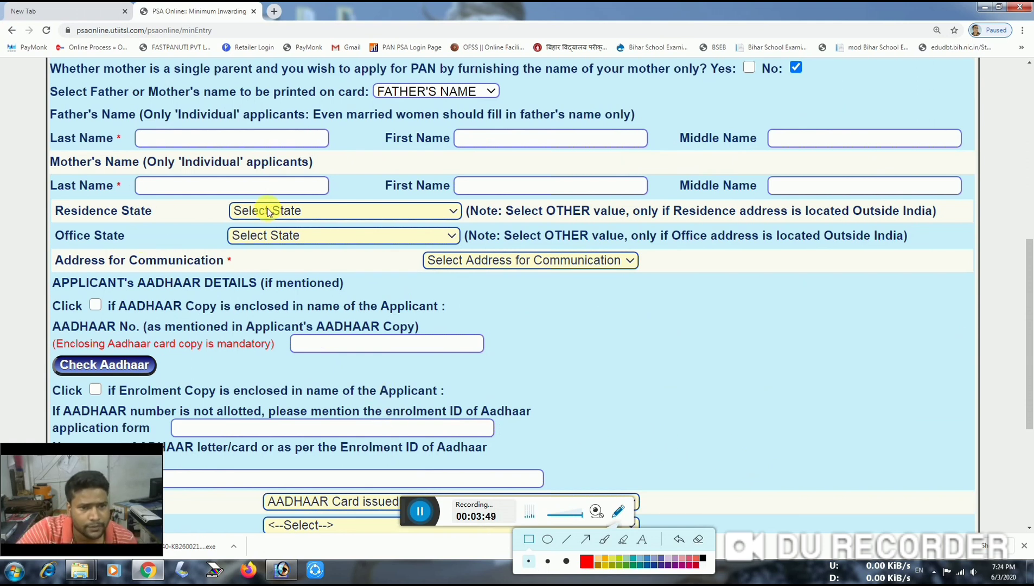
left_click(246, 212)
left_click(619, 511)
left_click(291, 211)
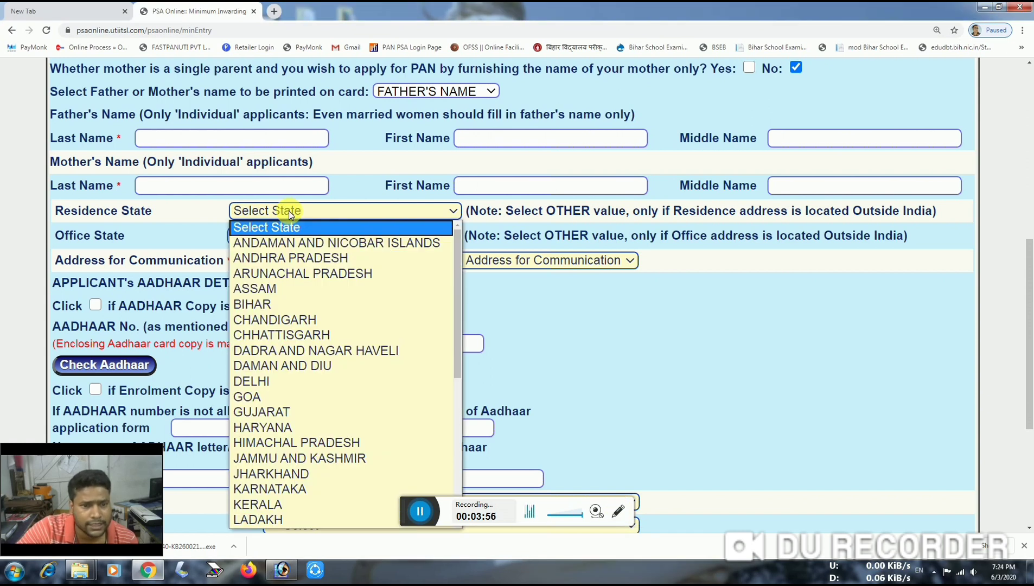
left_click(262, 306)
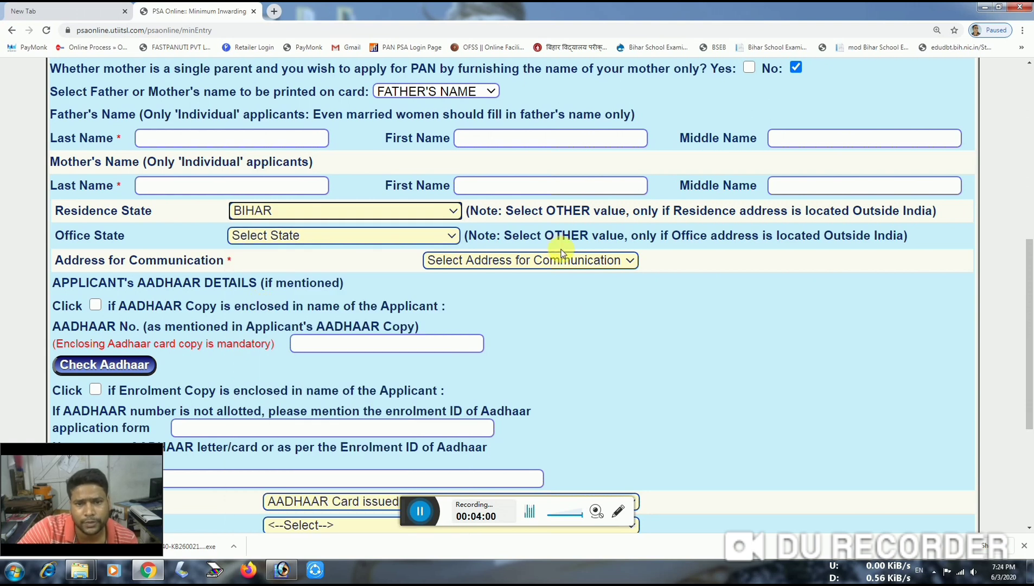
Leave the Office State unselected and set the Address for Communication to RESIDENCE
left_click(286, 239)
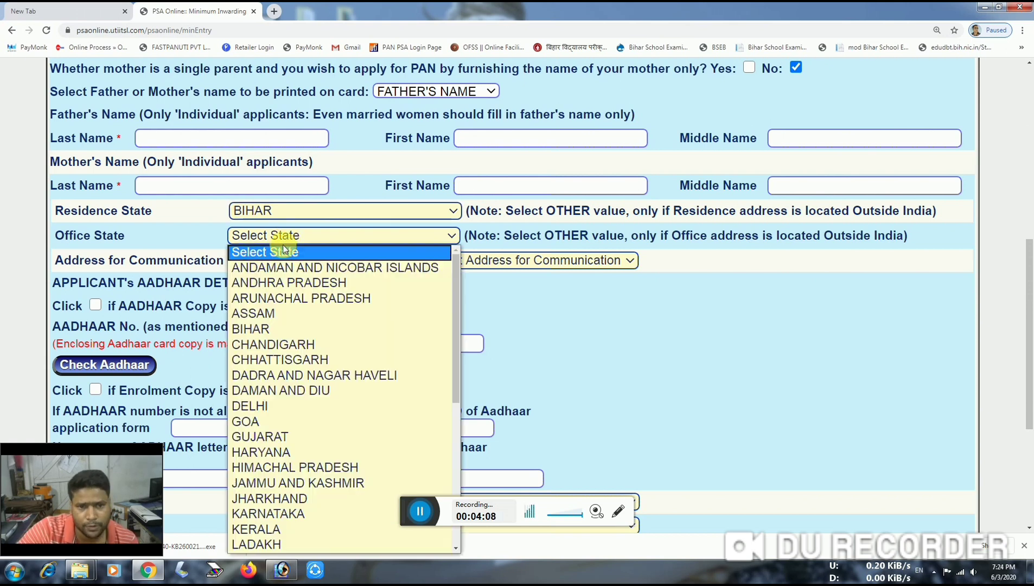
left_click(172, 245)
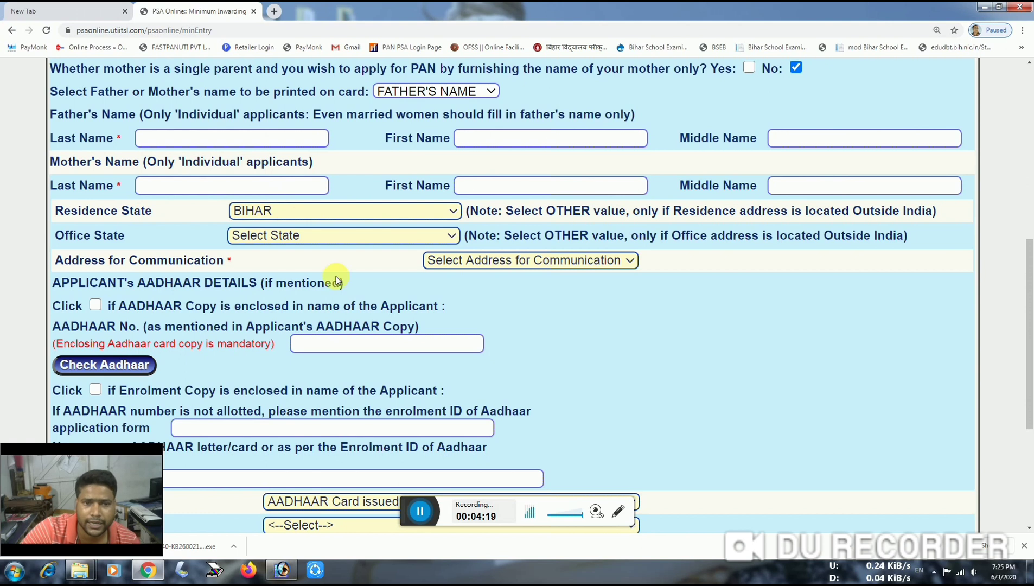
left_click(439, 266)
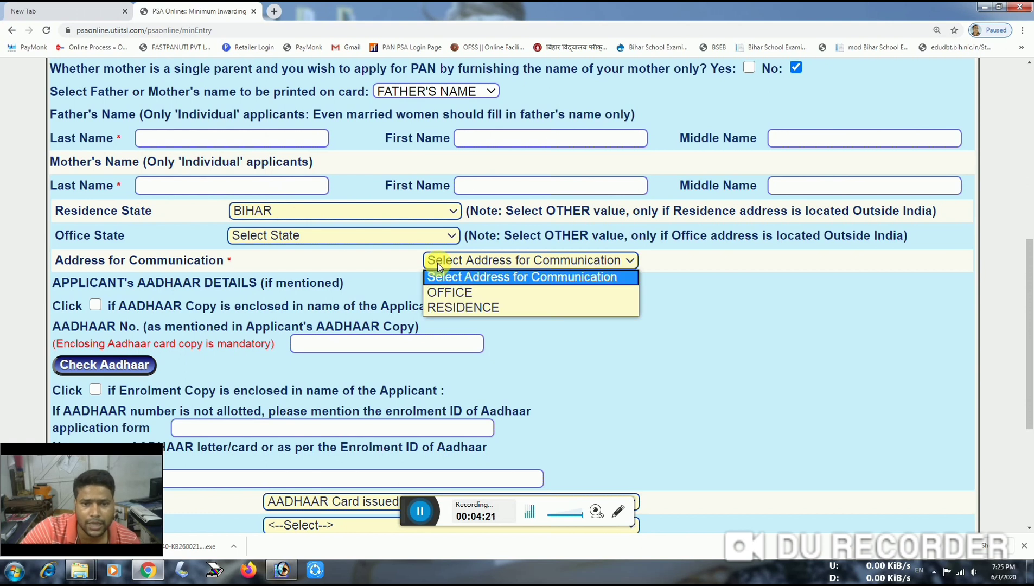
left_click(462, 308)
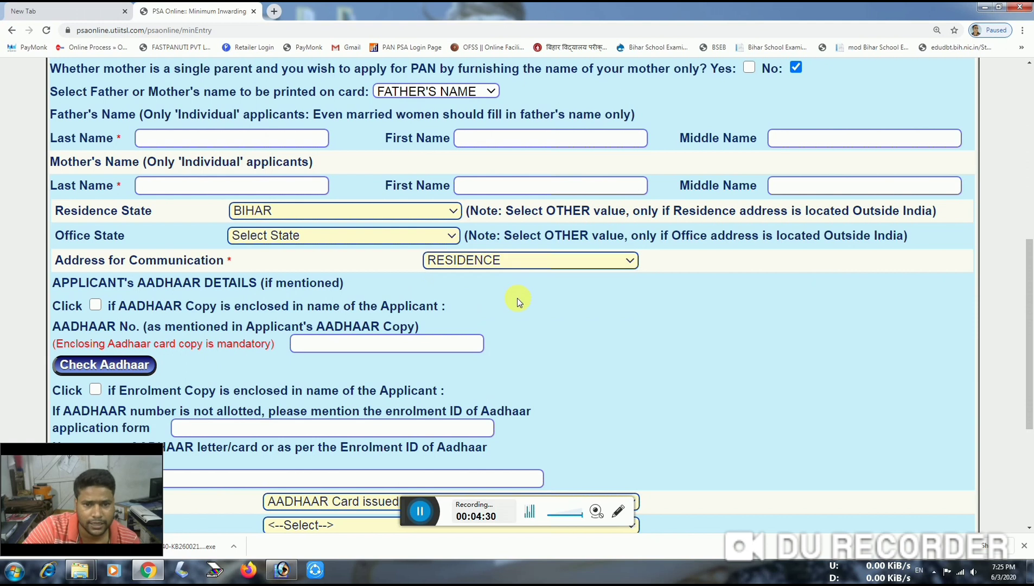
Outline the AADHAAR copy checkbox, the AADHAAR number field and the name as per AADHAAR field with red rectangles
scroll(520, 298, "down", 2)
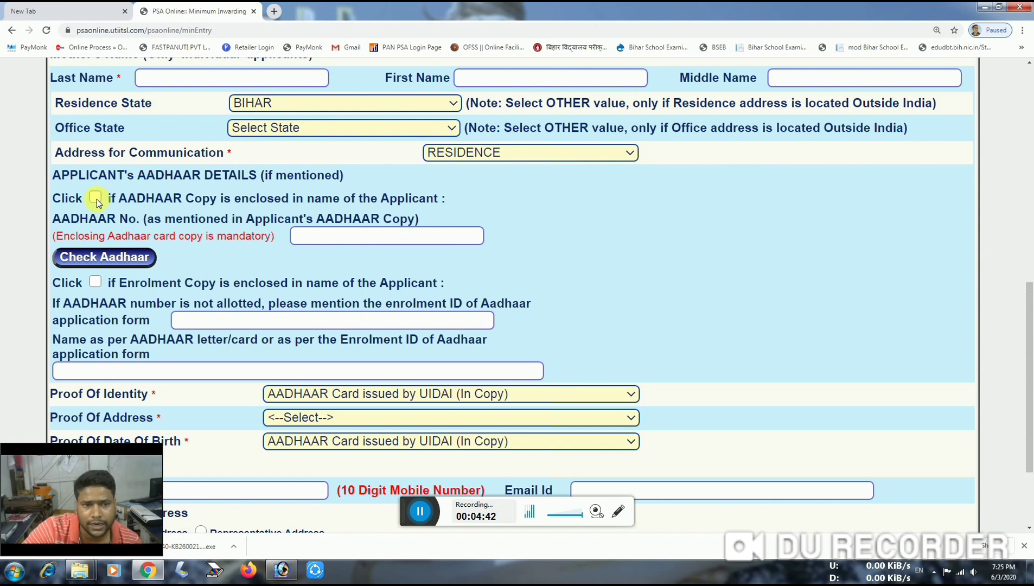
left_click(618, 511)
left_click(529, 539)
mouse_move(76, 185)
left_mouse_down()
mouse_move(87, 209)
mouse_move(129, 217)
left_mouse_up()
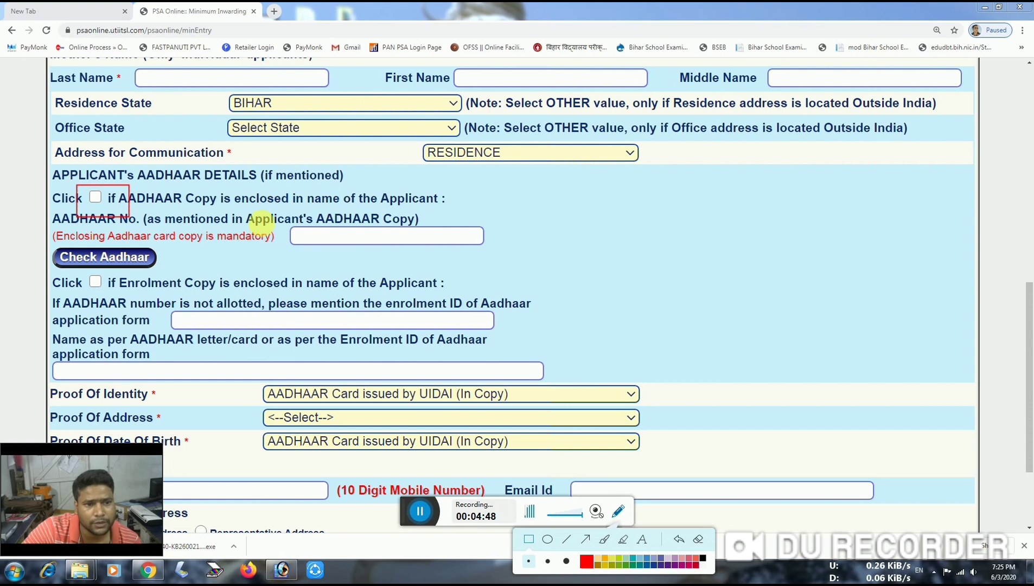
mouse_move(277, 216)
left_mouse_down()
mouse_move(386, 254)
mouse_move(522, 253)
left_mouse_up()
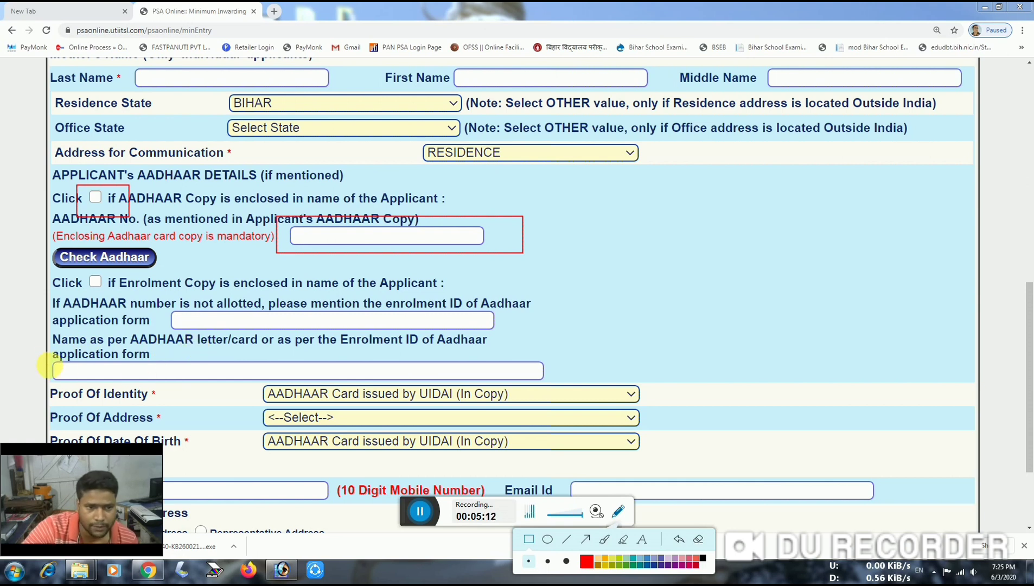
mouse_move(47, 358)
left_mouse_down()
mouse_move(80, 383)
mouse_move(563, 386)
left_mouse_up()
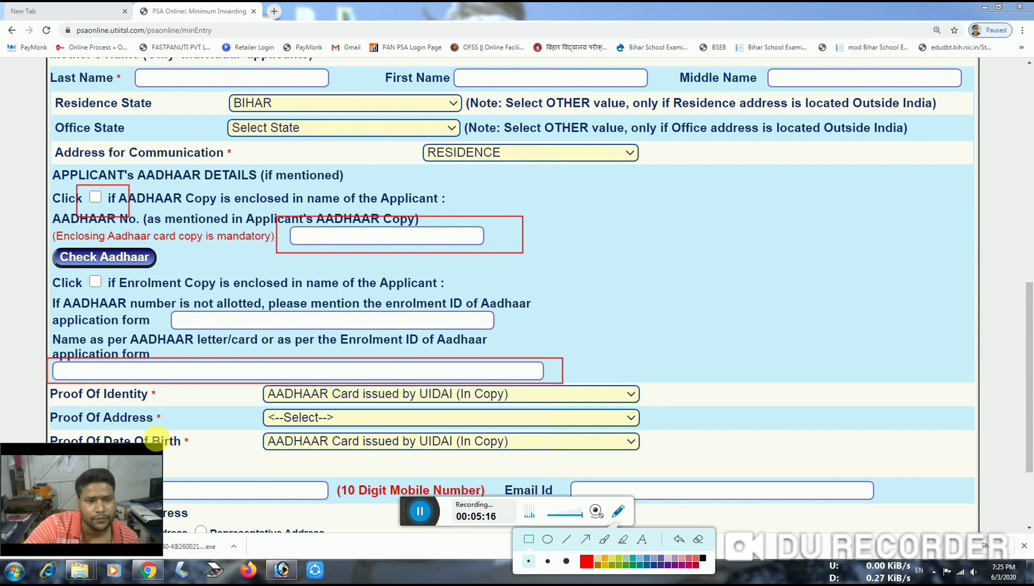
Clear all red rectangles from the AADHAAR details section and leave annotation mode
left_click_drag(1033, 324, 1009, 390)
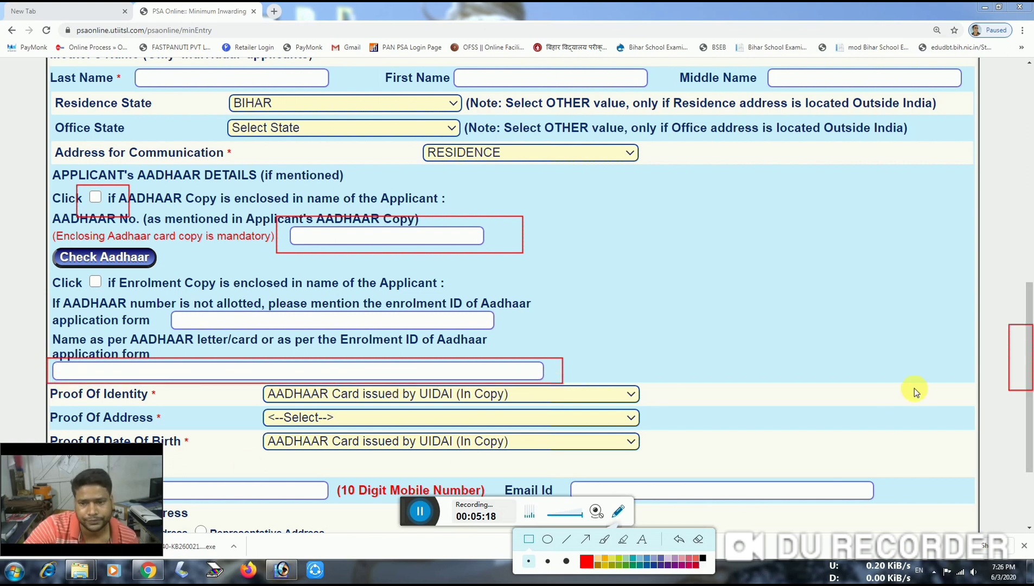
left_click(701, 542)
left_click_drag(1025, 352, 1029, 440)
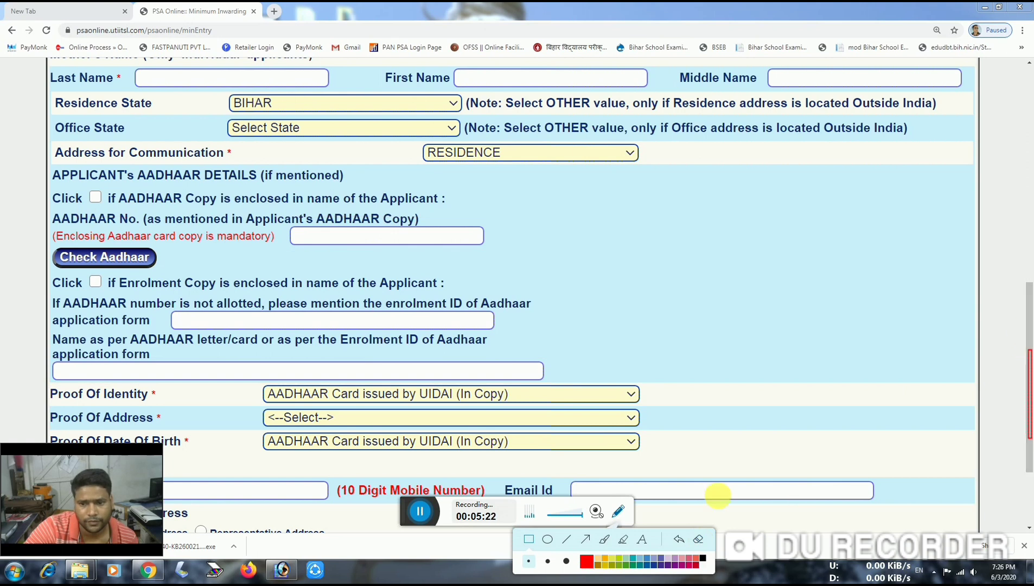
left_click(699, 540)
left_click(618, 511)
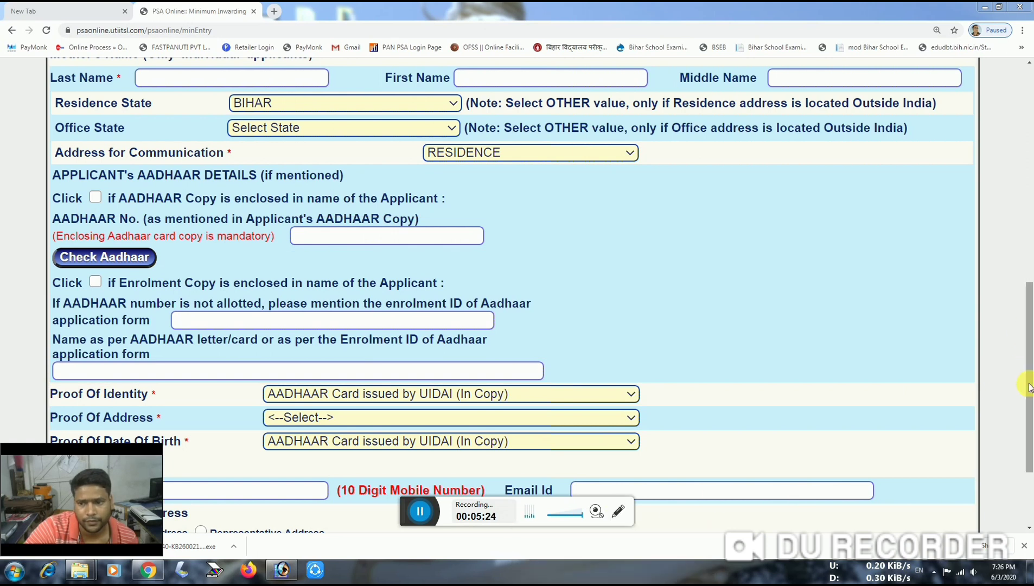
Outline the Proof Of Identity, Proof Of Address and Proof Of Date Of Birth labels in red, and clear the annotations
scroll(897, 373, "down", 2)
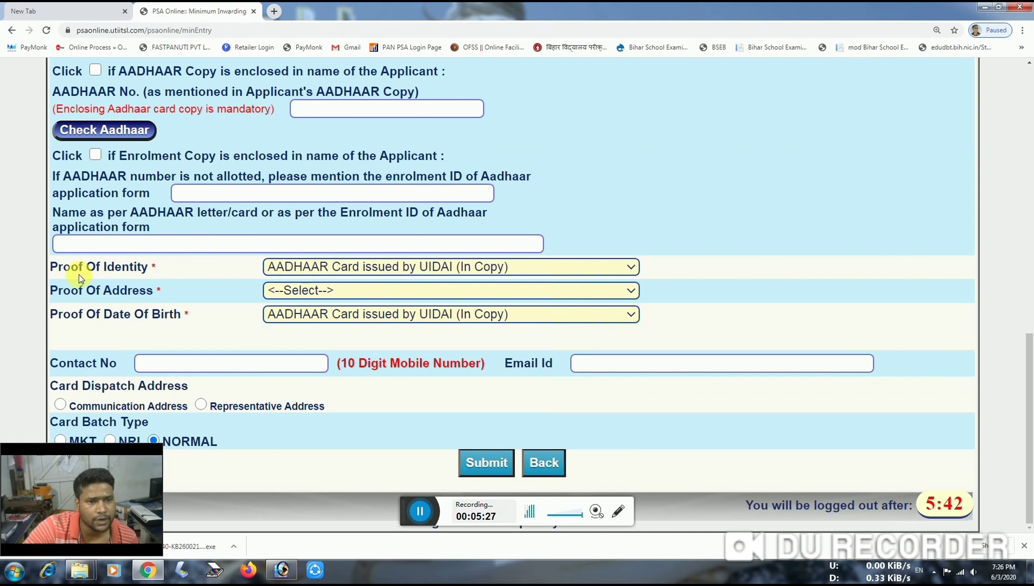
left_click(618, 511)
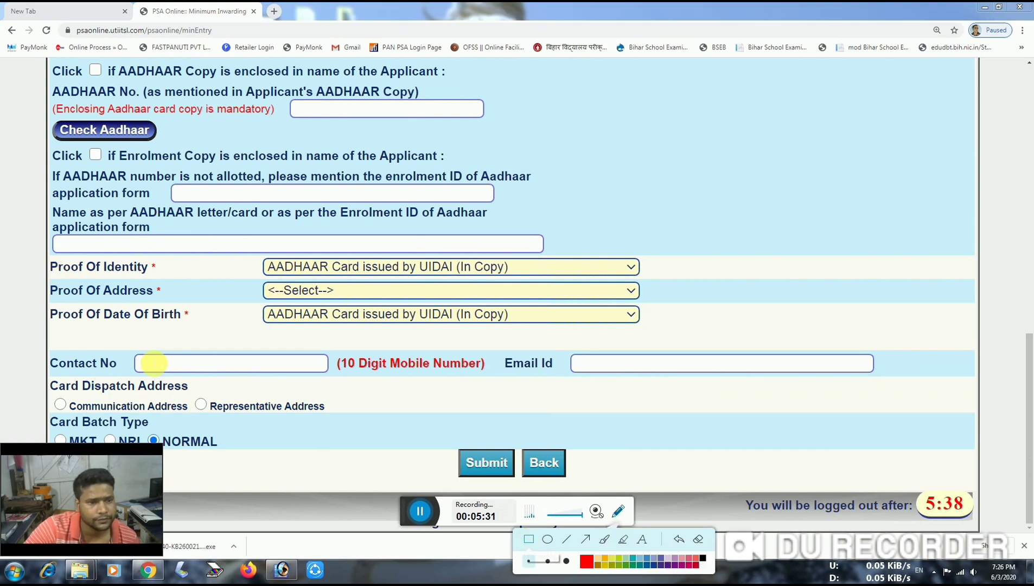
mouse_move(47, 258)
left_mouse_down()
mouse_move(144, 268)
mouse_move(158, 280)
left_mouse_up()
left_click_drag(47, 284, 172, 305)
mouse_move(46, 308)
left_mouse_down()
mouse_move(54, 328)
mouse_move(186, 332)
left_mouse_up()
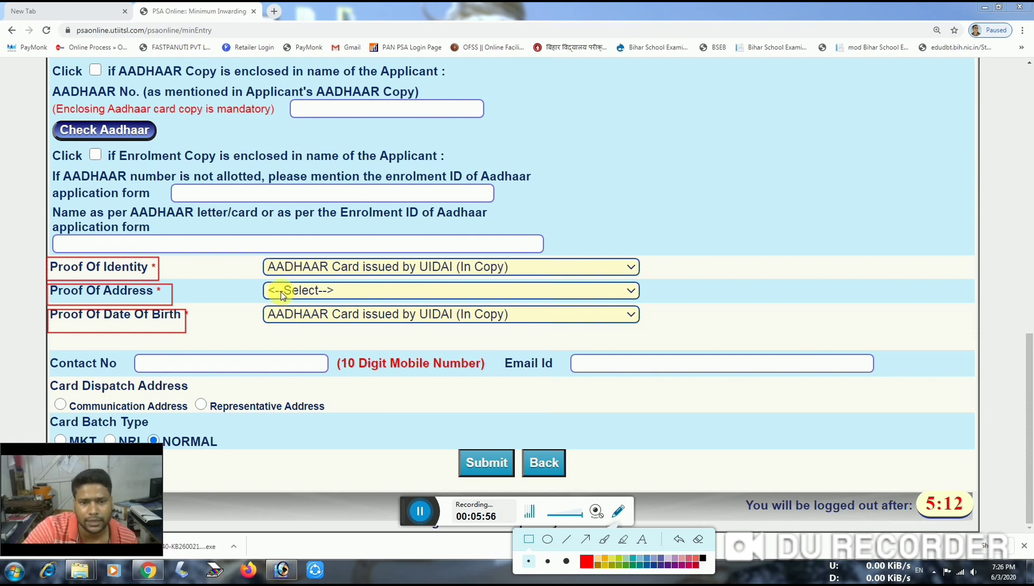
left_click(700, 541)
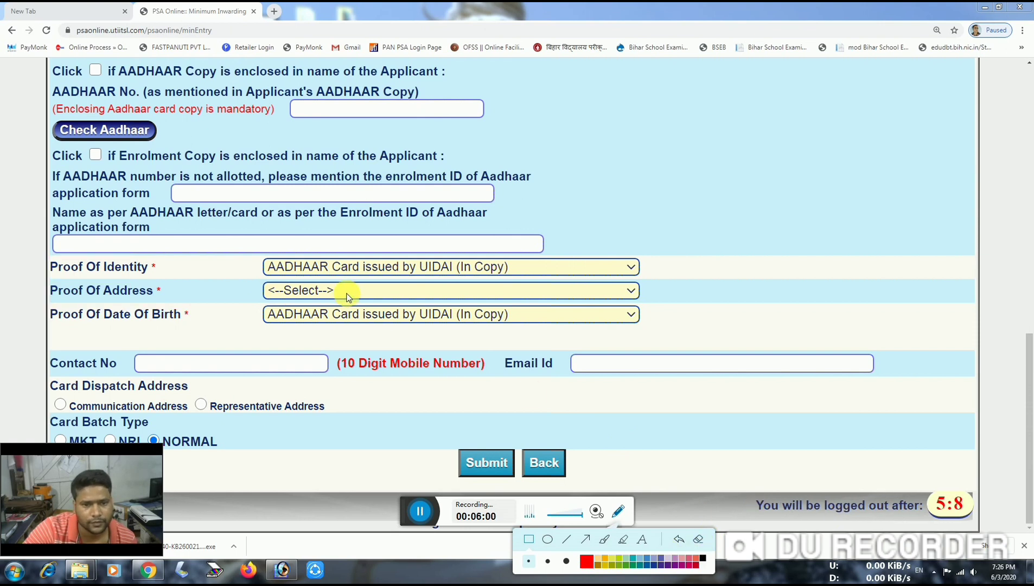
left_click(619, 511)
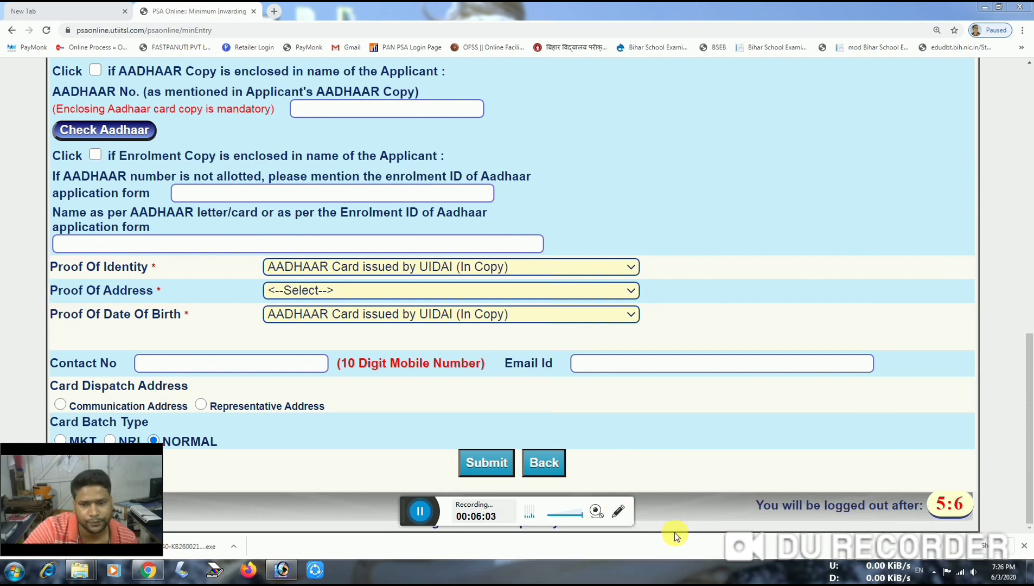
Set the Proof Of Address to AADHAAR Card issued by UIDAI (In Copy)
left_click(296, 289)
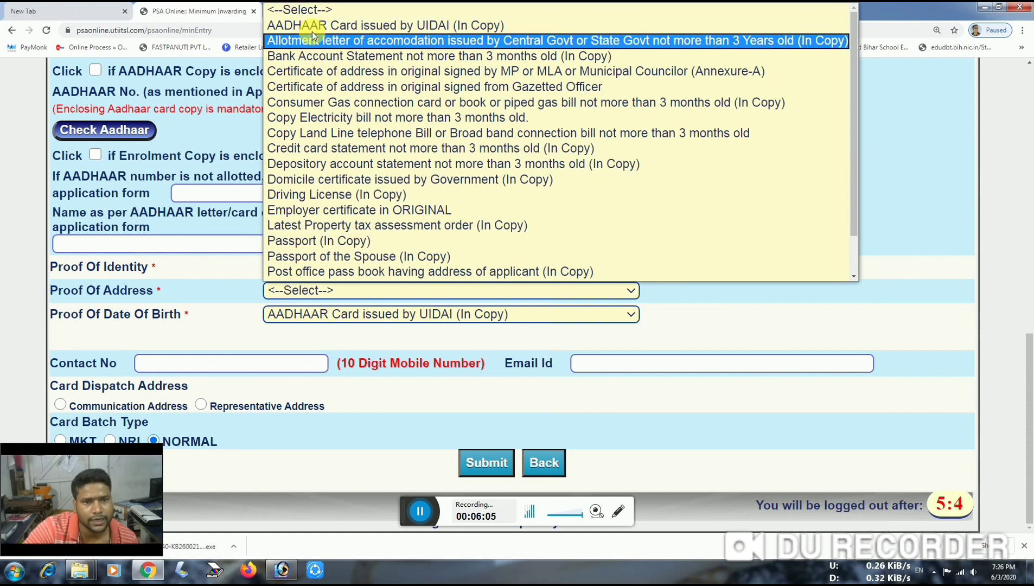
left_click(310, 25)
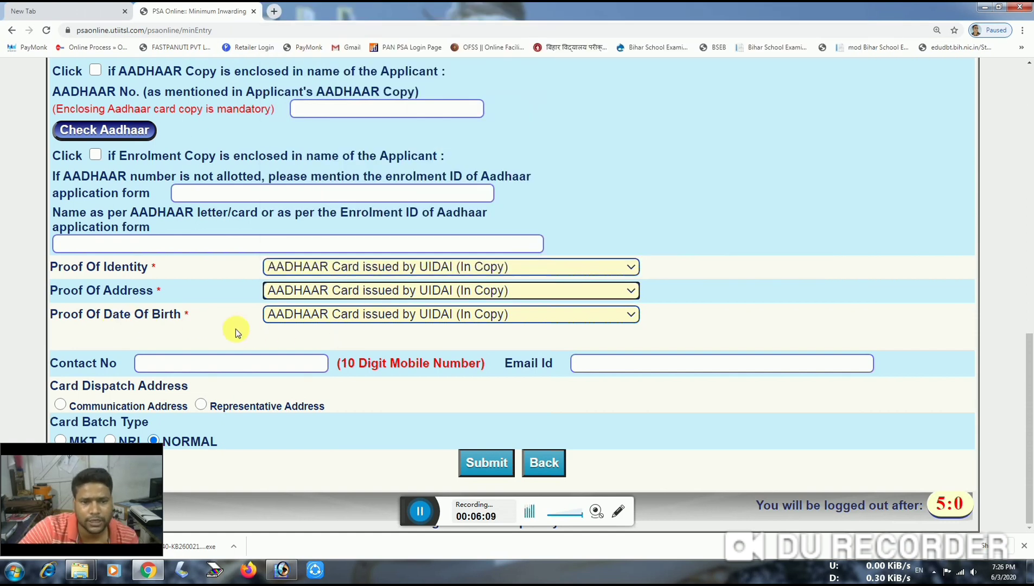
left_click(270, 332)
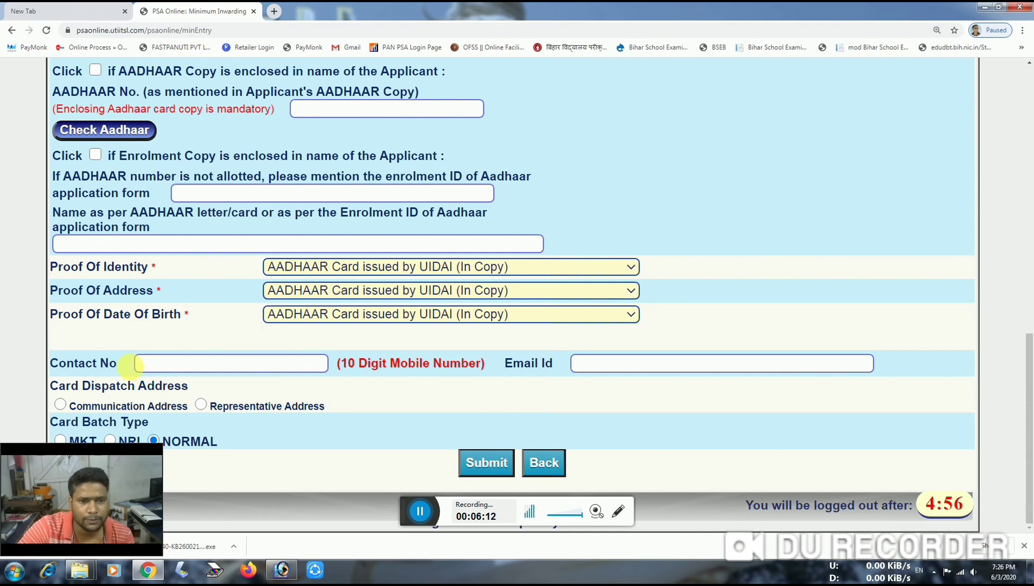
Outline the Contact No and Email Id fields with red rectangles, and clear the annotations
left_click(619, 511)
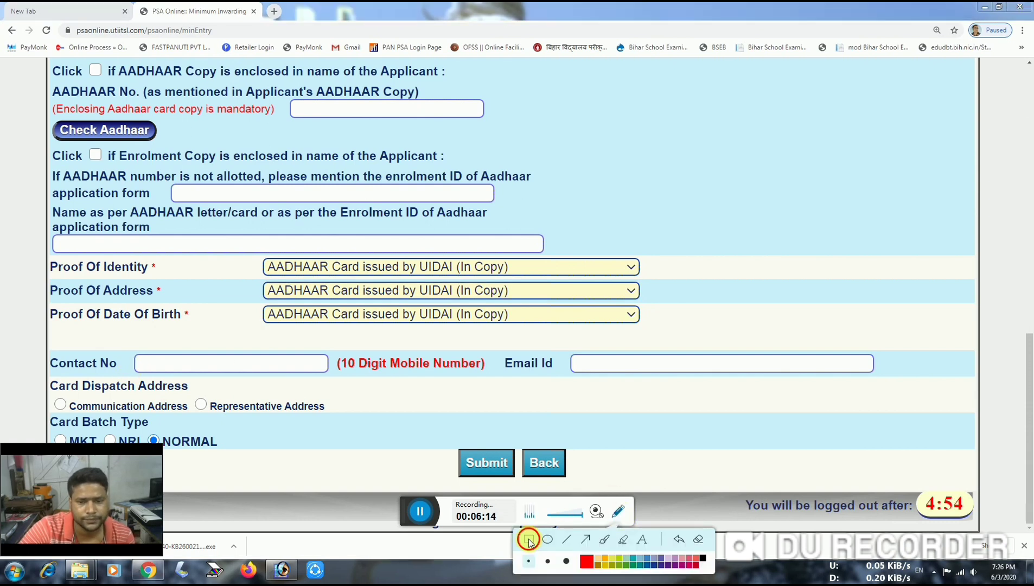
mouse_move(122, 341)
left_mouse_down()
mouse_move(185, 392)
mouse_move(337, 385)
left_mouse_up()
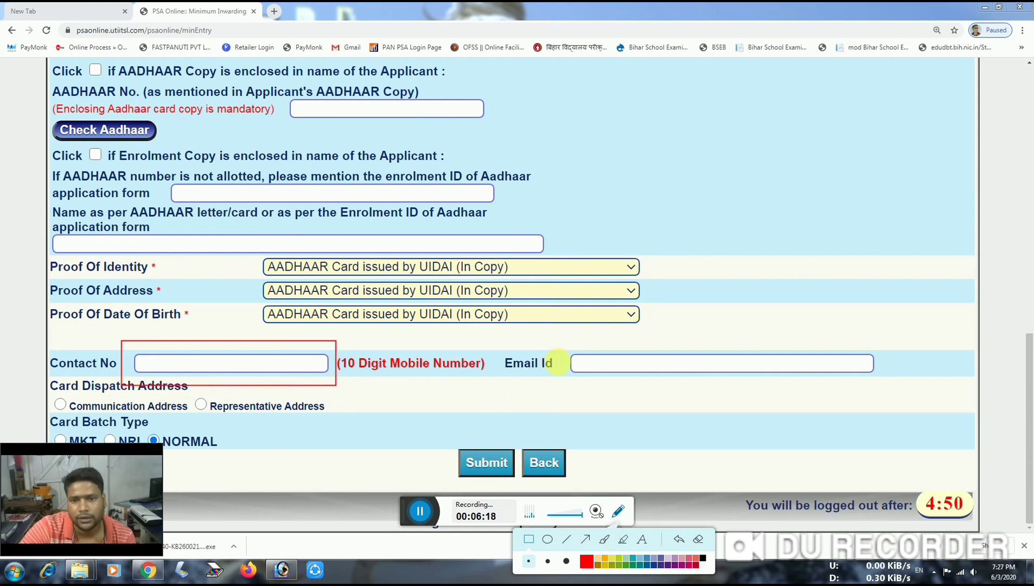
mouse_move(561, 345)
left_mouse_down()
mouse_move(565, 361)
mouse_move(618, 387)
mouse_move(882, 383)
left_mouse_up()
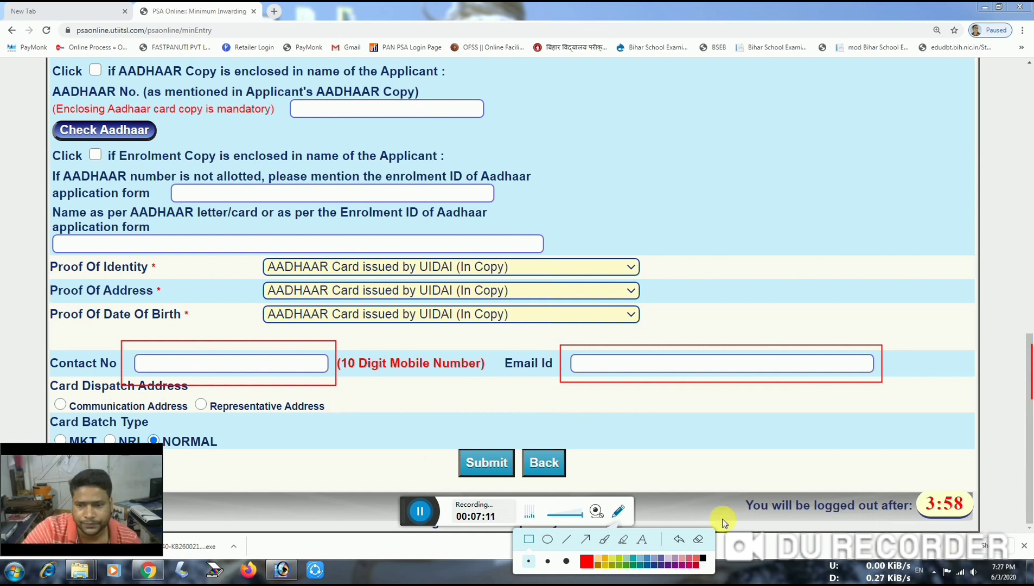
left_click(696, 542)
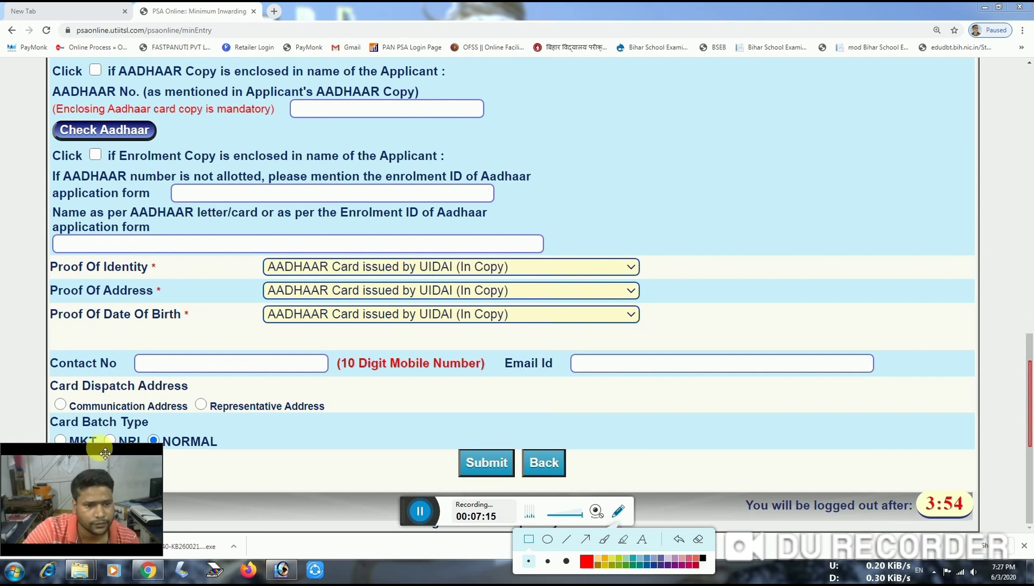
Leave annotation mode with no rectangles remaining, and move the webcam preview off the Card Batch Type options
mouse_move(99, 449)
left_mouse_down()
mouse_move(635, 469)
mouse_move(374, 454)
left_mouse_up()
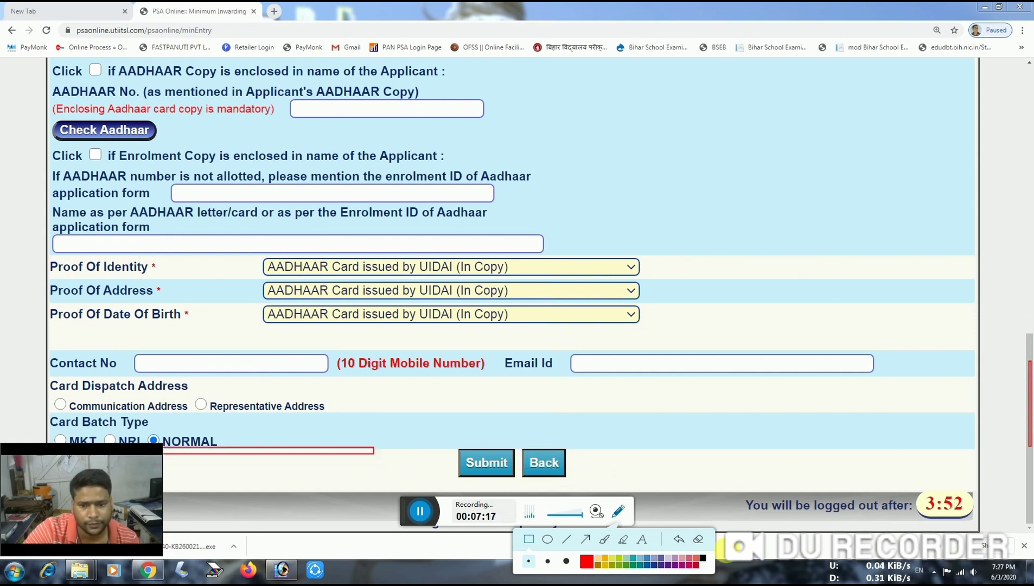
left_click(698, 539)
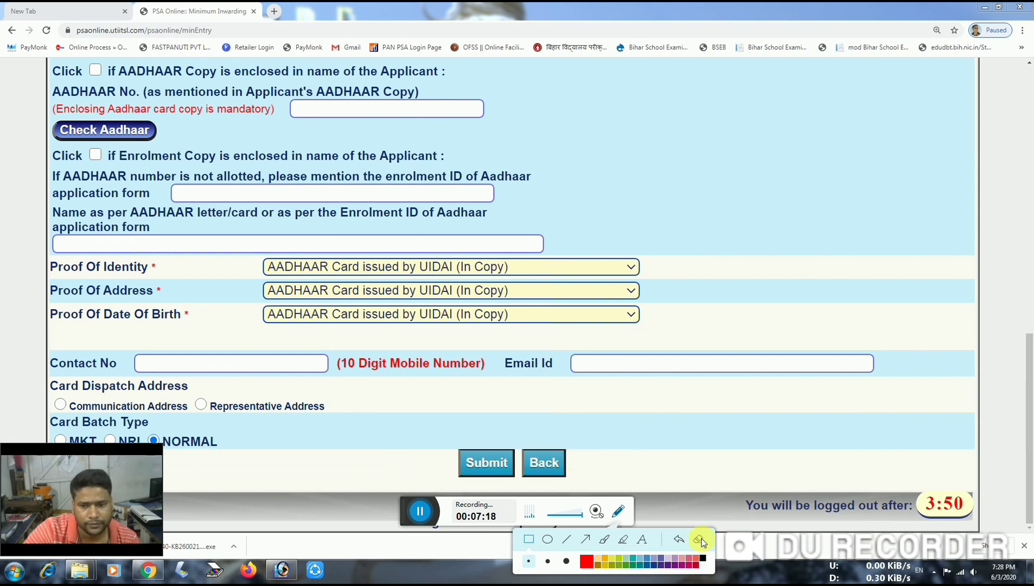
left_click(619, 514)
mouse_move(117, 449)
left_mouse_down()
mouse_move(445, 477)
mouse_move(988, 447)
left_mouse_up()
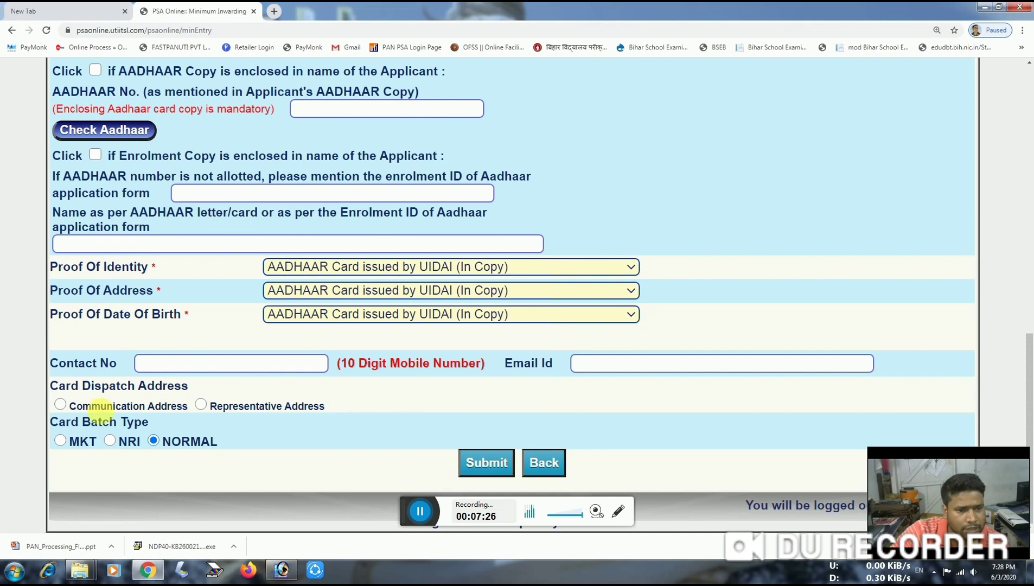
Set the Card Dispatch Address to Communication Address with the Indian option
left_click(61, 405)
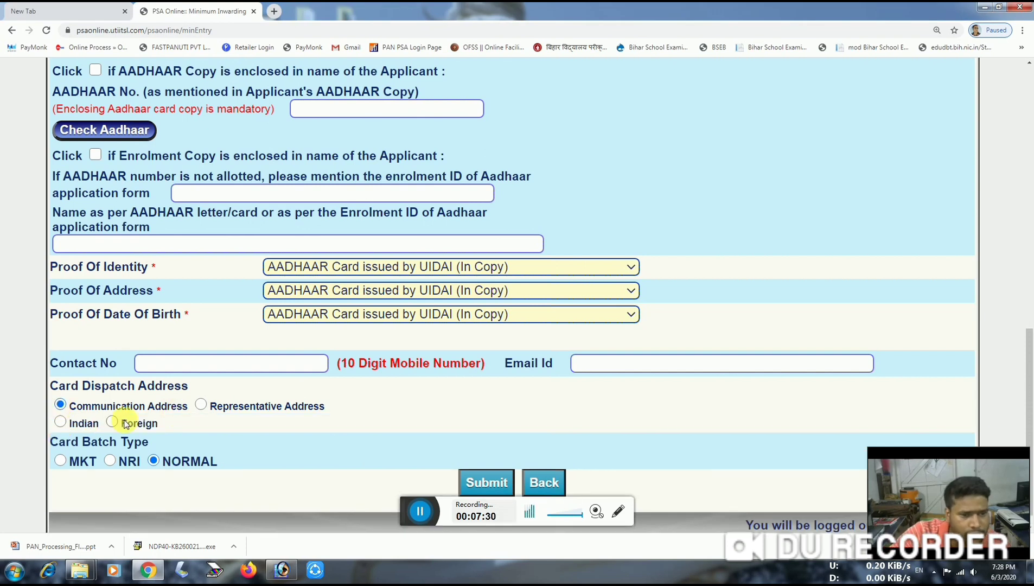
left_click(60, 423)
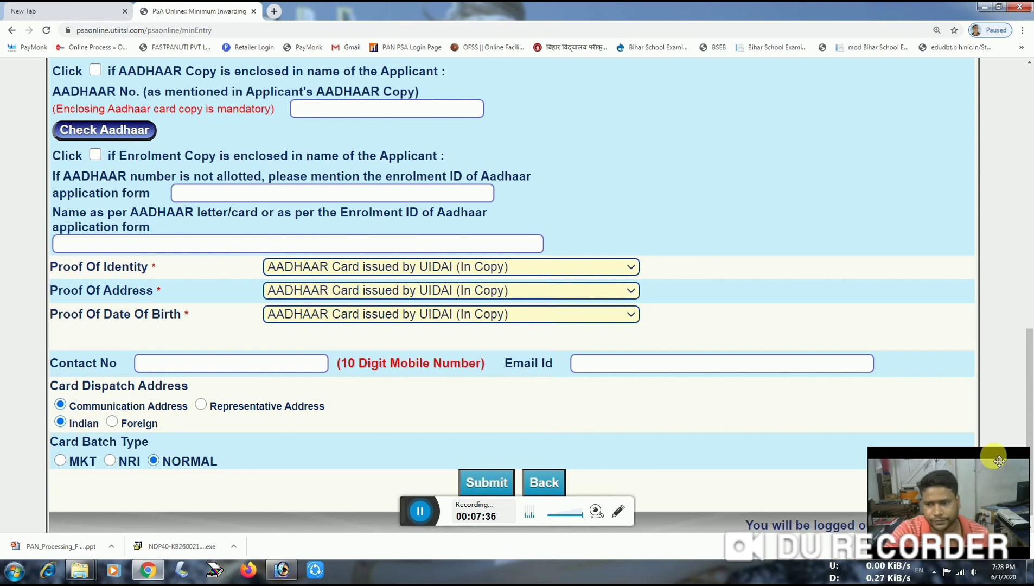
left_click_drag(1000, 461, 183, 438)
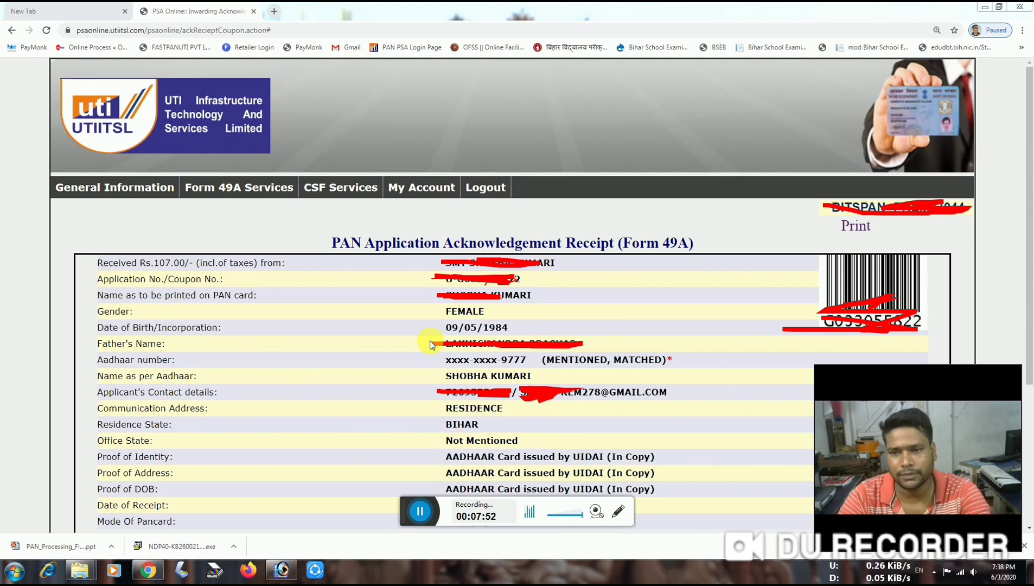
Go from the acknowledgement receipt to the Form 49A Main Form Entry and open the applicant's coupon
left_click(855, 227)
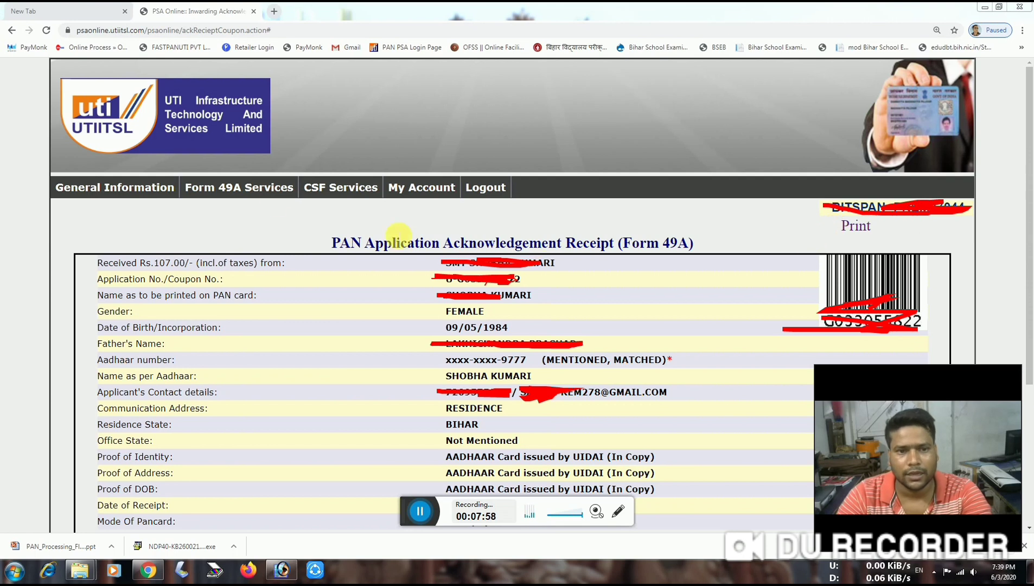
left_click(247, 192)
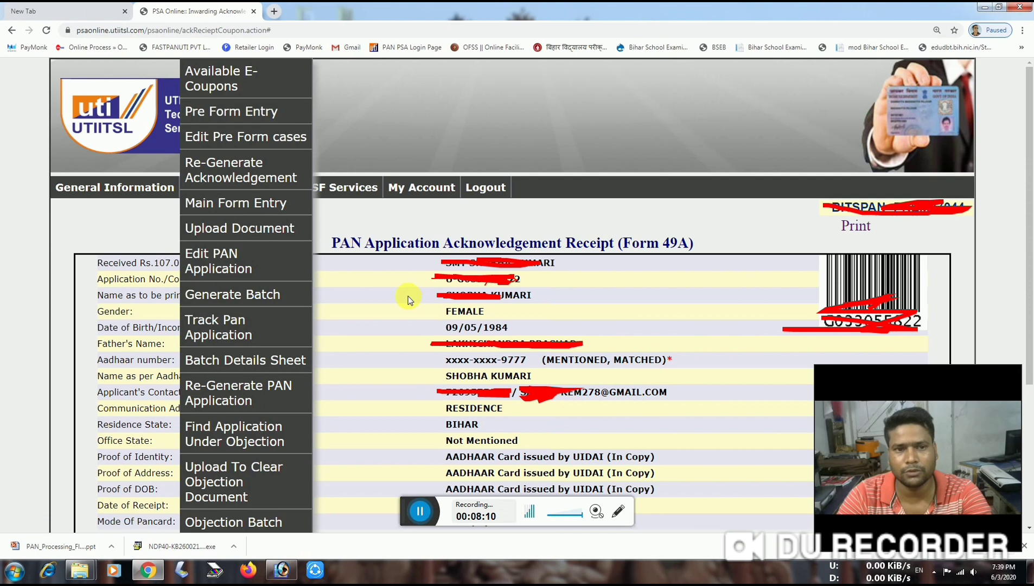
left_click(253, 206)
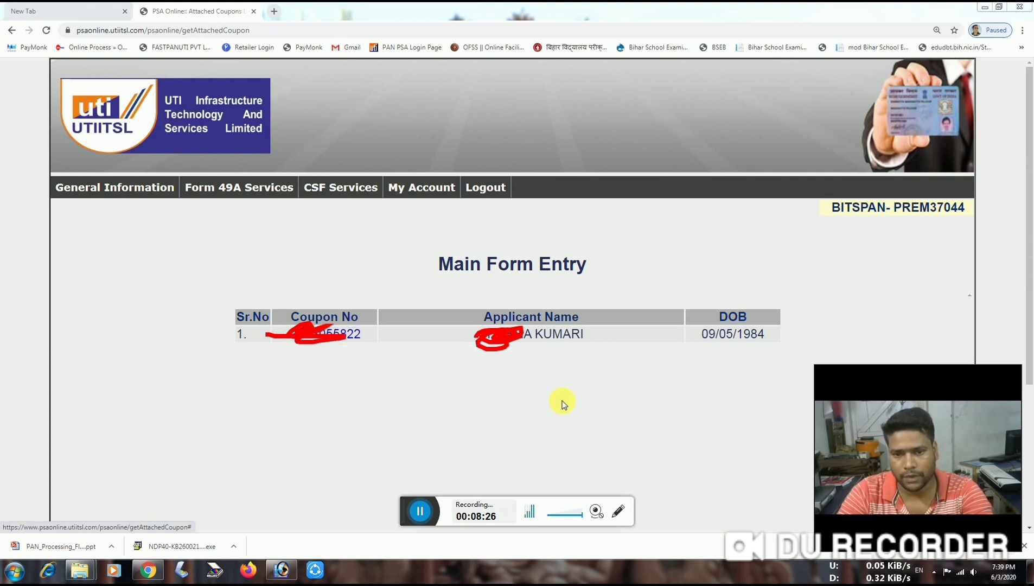
left_click(358, 340)
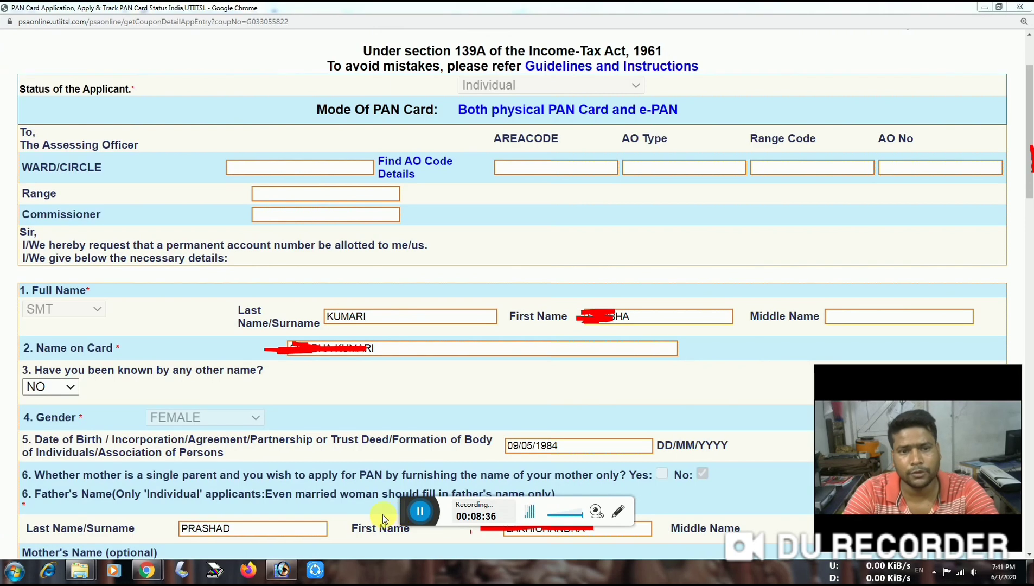
Outline the Assessing Officer fields, from Ward/Circle and the AO code boxes to Range and Commissioner, with a thick red rectangle
left_click_drag(201, 157, 261, 215)
left_click(199, 156)
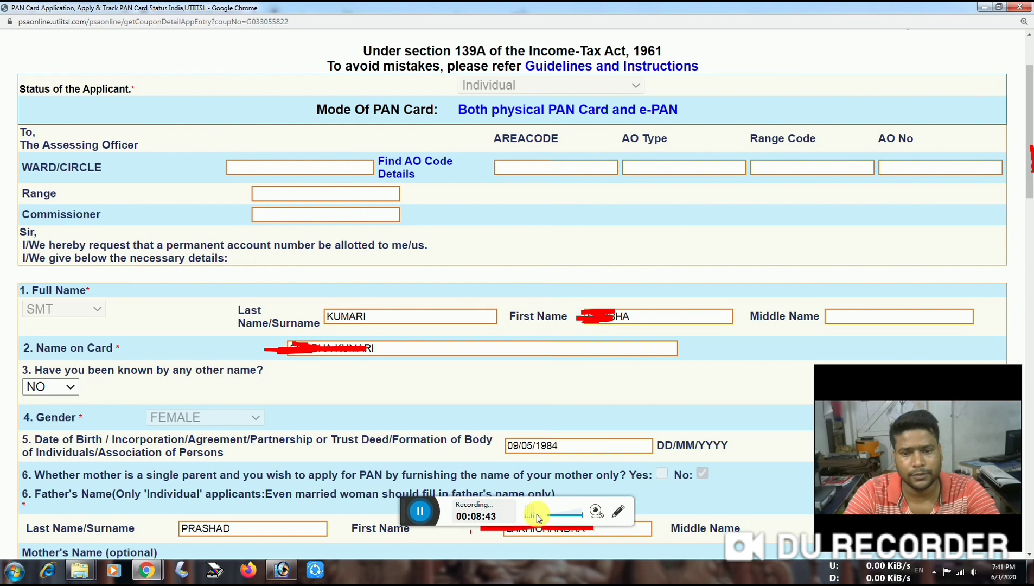
left_click(619, 512)
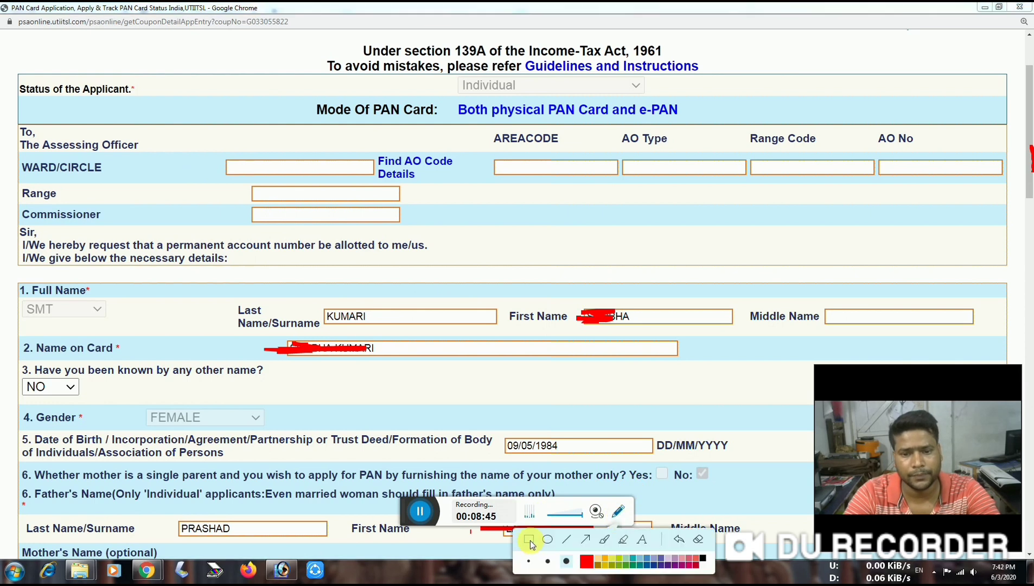
mouse_move(200, 139)
left_mouse_down()
mouse_move(236, 215)
mouse_move(559, 239)
left_mouse_up()
left_click_drag(626, 238, 1009, 228)
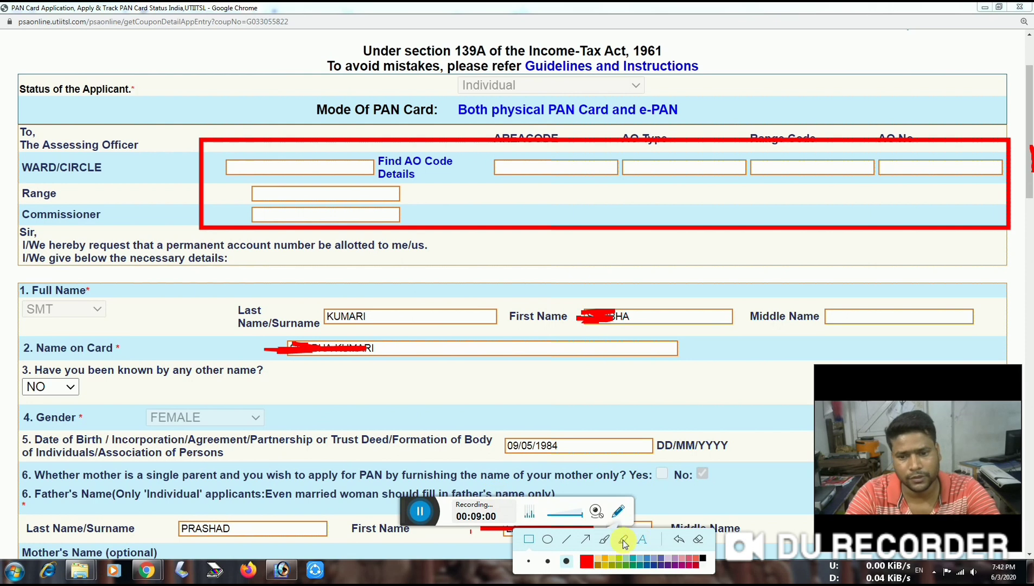
Outline the residential Name of Premises/Building/Village and Flat/Door/Block Number fields with thin red rectangles
scroll(412, 513, "down", 9)
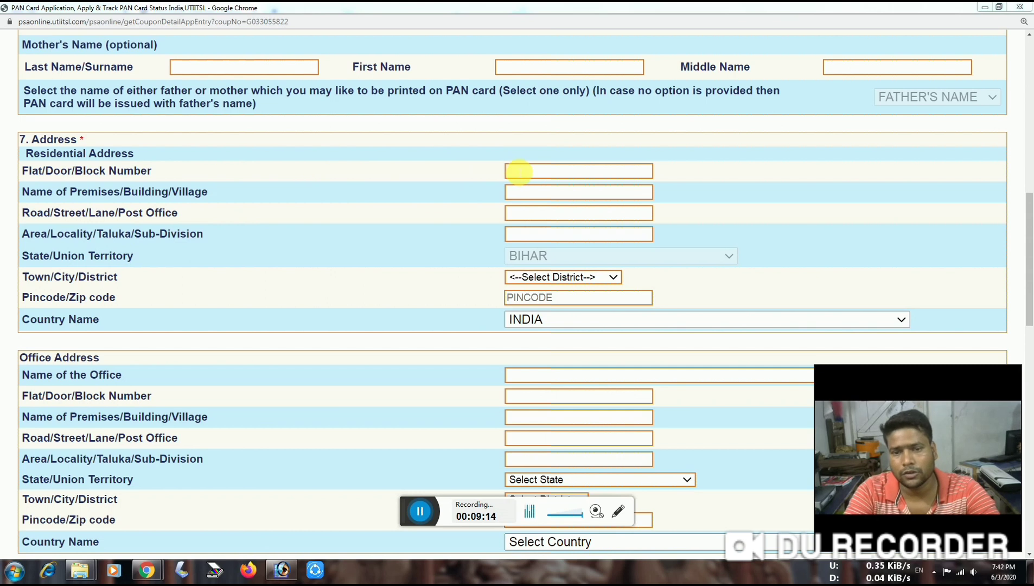
left_click(519, 172)
left_click(415, 177)
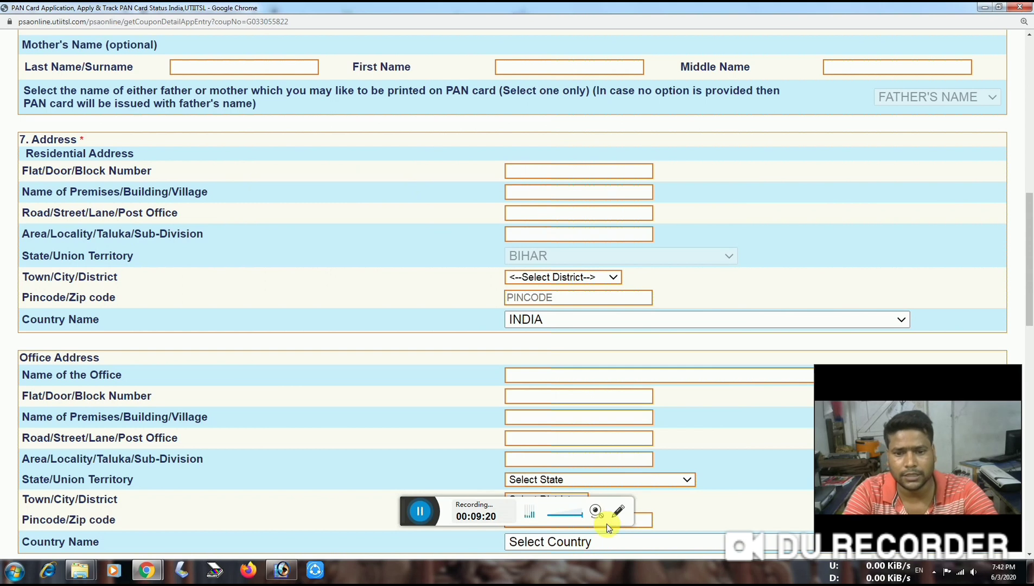
left_click(620, 513)
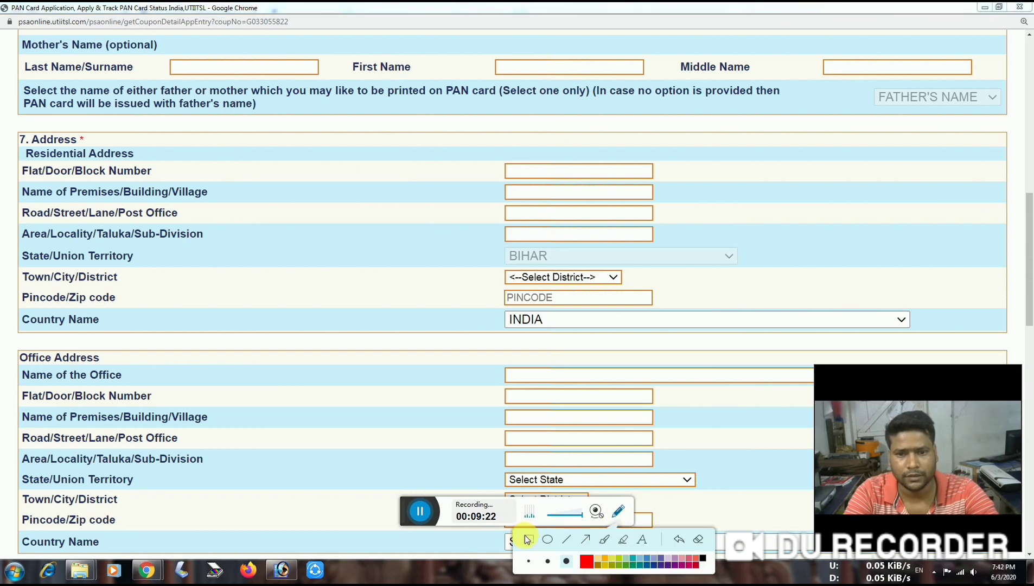
left_click(528, 562)
left_click_drag(469, 180, 474, 197)
left_click(415, 197)
left_click(532, 538)
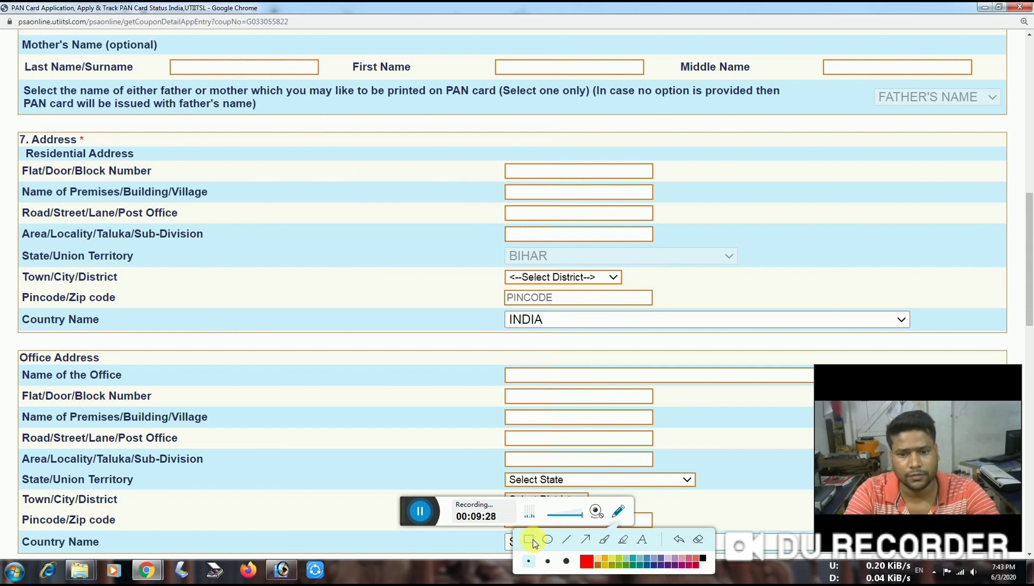
left_click_drag(477, 186, 692, 202)
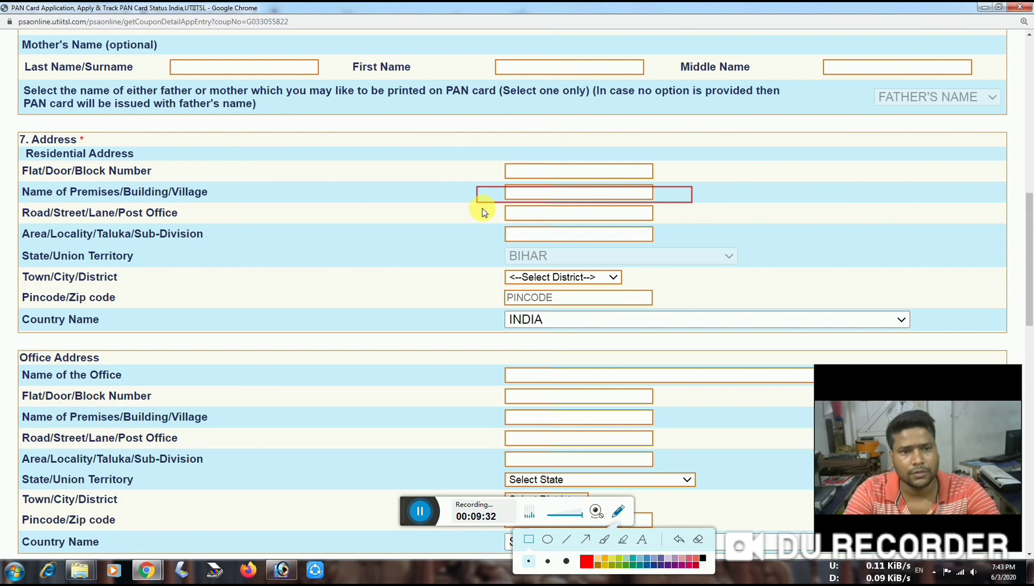
left_click_drag(491, 157, 573, 179)
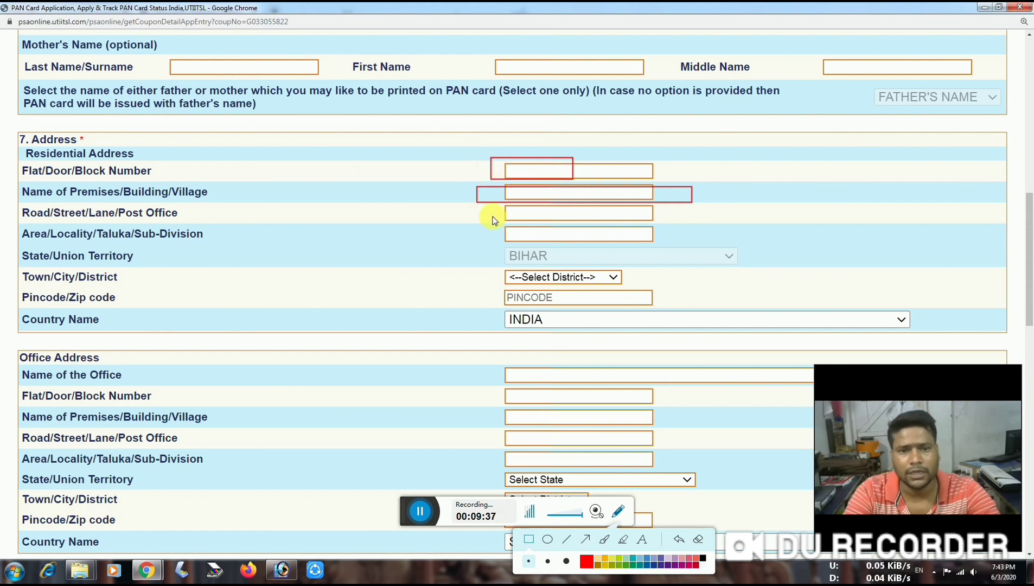
Outline the residential Road, Area, District and Pincode fields with thin red rectangles, and box the Office Address and Residential Address blocks
left_click_drag(486, 207, 596, 223)
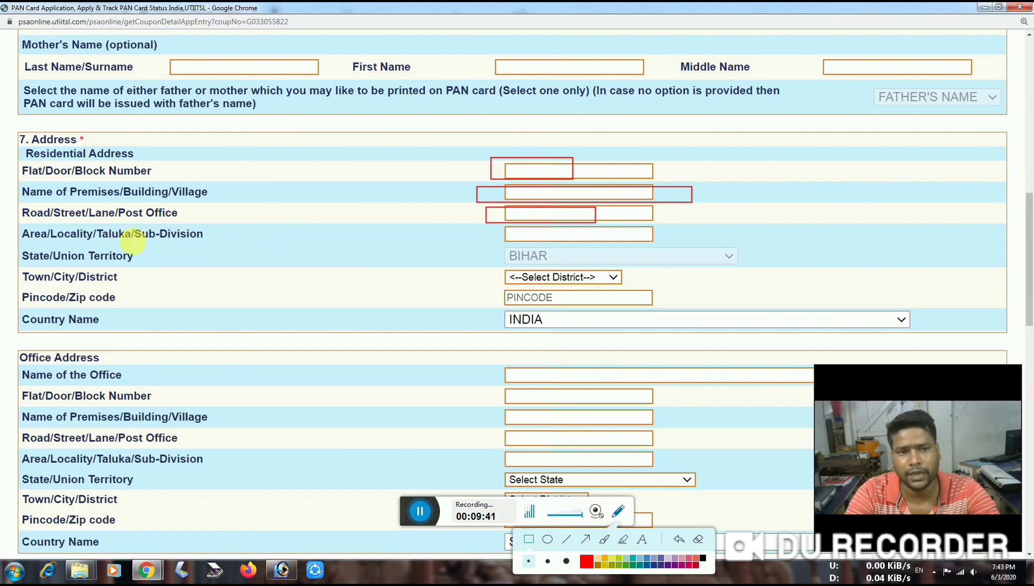
left_click_drag(491, 227, 676, 244)
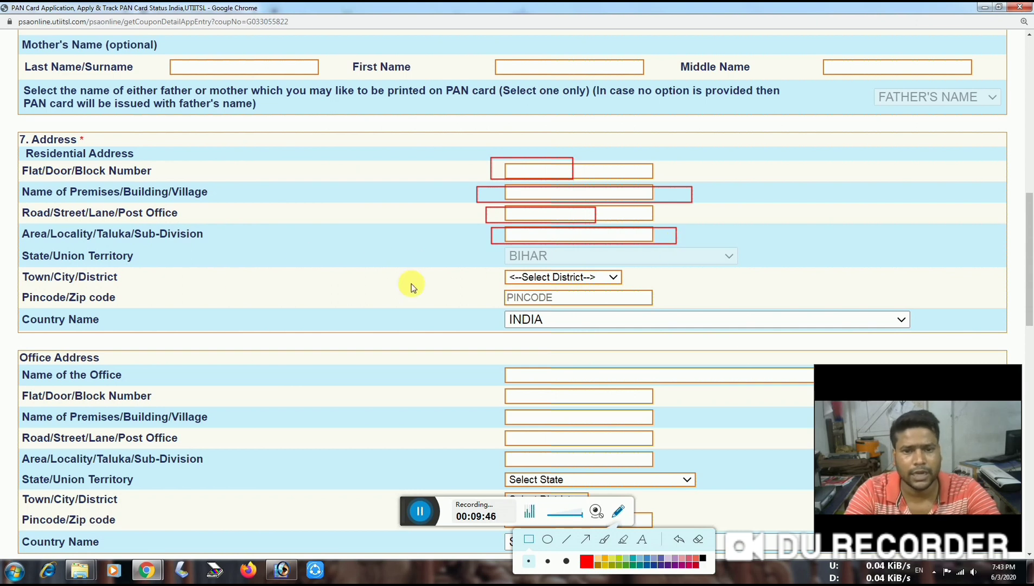
left_click_drag(485, 270, 603, 288)
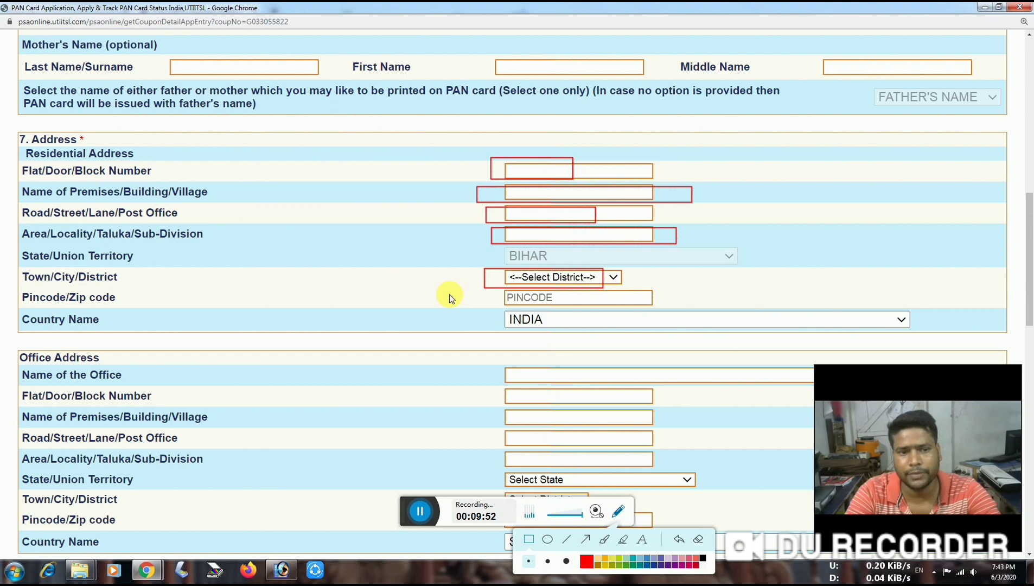
left_click_drag(492, 293, 590, 302)
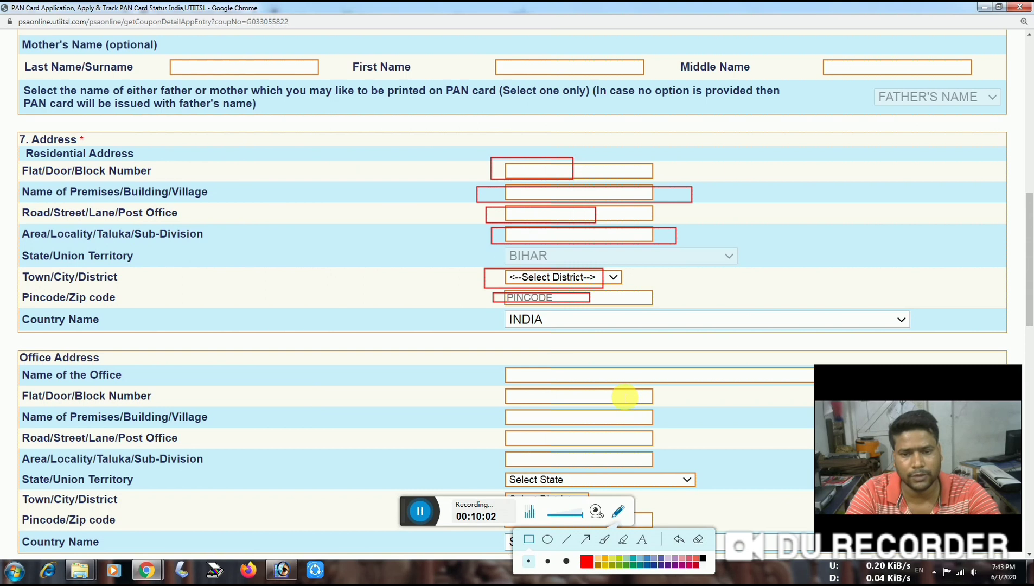
mouse_move(481, 365)
left_mouse_down()
mouse_move(492, 445)
mouse_move(512, 473)
mouse_move(697, 479)
left_mouse_up()
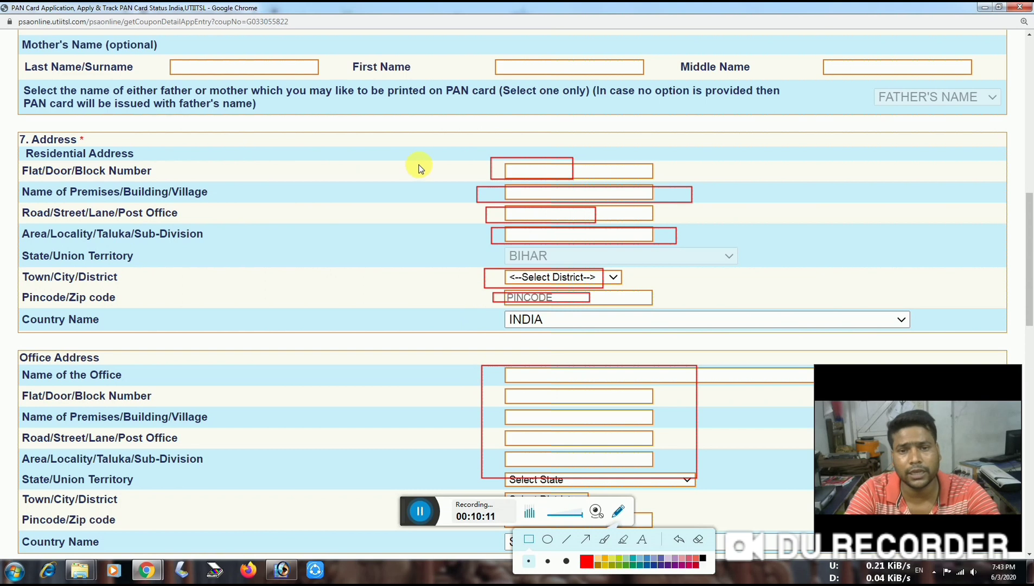
left_click_drag(429, 159, 645, 322)
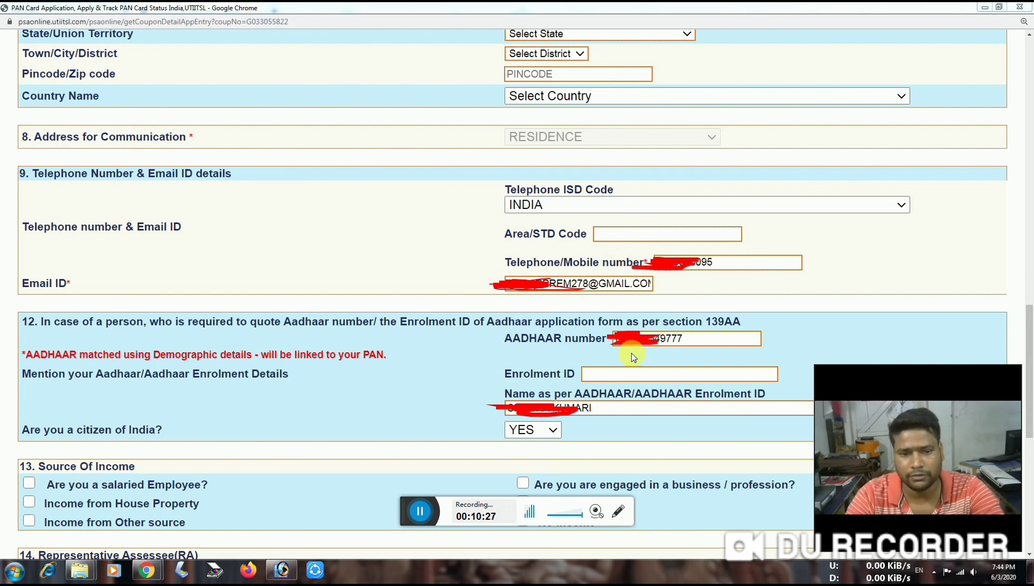
Outline the No Income option under Source Of Income with a thin red rectangle
scroll(407, 515, "down", 5)
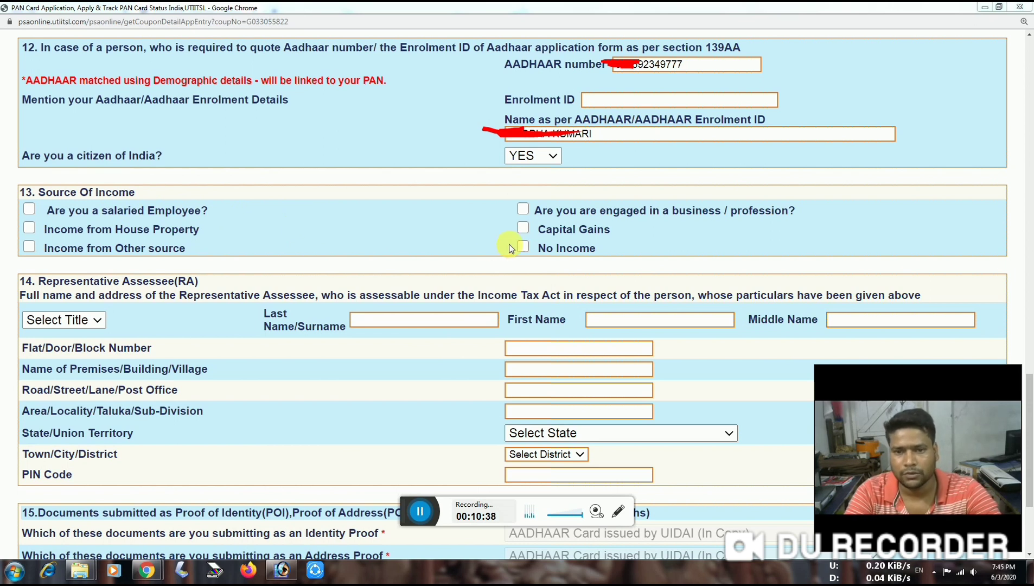
left_click(619, 513)
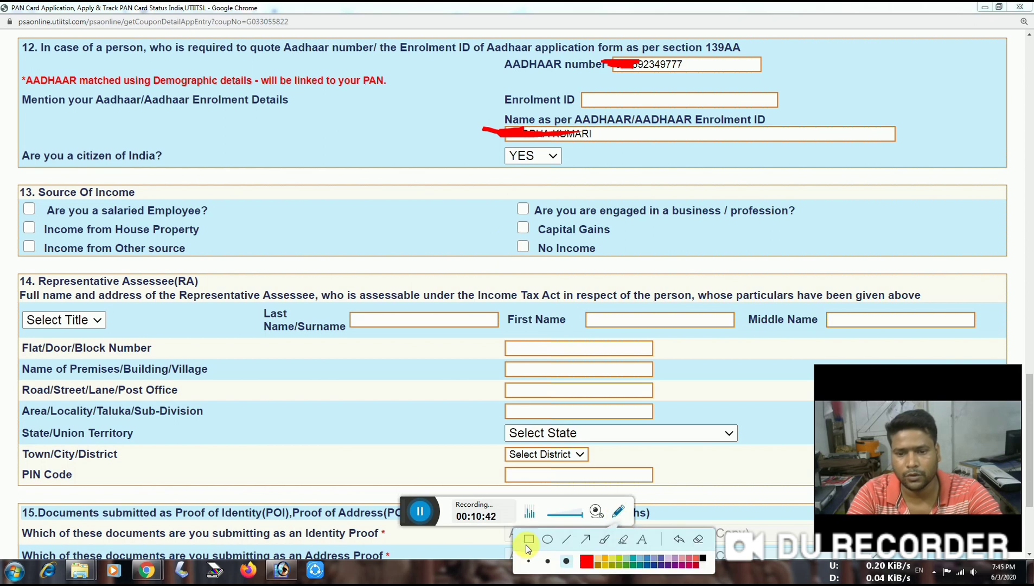
left_click(528, 561)
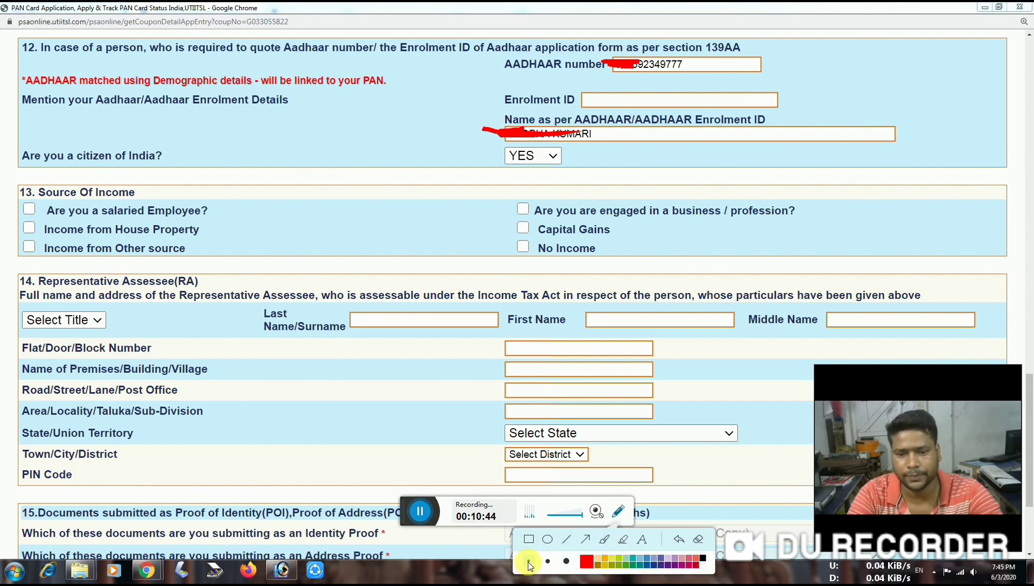
left_click_drag(508, 238, 584, 256)
left_click(498, 253)
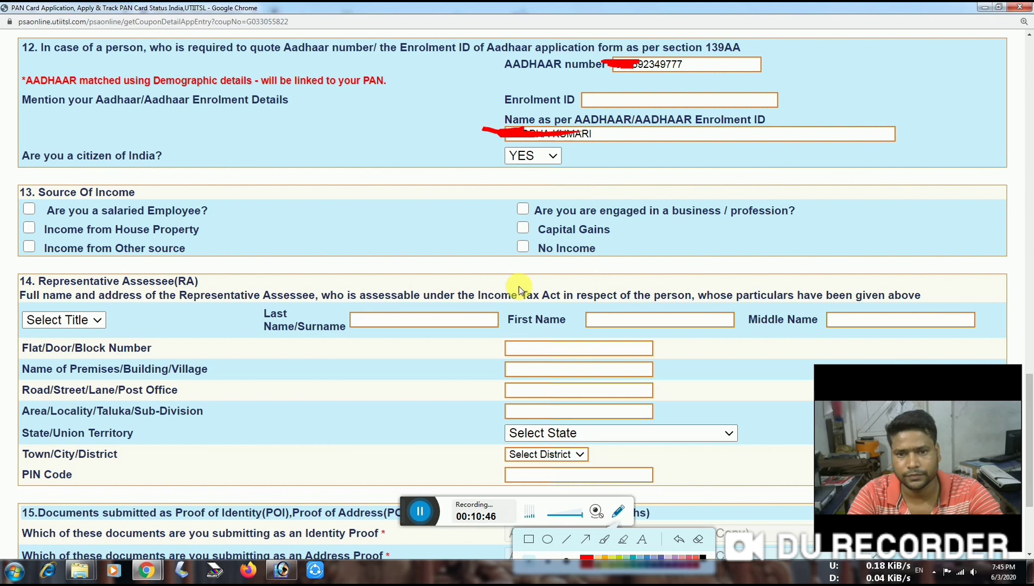
left_click(530, 539)
left_click_drag(508, 236, 610, 254)
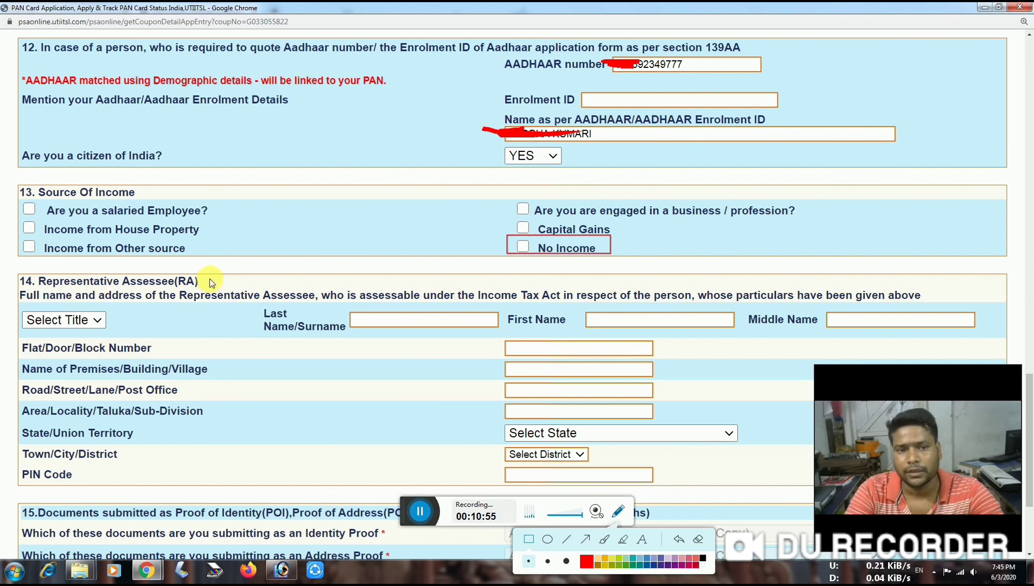
Outline the Representative Assessee(RA) heading and its Last Name/Surname field with thin red rectangles, and leave annotation mode
mouse_move(211, 275)
left_mouse_down()
mouse_move(122, 296)
mouse_move(20, 300)
left_mouse_up()
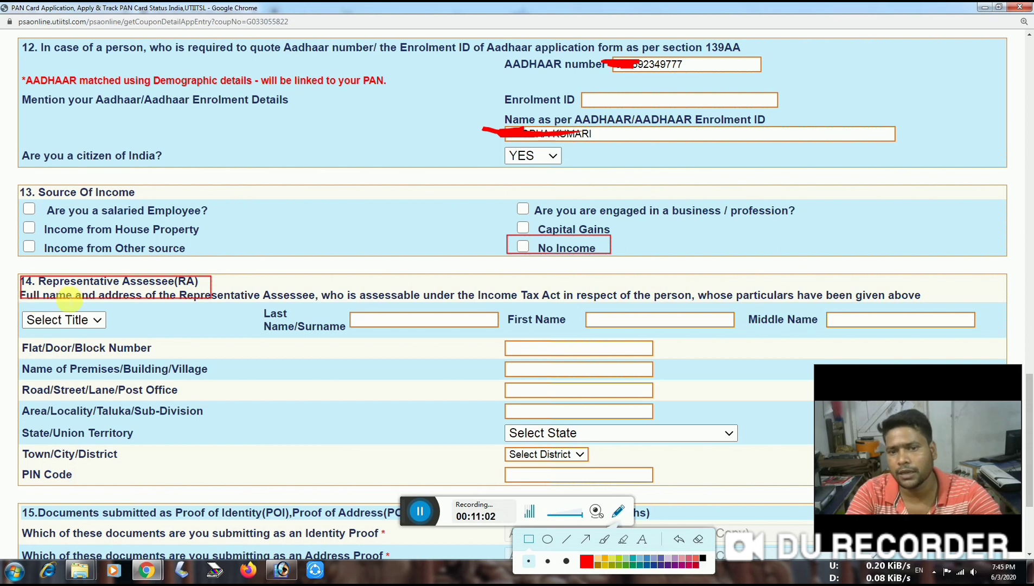
mouse_move(179, 313)
left_mouse_down()
mouse_move(378, 335)
mouse_move(519, 330)
left_mouse_up()
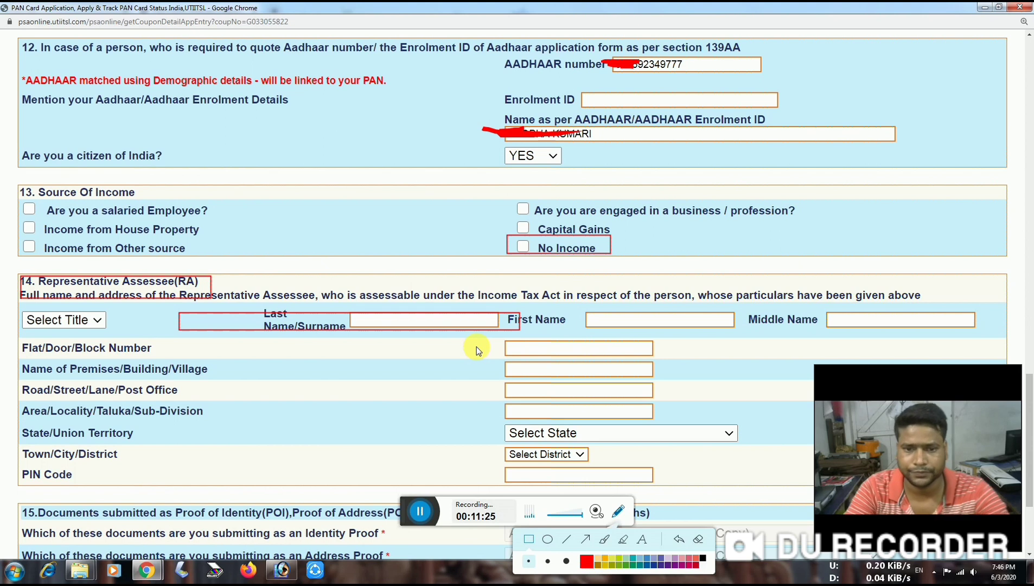
left_click(418, 513)
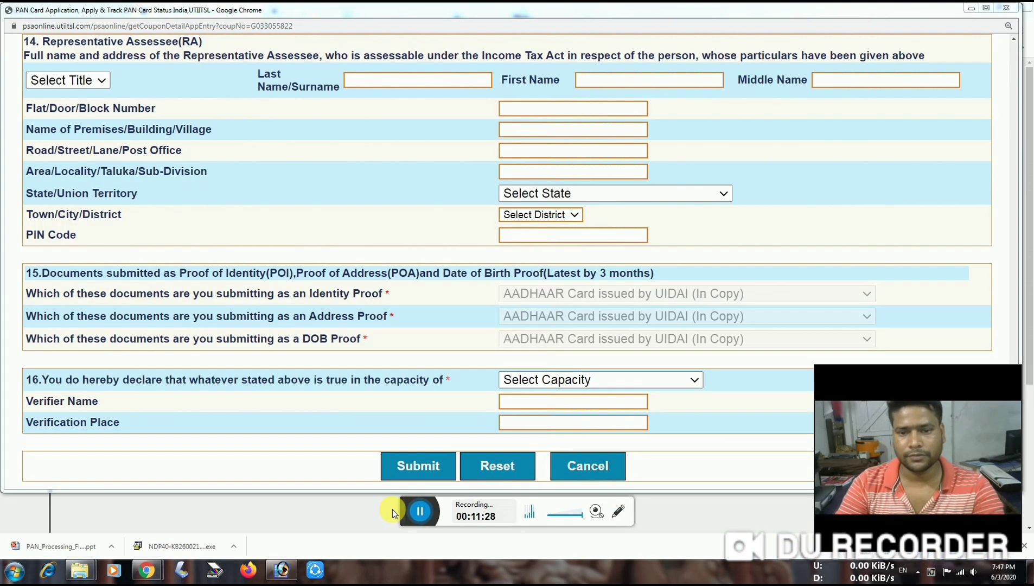
Examine the declaration capacity choices in section 16, such as HIMSELF/HERSELF, and close the list
left_click(526, 381)
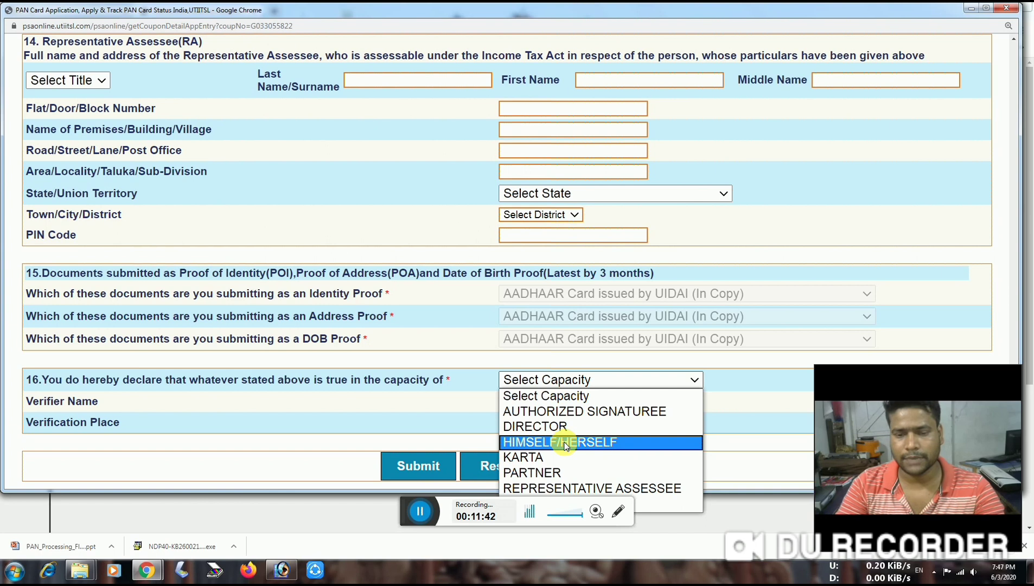
left_click(461, 383)
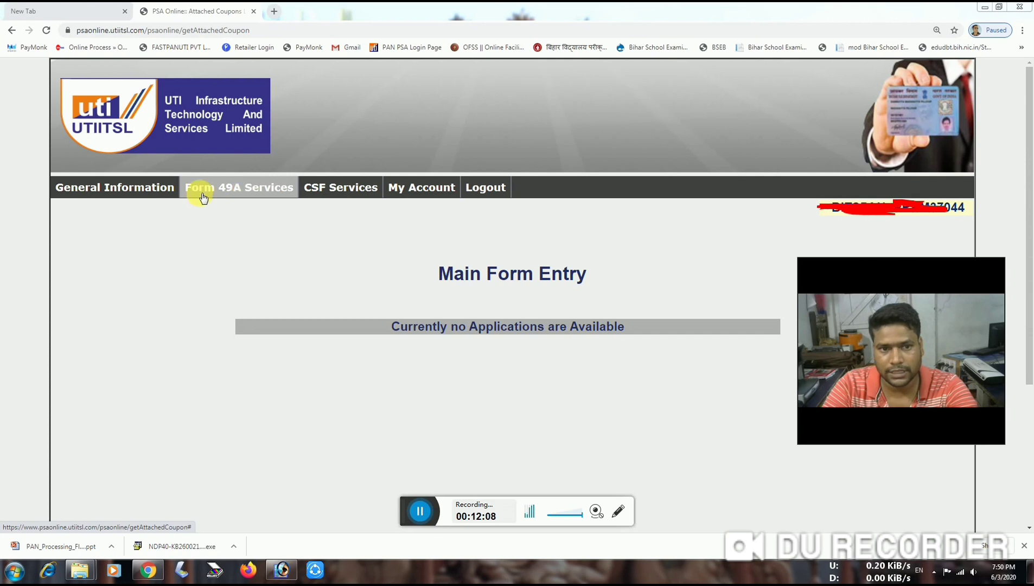
Go to the Form 49A Upload Document page and select the applicant's record for uploading documents
left_click(224, 190)
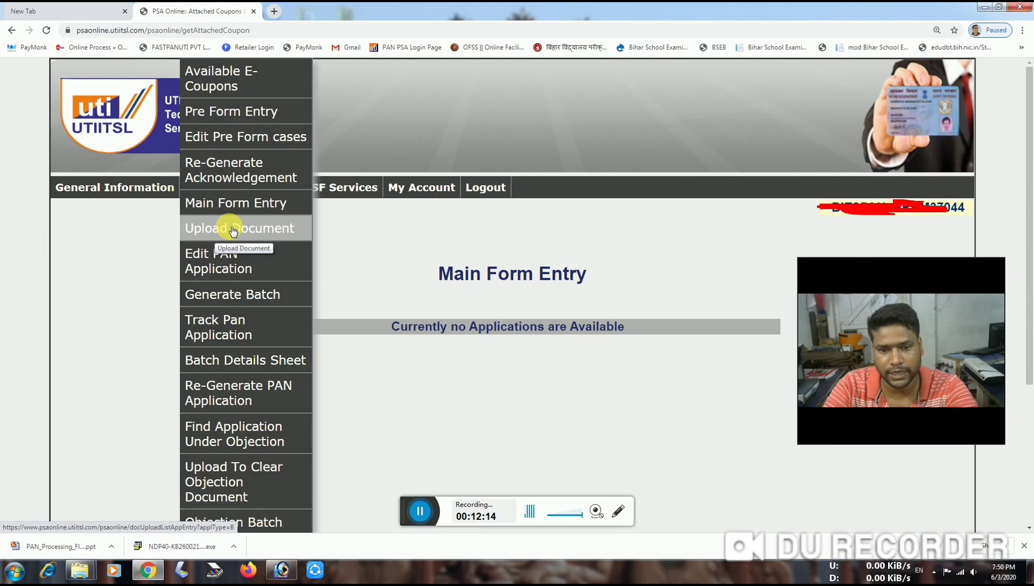
left_click(273, 232)
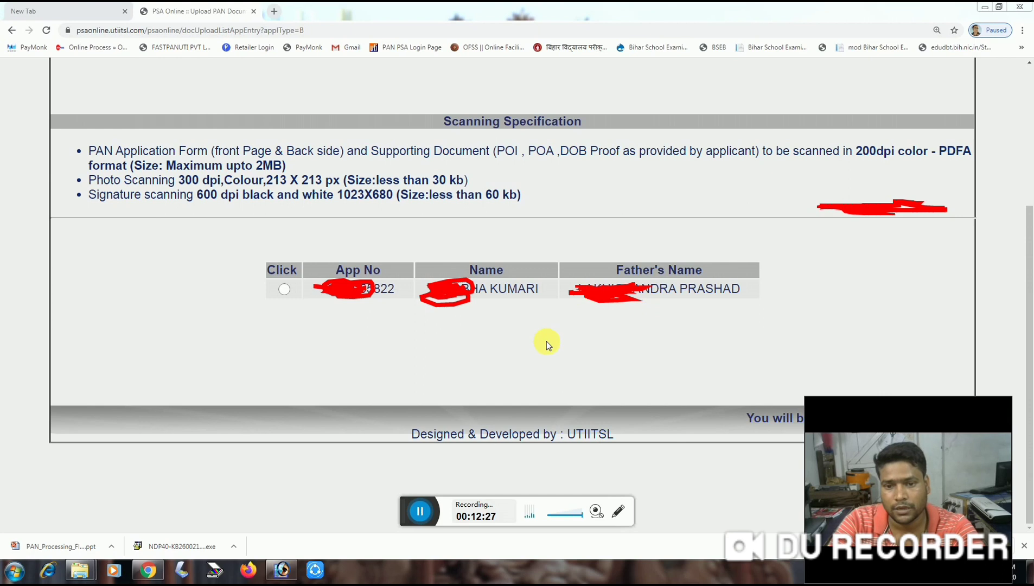
left_click(284, 289)
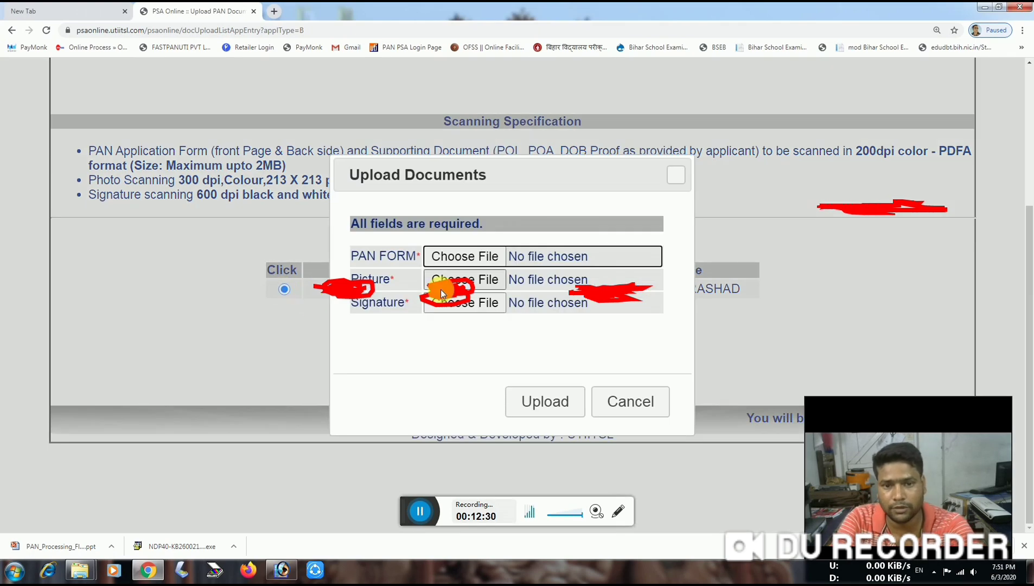
Reposition the Upload Documents dialog to compare its PAN form, picture and signature fields with the Scanning Specification
left_click_drag(514, 181, 572, 157)
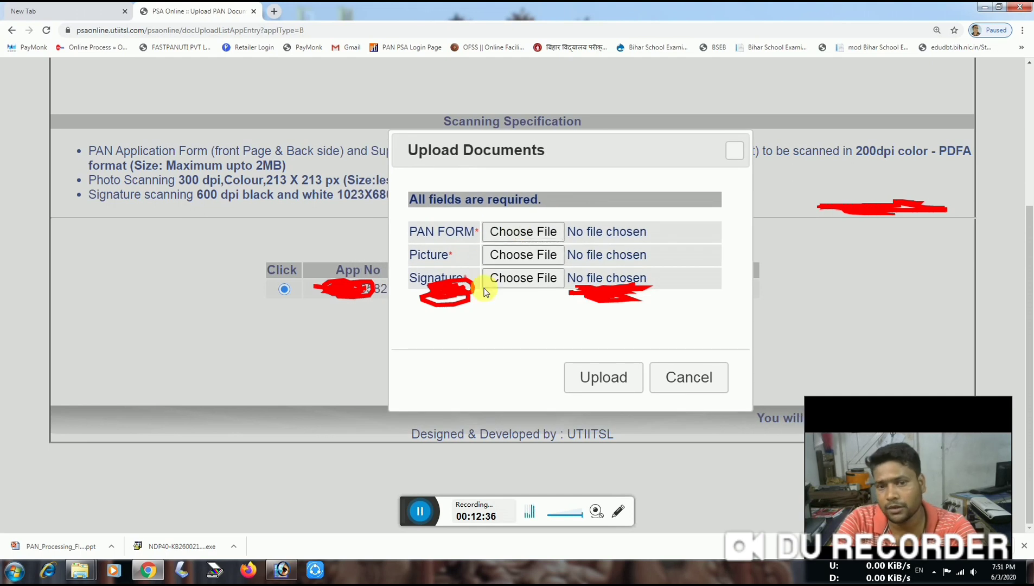
left_click_drag(582, 160, 510, 280)
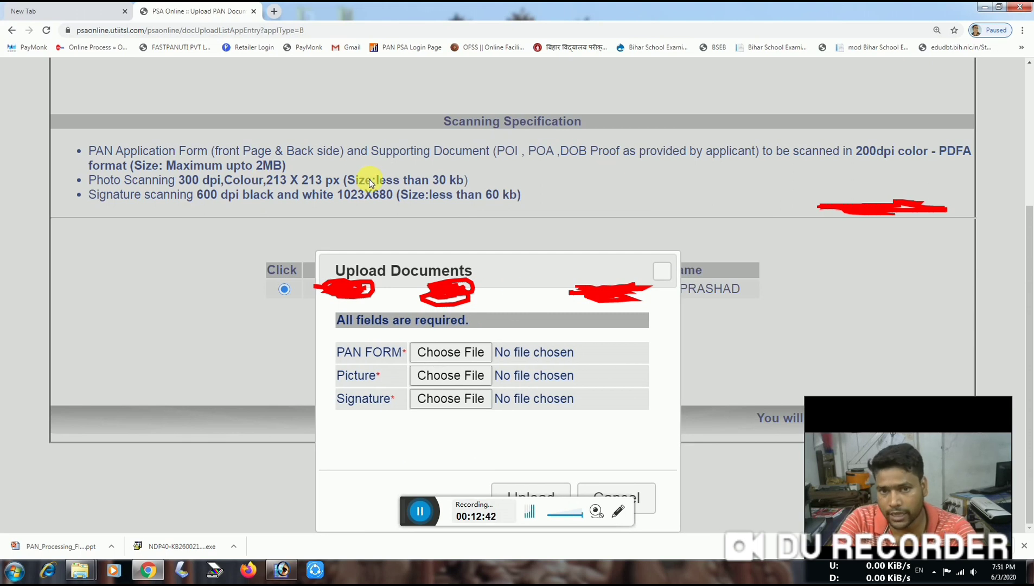
left_click_drag(513, 273, 500, 226)
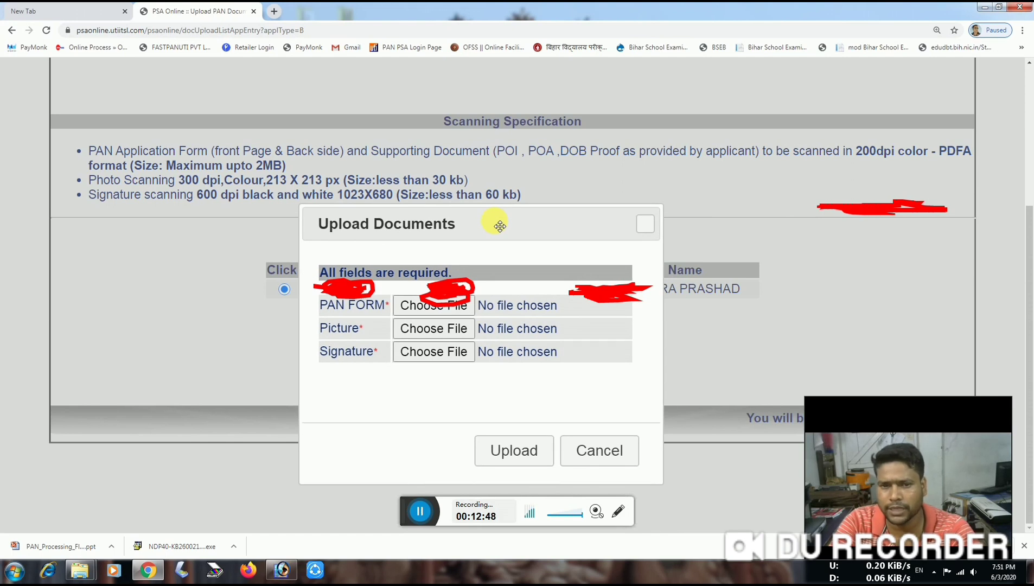
left_click_drag(499, 226, 571, 218)
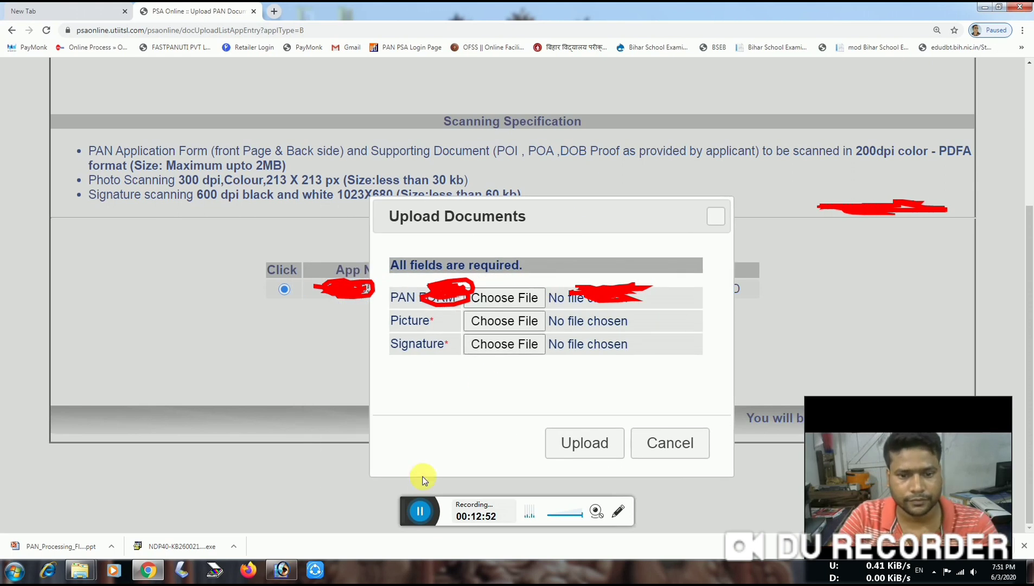
left_click(419, 512)
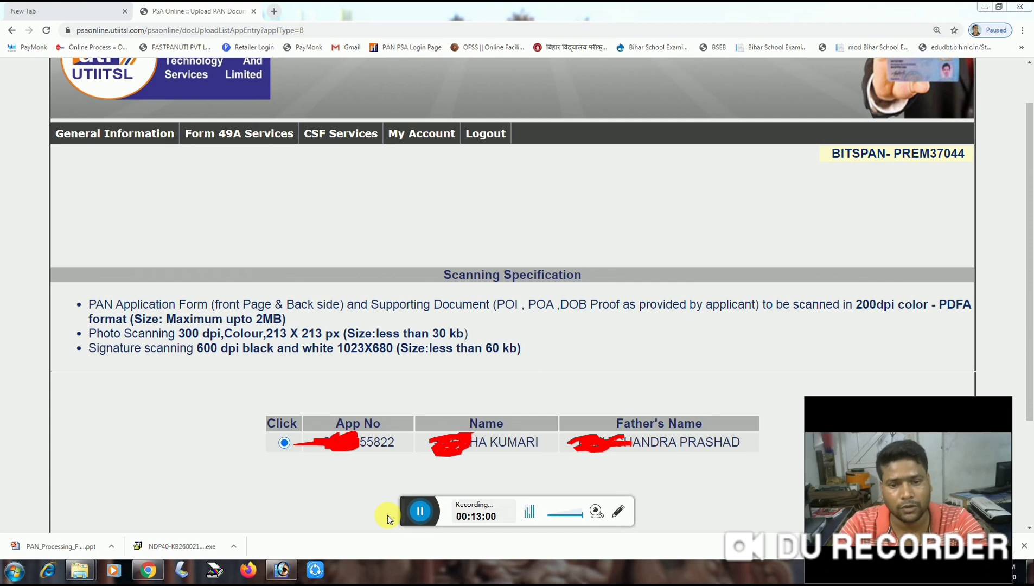
Copy the applicant's application number from the upload record and go to the Re-Generate PAN Application page
left_click_drag(323, 442, 399, 445)
right_click(382, 443)
left_click(404, 451)
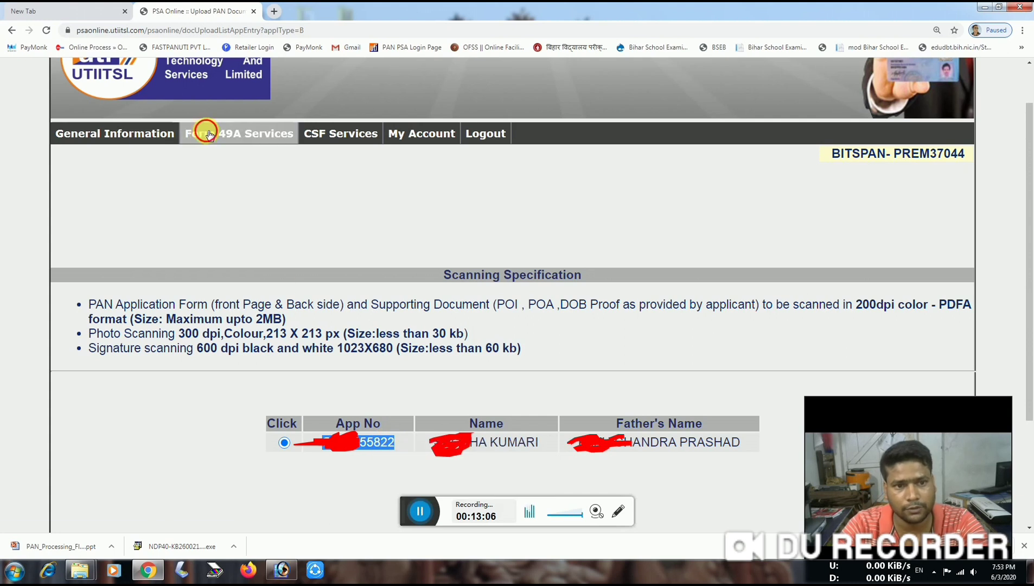
mouse_move(206, 133)
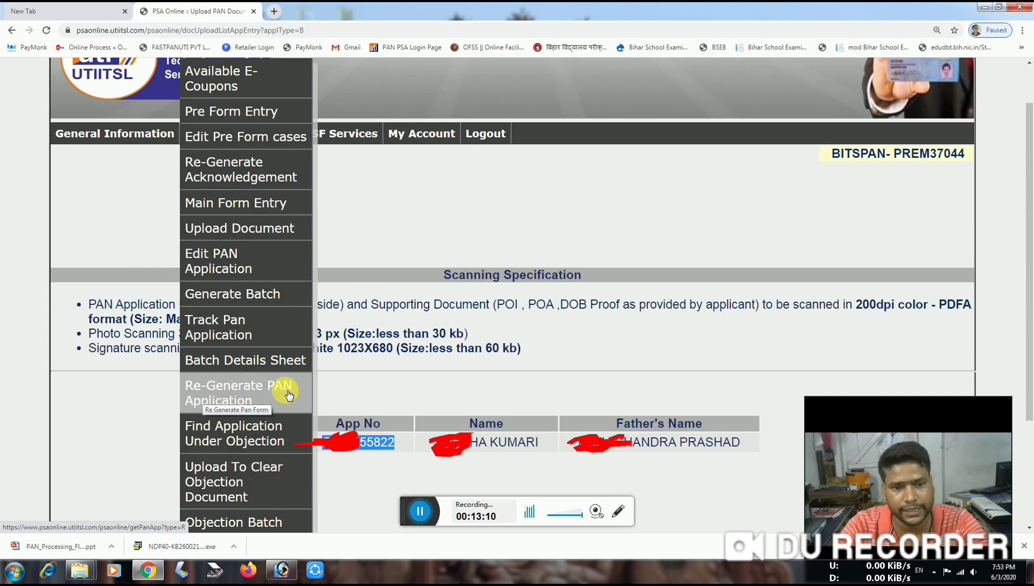
left_click(239, 395)
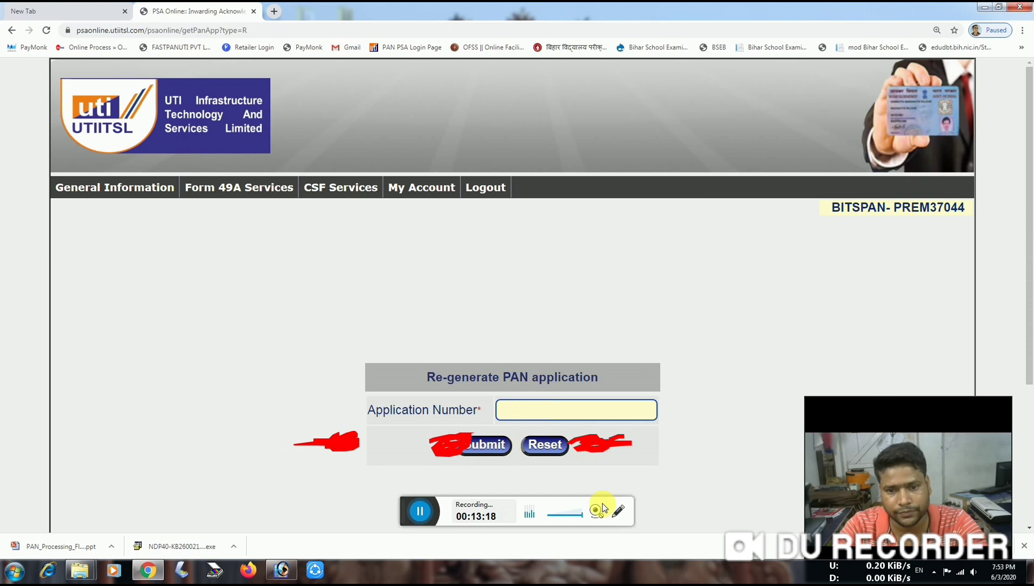
Erase all red annotations, view the entry suggestions for the Application Number field and close them
left_click(619, 513)
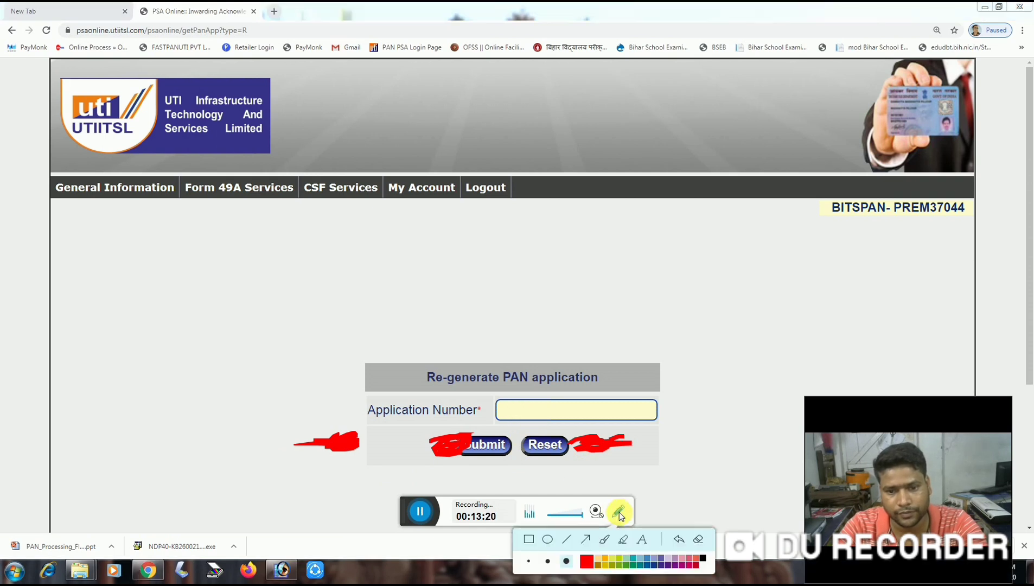
left_click(699, 540)
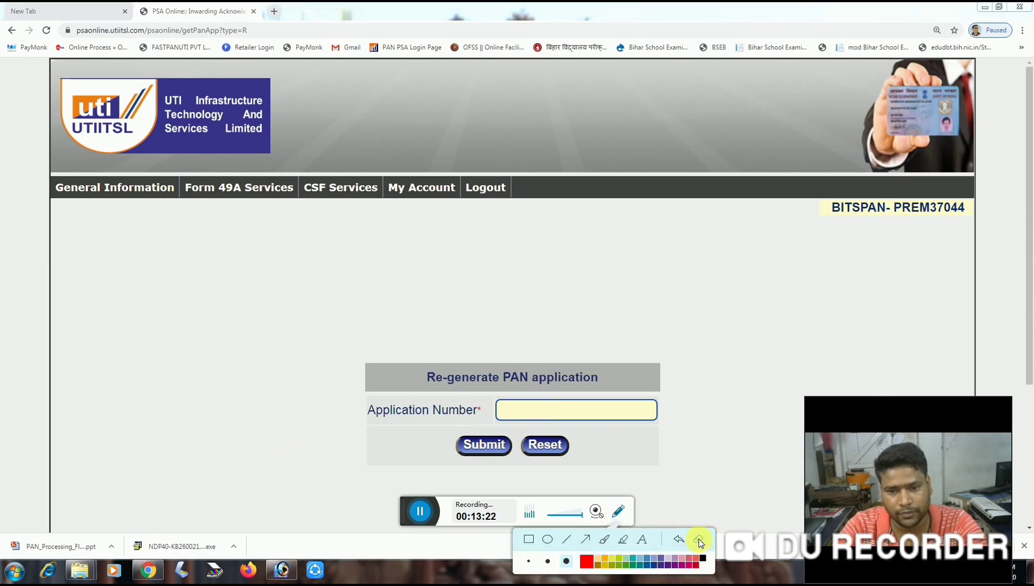
left_click(597, 416)
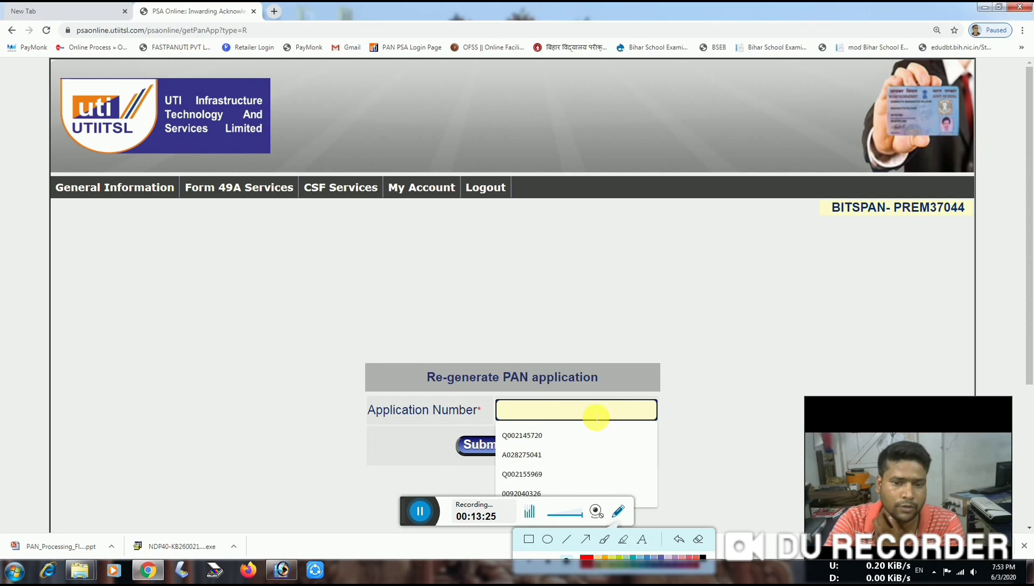
left_click(778, 401)
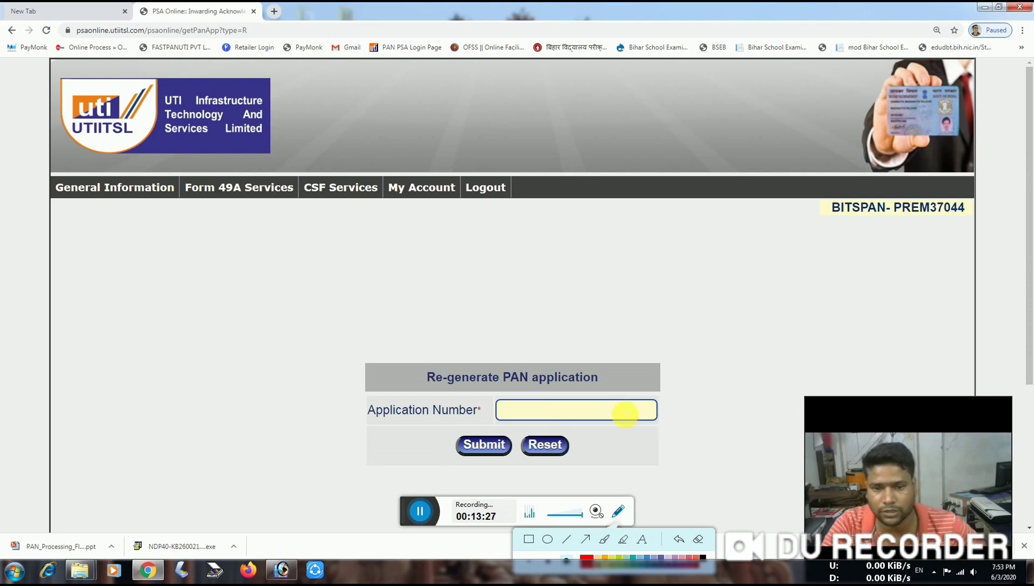
Reposition the regenerated Form 49A window over the Re-generate PAN application page to view it
left_click(421, 511)
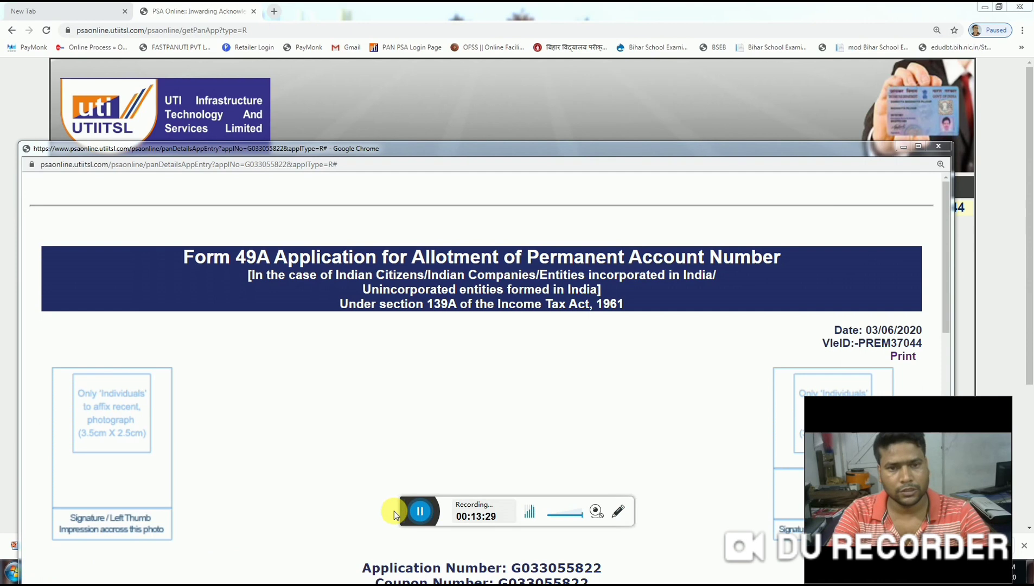
left_click_drag(536, 148, 546, 208)
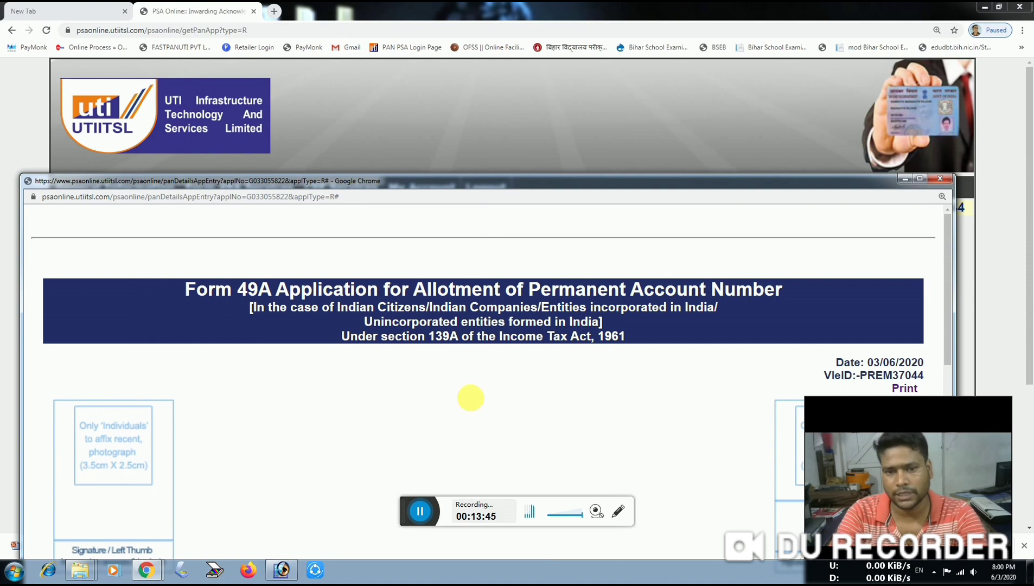
left_click(422, 515)
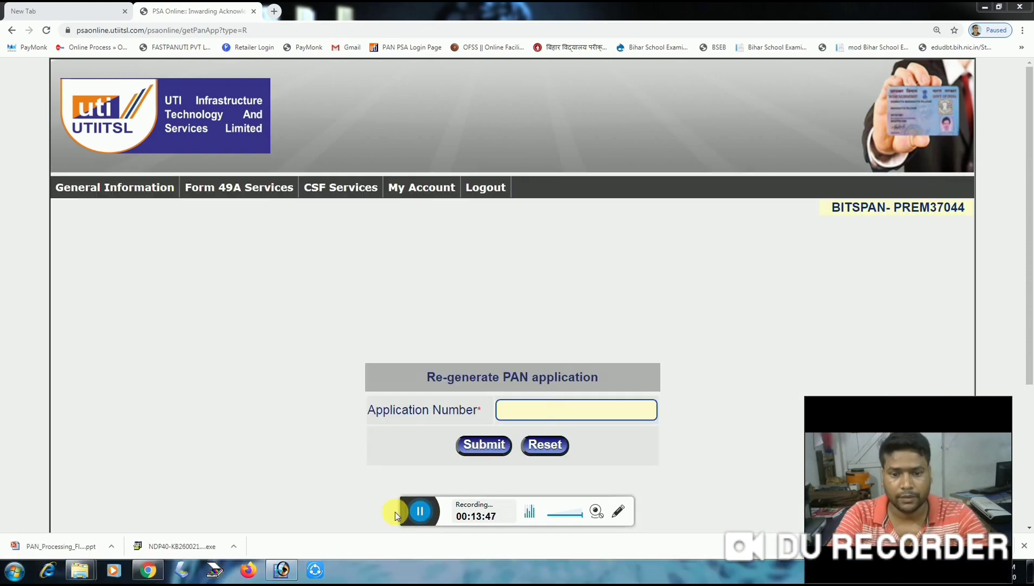
Switch to HP LaserJet Scan, start a scan saved to a file and choose Desktop as the save location
left_click(215, 574)
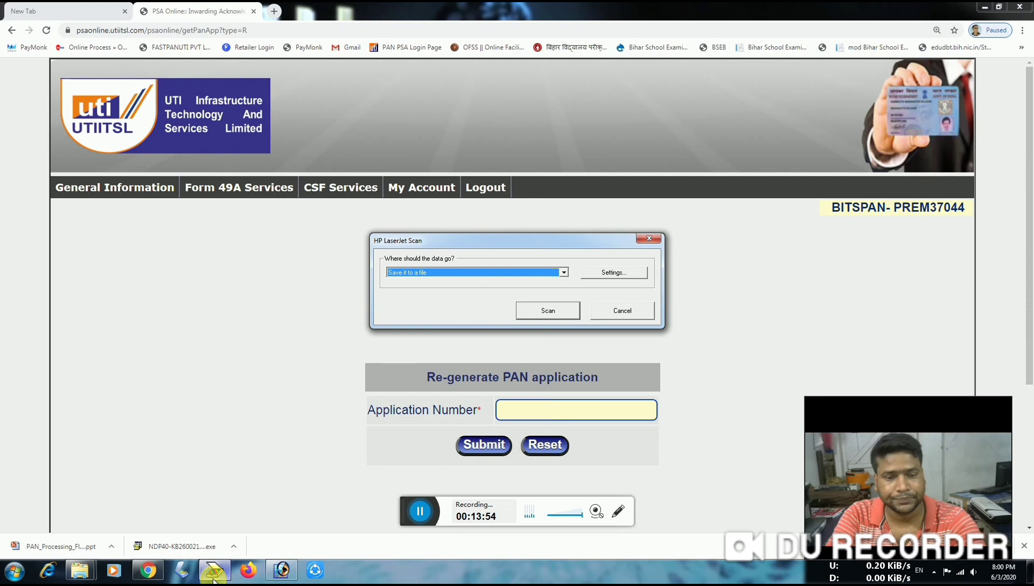
left_click(550, 310)
left_click(394, 253)
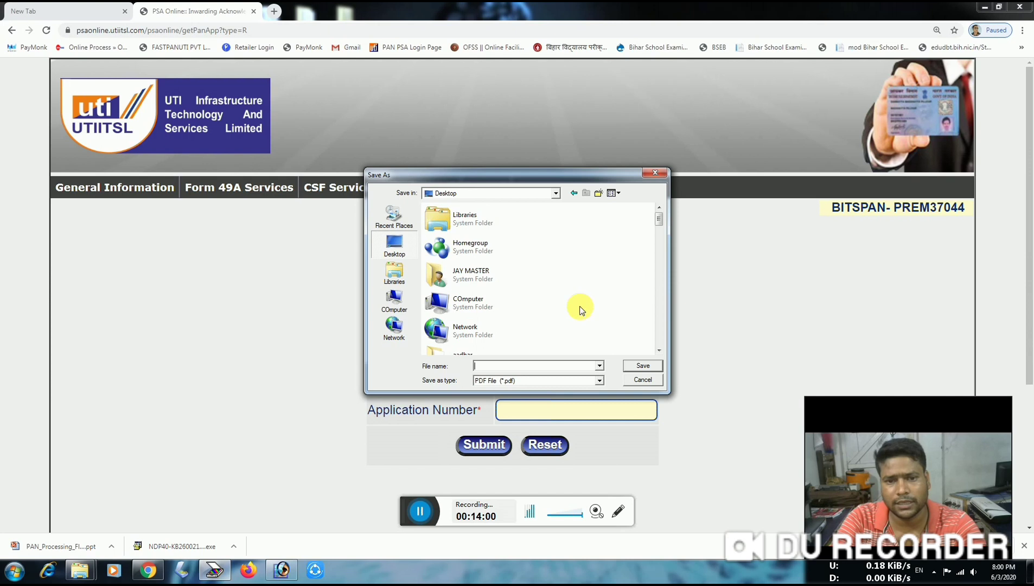
Create a new folder named ADB on the Desktop and open it as the scan's destination
left_click(598, 194)
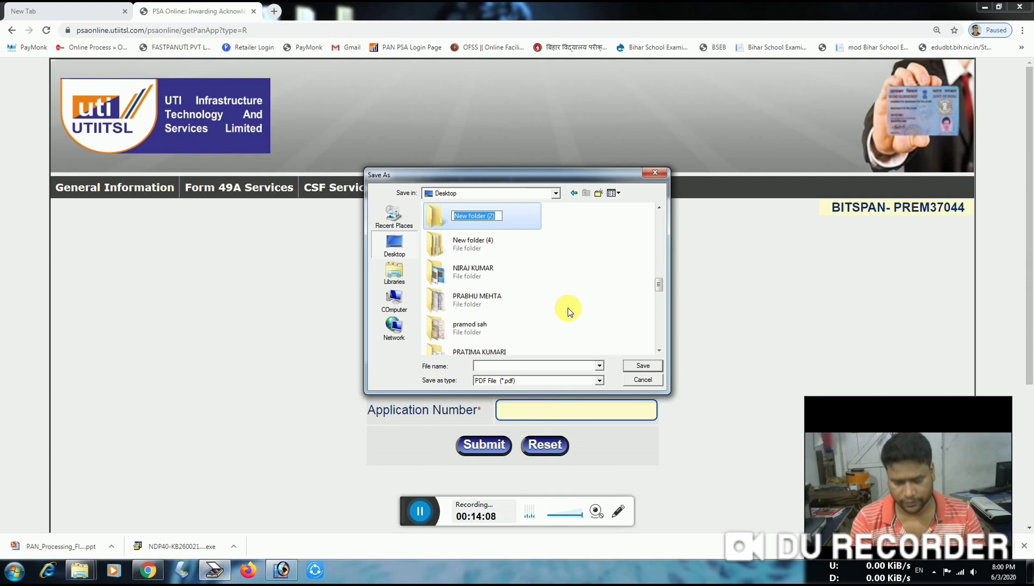
type("ADB")
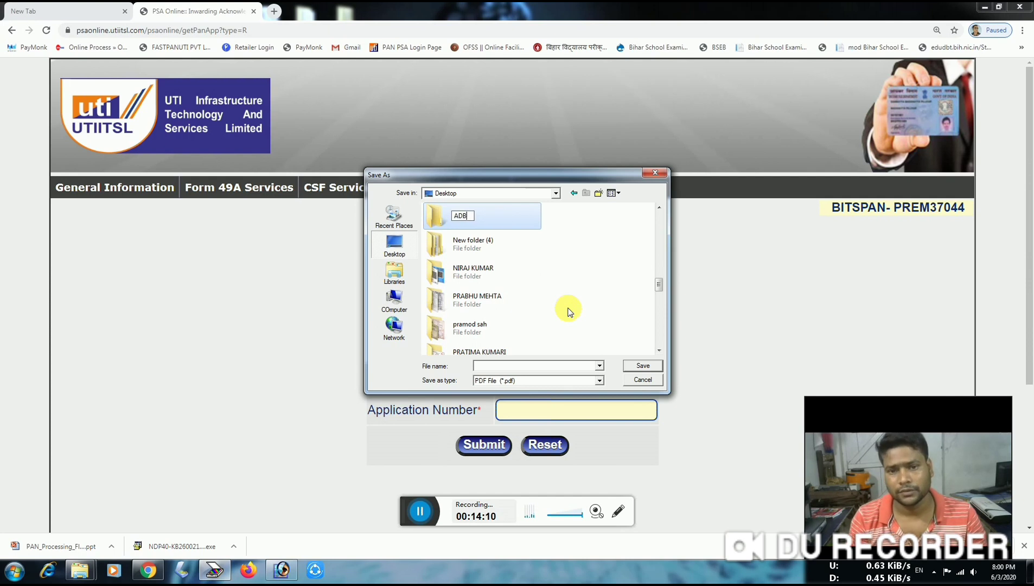
key("Return")
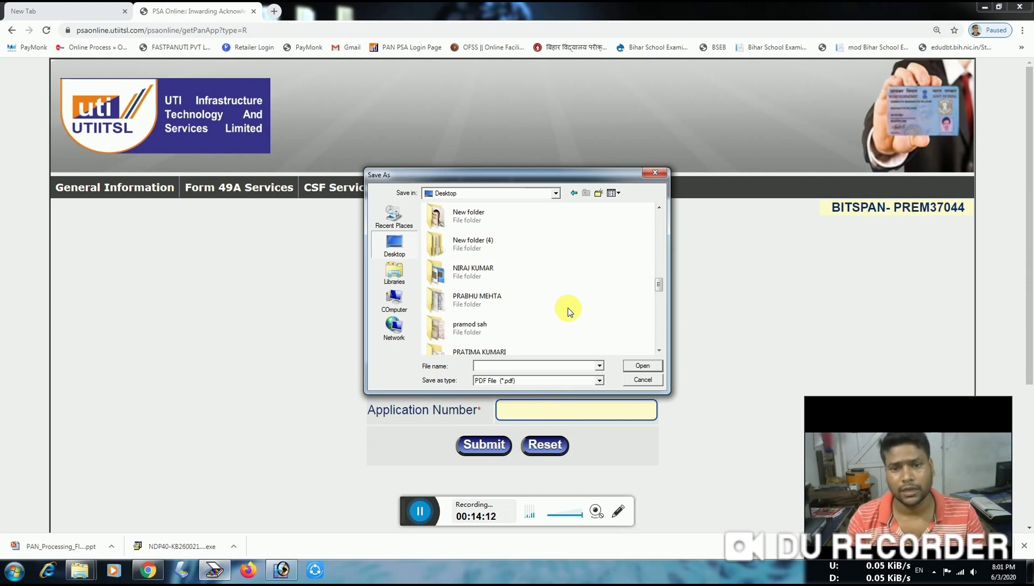
key("Return")
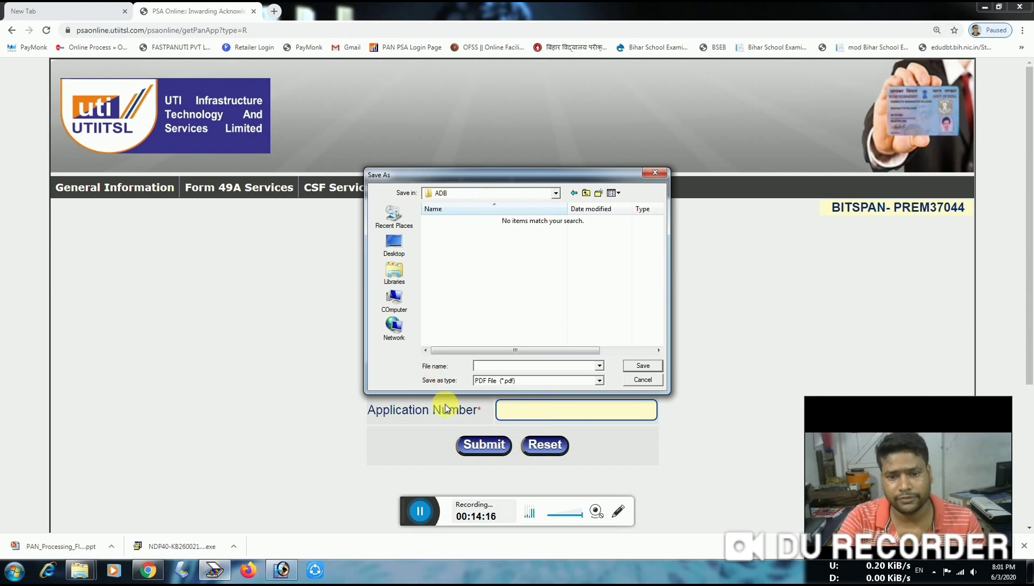
Outline the File name label in the Save As dialog with a thick red rectangle, and erase it
left_click(618, 512)
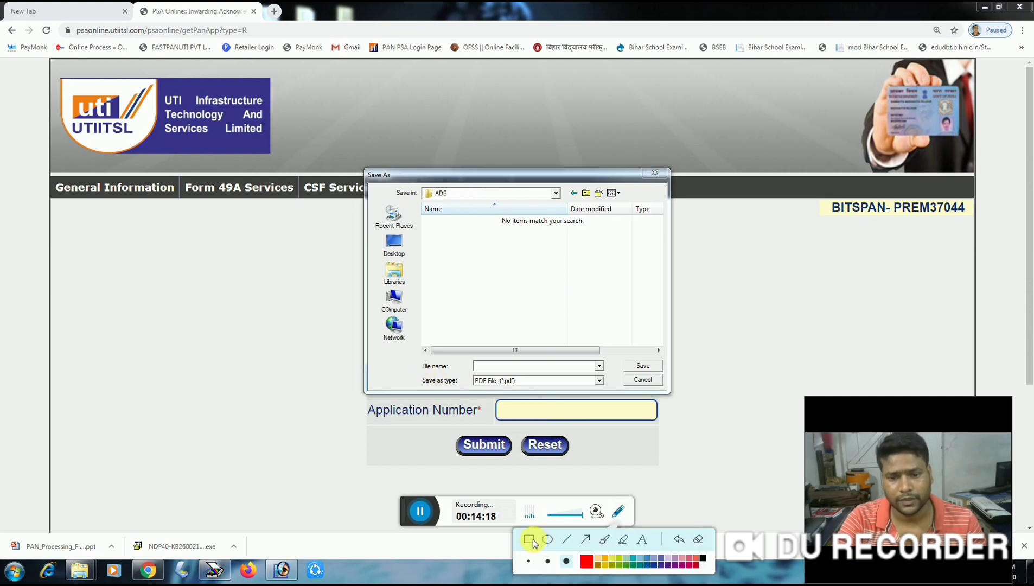
left_click_drag(405, 361, 489, 376)
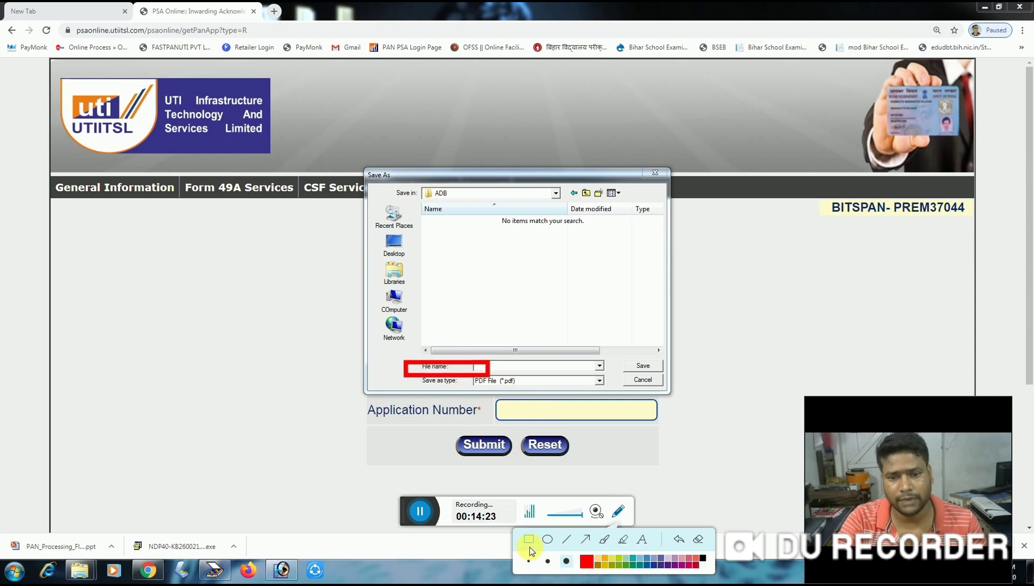
left_click(699, 539)
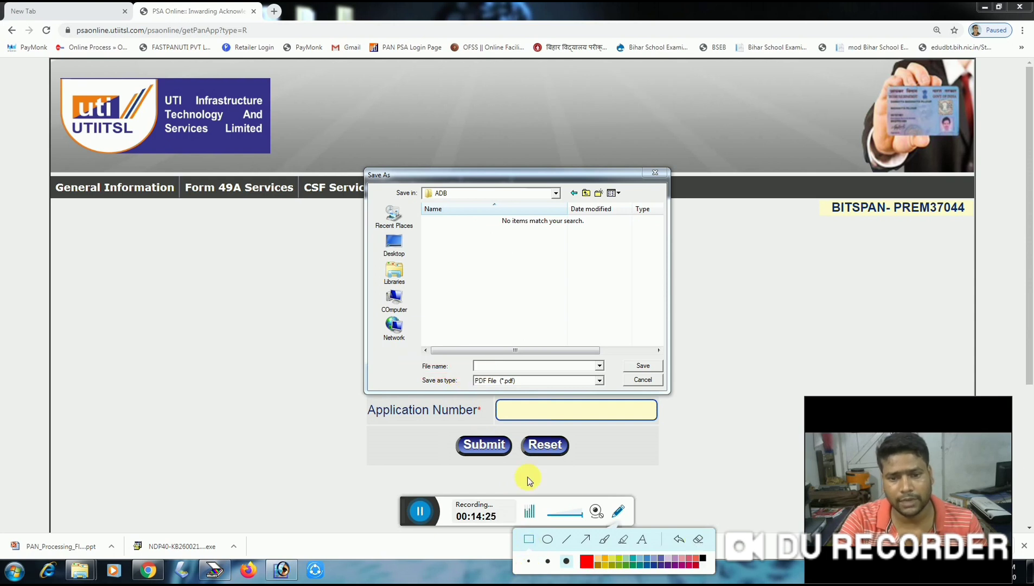
left_click(418, 512)
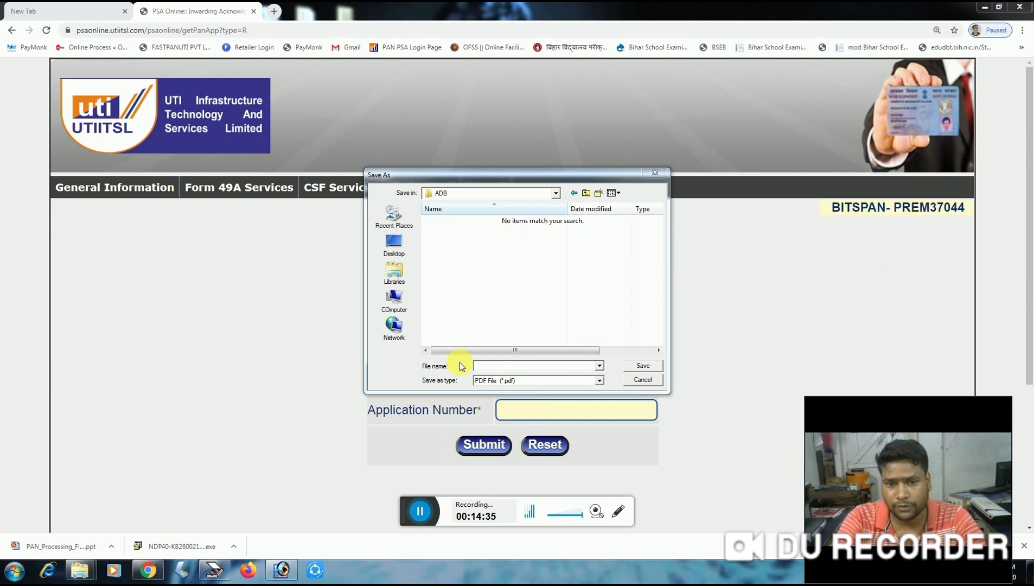
Outline the empty File name box with a thick red rectangle, erase it and leave annotation mode
left_click(619, 511)
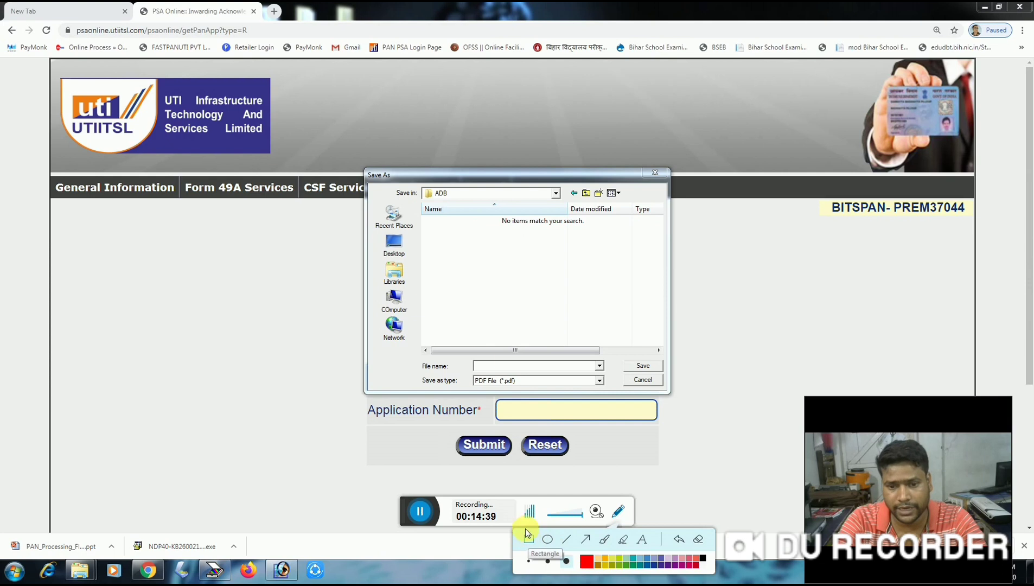
left_click(529, 541)
left_click(459, 357)
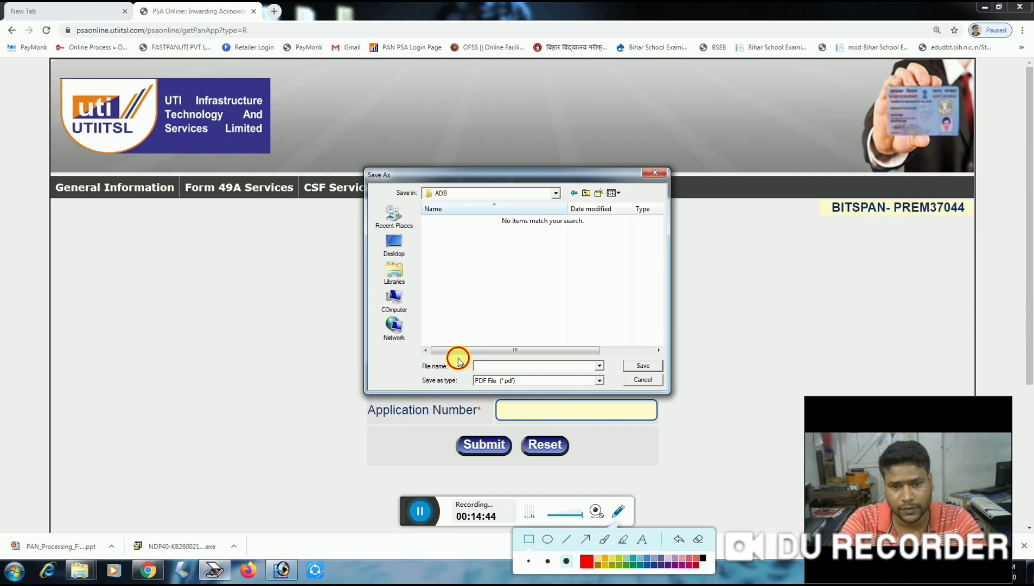
left_click_drag(515, 373, 531, 370)
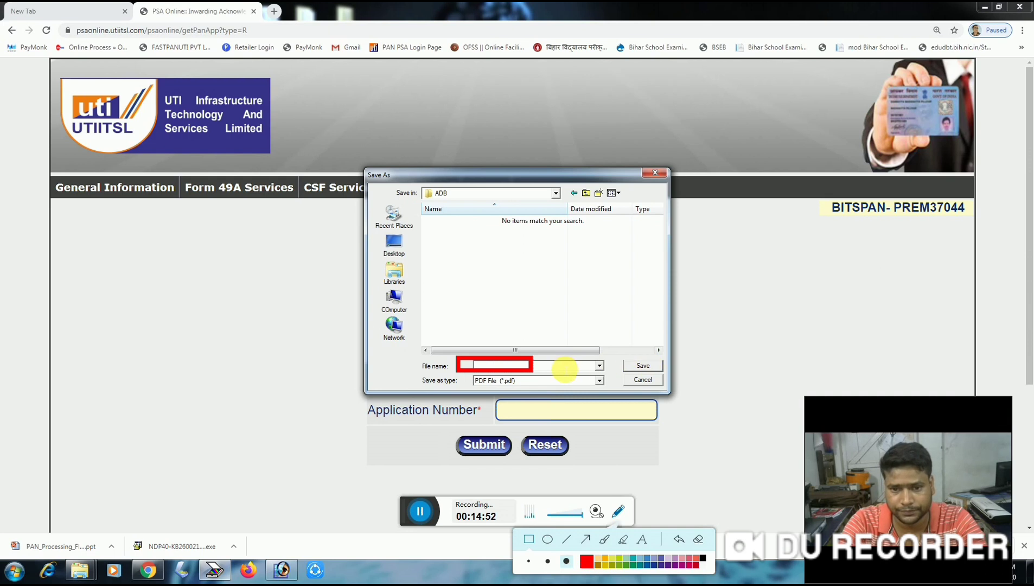
left_click(700, 540)
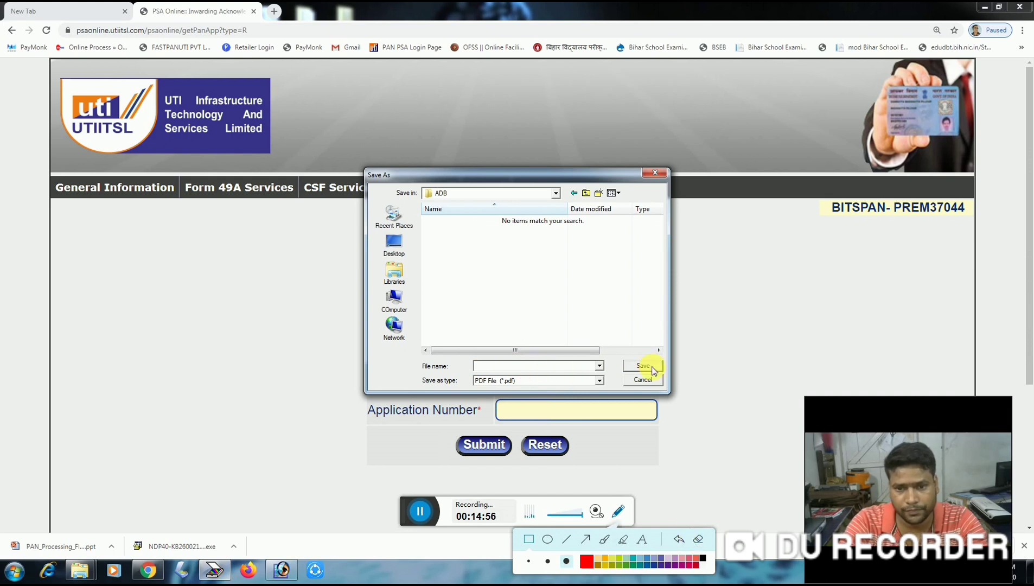
left_click(618, 511)
Save the scan in the ADB folder as a PDF file named ACIDKDK and dismiss the EPSON Scan message
left_click(515, 368)
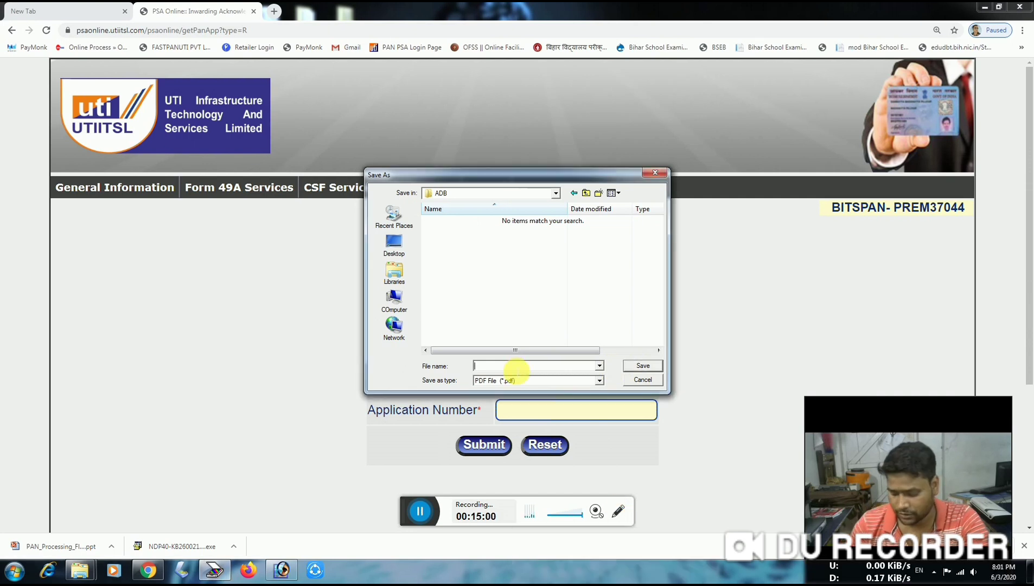
type("ACIDKDK")
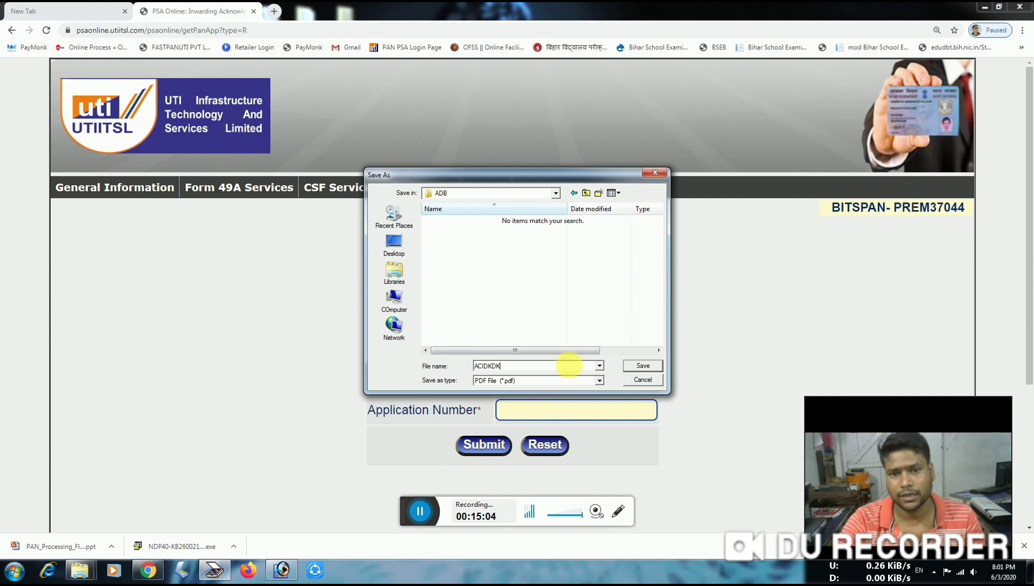
left_click(642, 366)
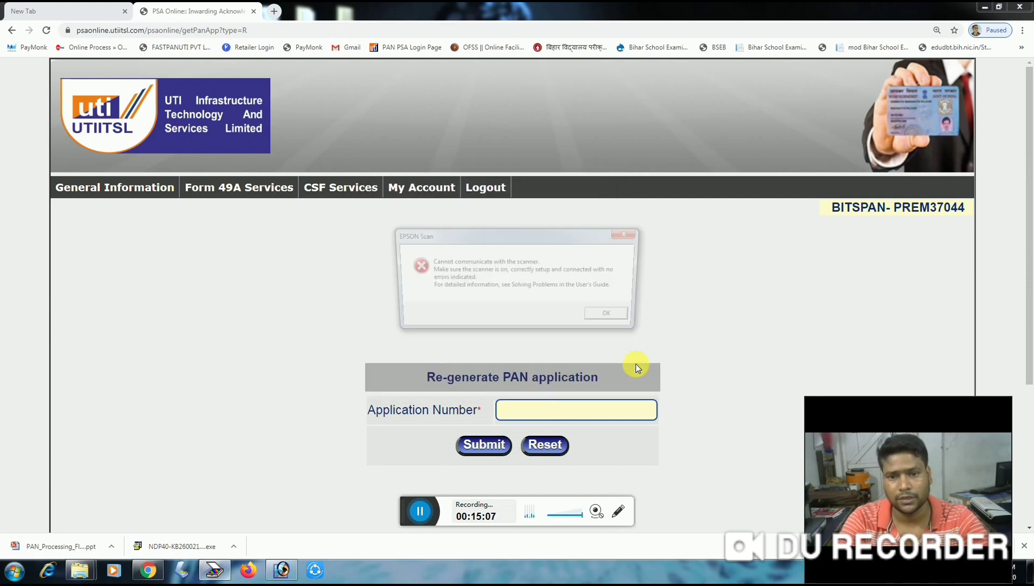
left_click(610, 316)
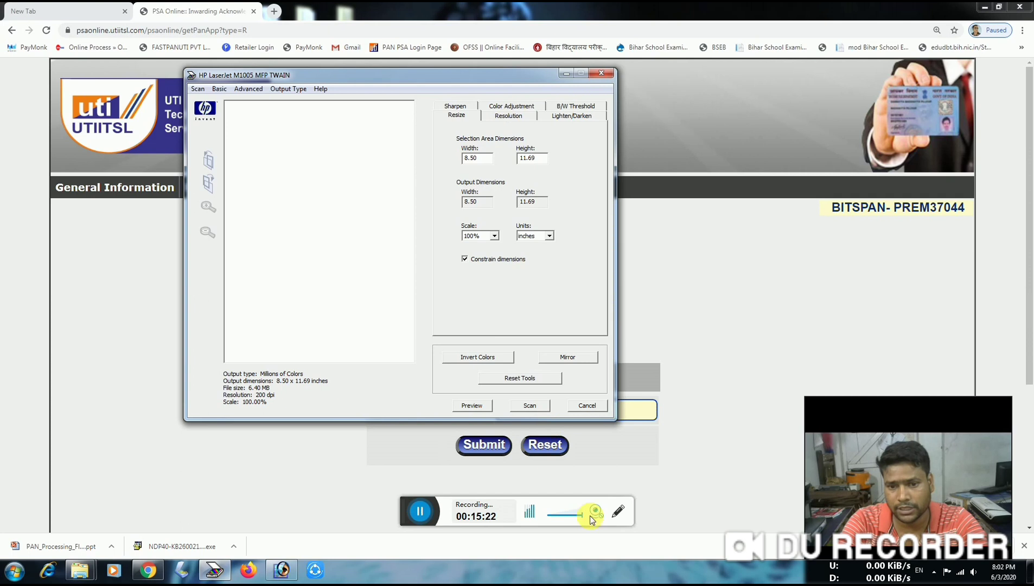
Outline the Resolution heading in the scanner settings with a thin red rectangle and leave annotation mode
left_click(619, 511)
left_click(528, 561)
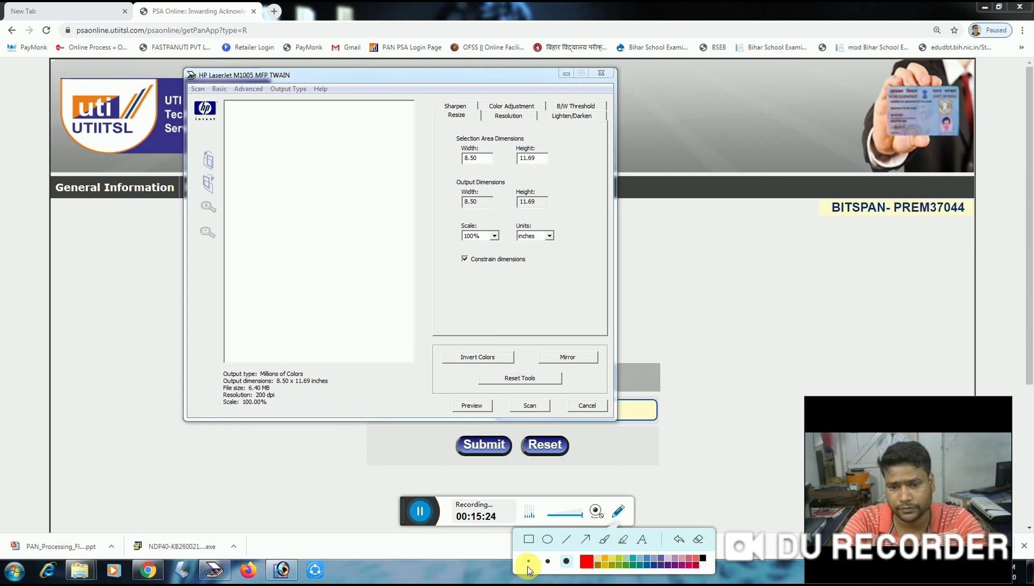
left_click(527, 540)
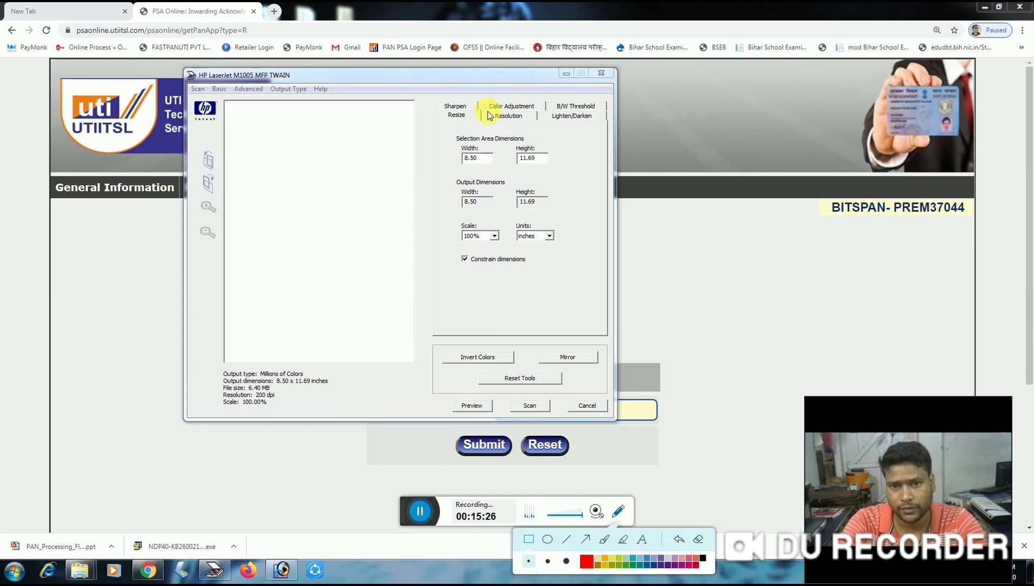
mouse_move(478, 111)
left_mouse_down()
mouse_move(508, 126)
mouse_move(536, 122)
left_mouse_up()
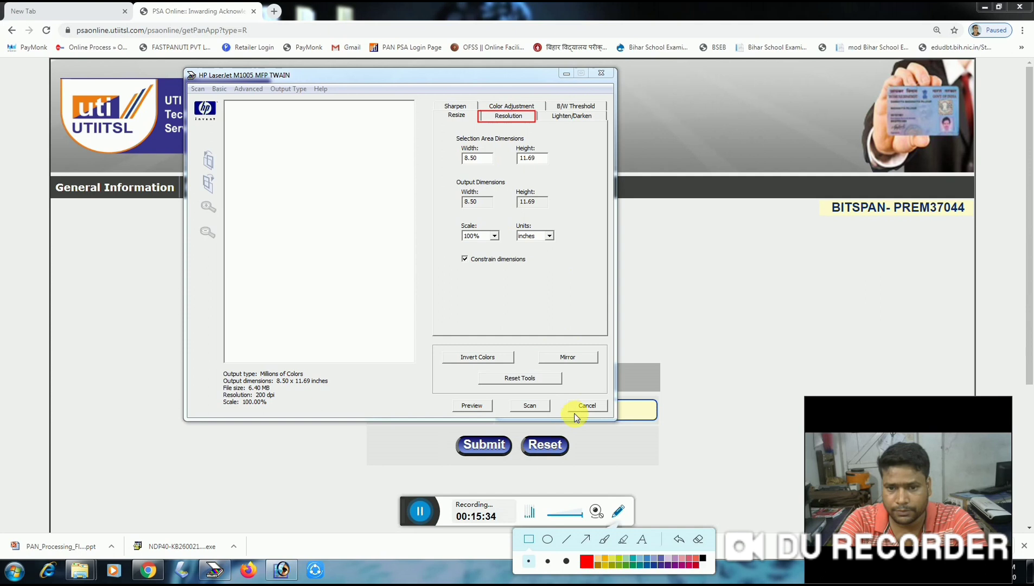
left_click(619, 515)
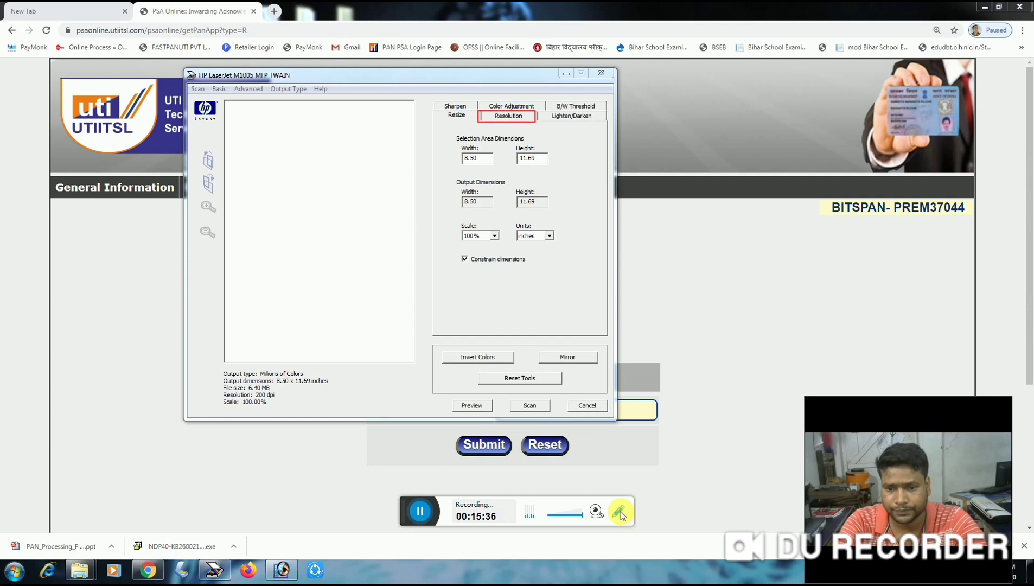
Open the scanner's Resolution settings, examine the available dpi choices and close the list
left_click(509, 116)
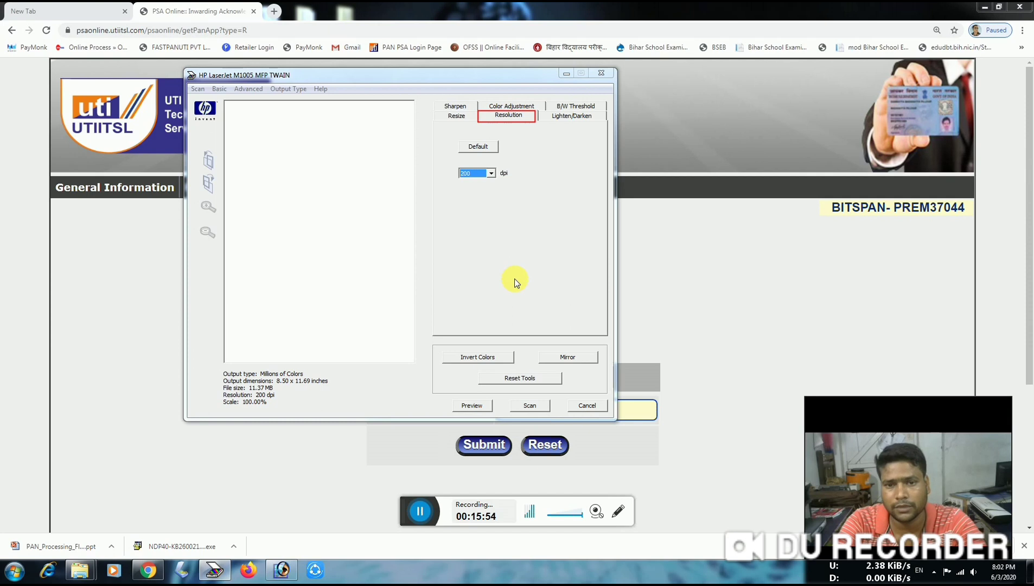
left_click(491, 174)
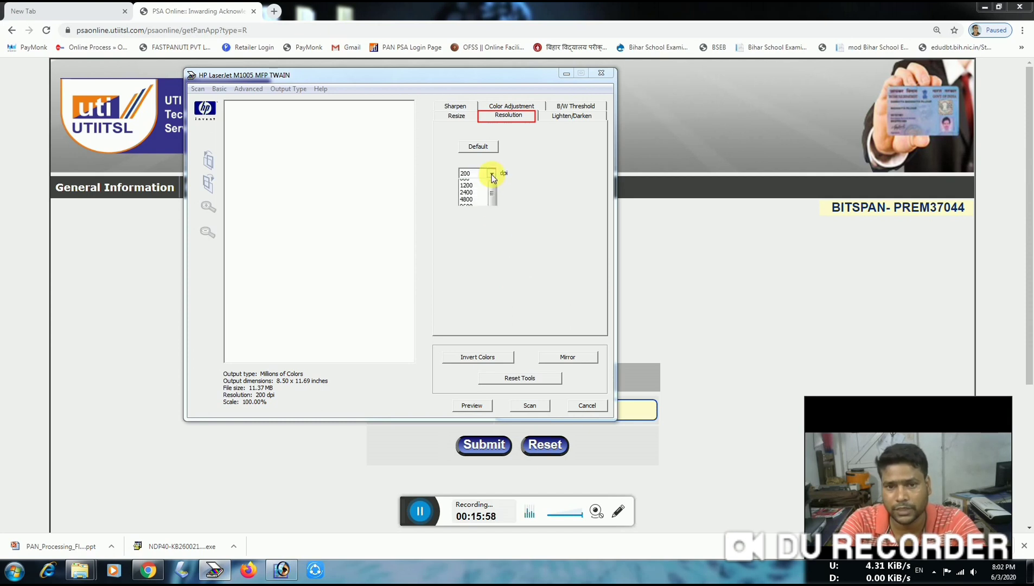
left_click(527, 200)
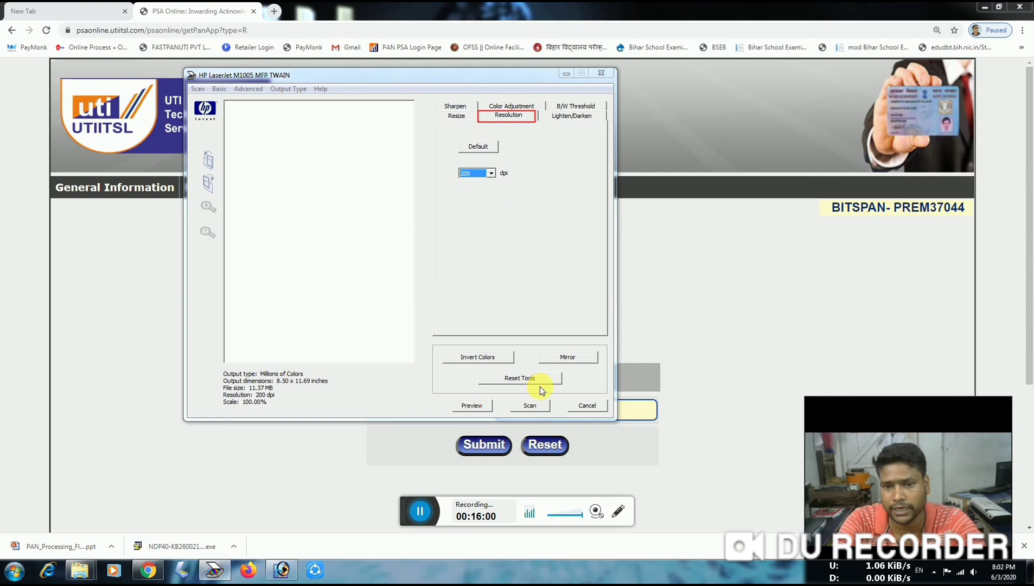
Switch to Photoshop and import a scan of the photo sheet through HP LaserJet M1005 MFP TWAIN at 200 dpi
left_click(529, 406)
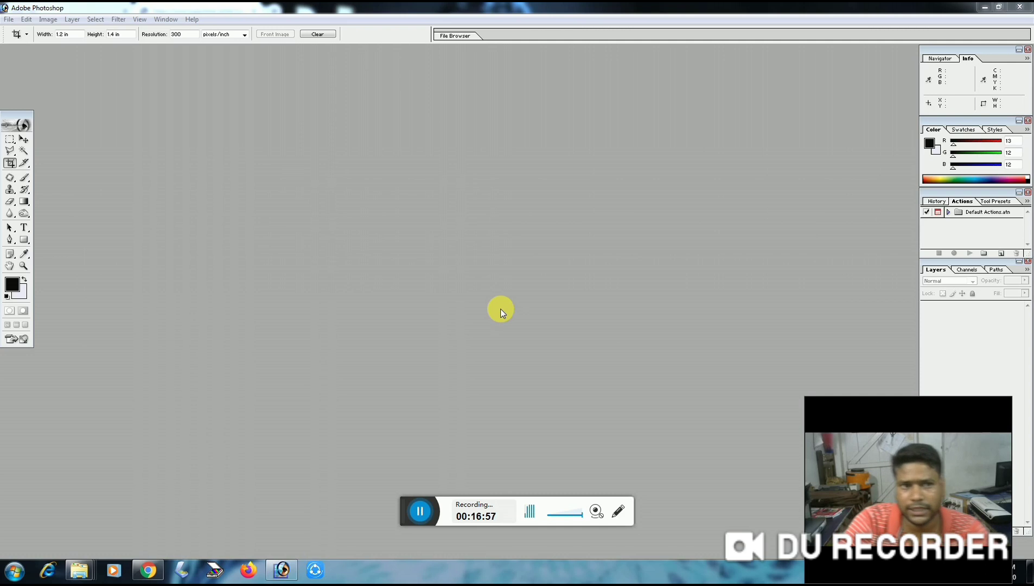
left_click(9, 20)
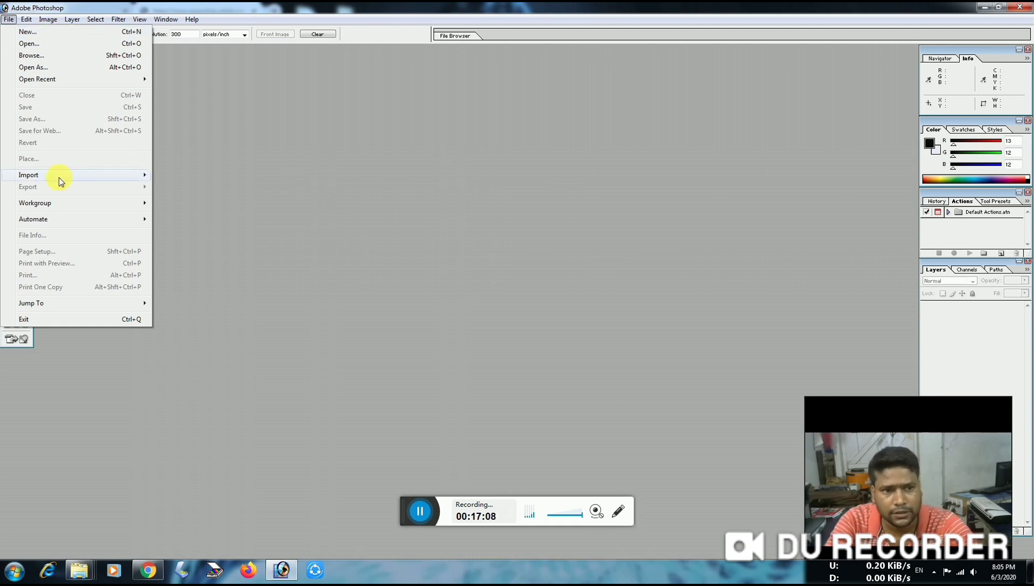
mouse_move(61, 181)
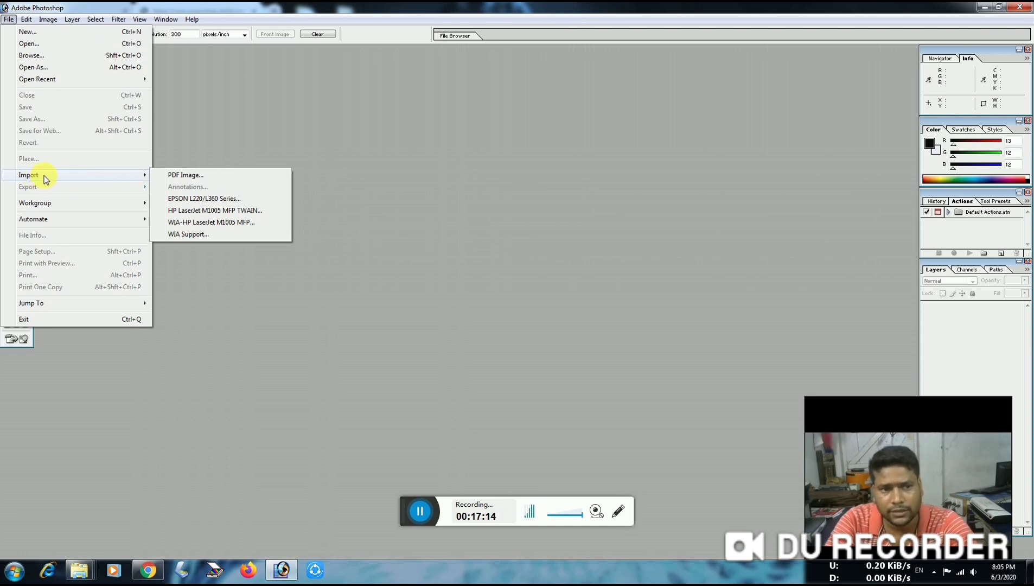
left_click(201, 212)
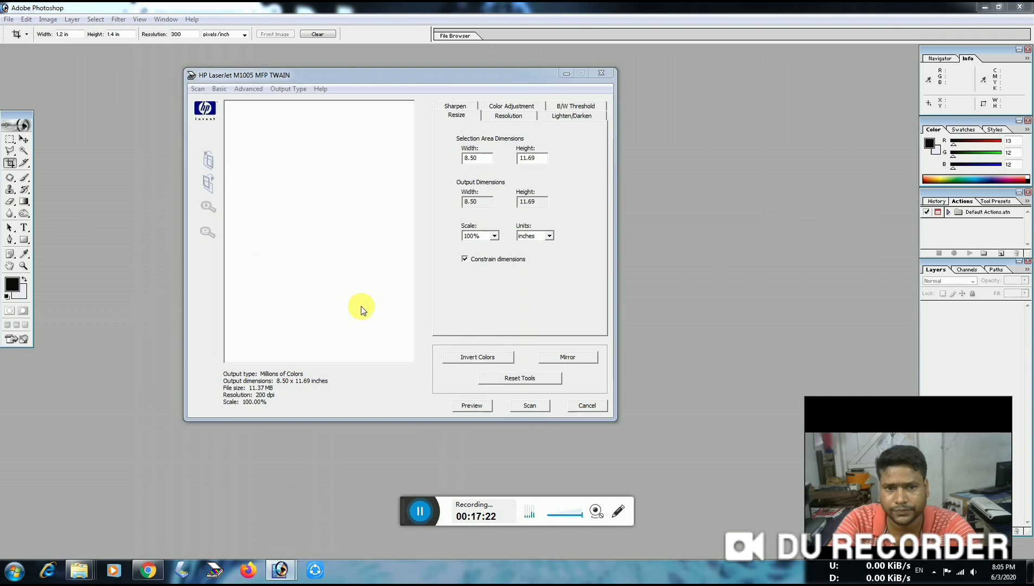
left_click(458, 271)
left_click(525, 406)
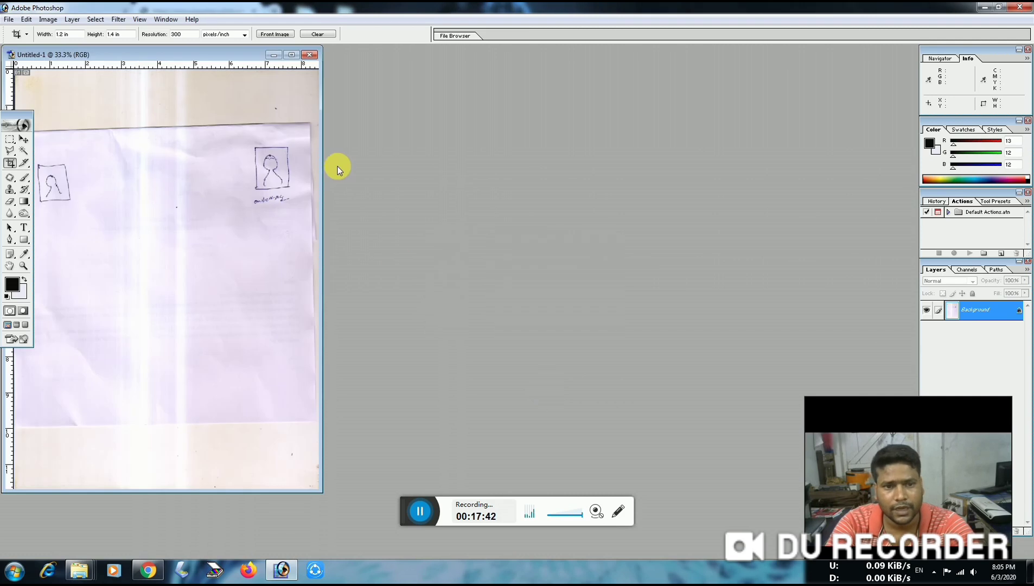
Select the larger hand-drawn photo box with a rectangular marquee about 0.98 by 1.01 inches and copy it
left_click_drag(214, 57, 490, 73)
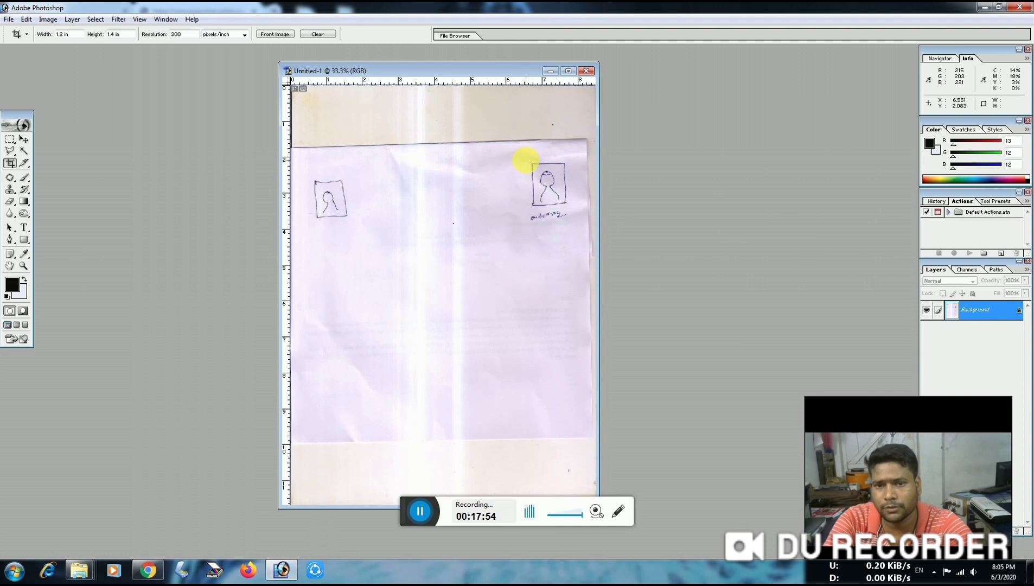
left_click_drag(505, 71, 540, 73)
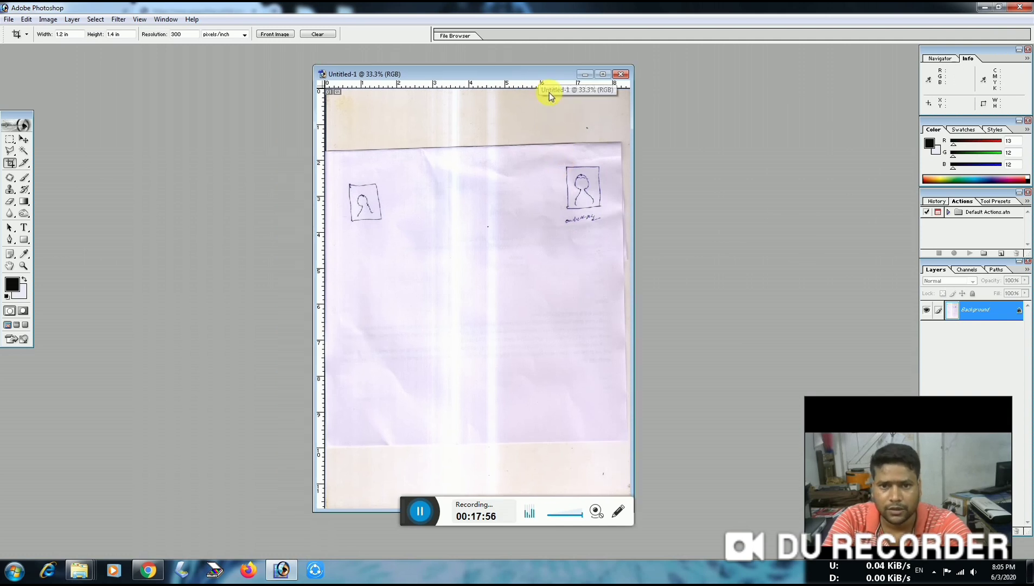
left_click(427, 520)
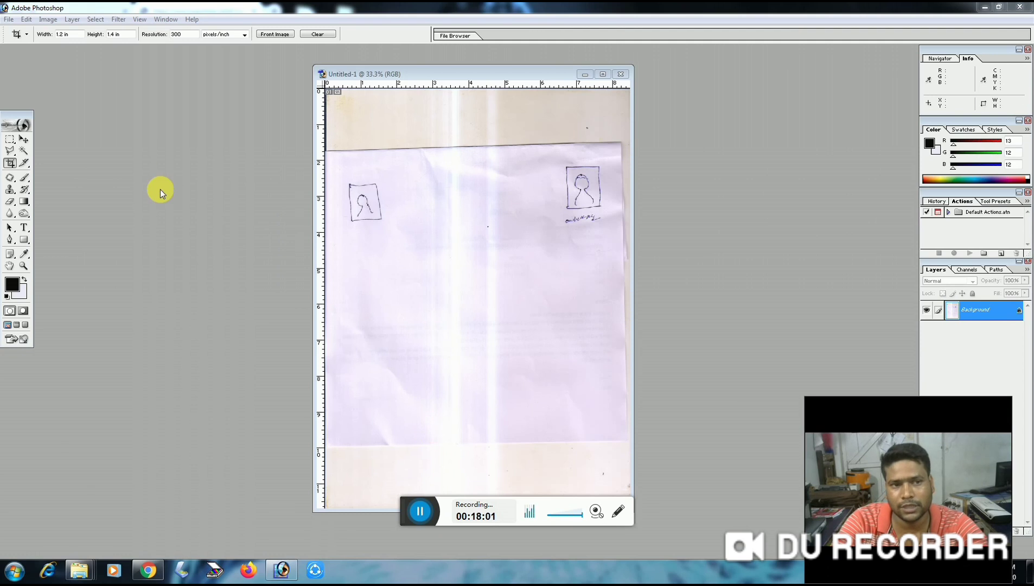
left_click(10, 144)
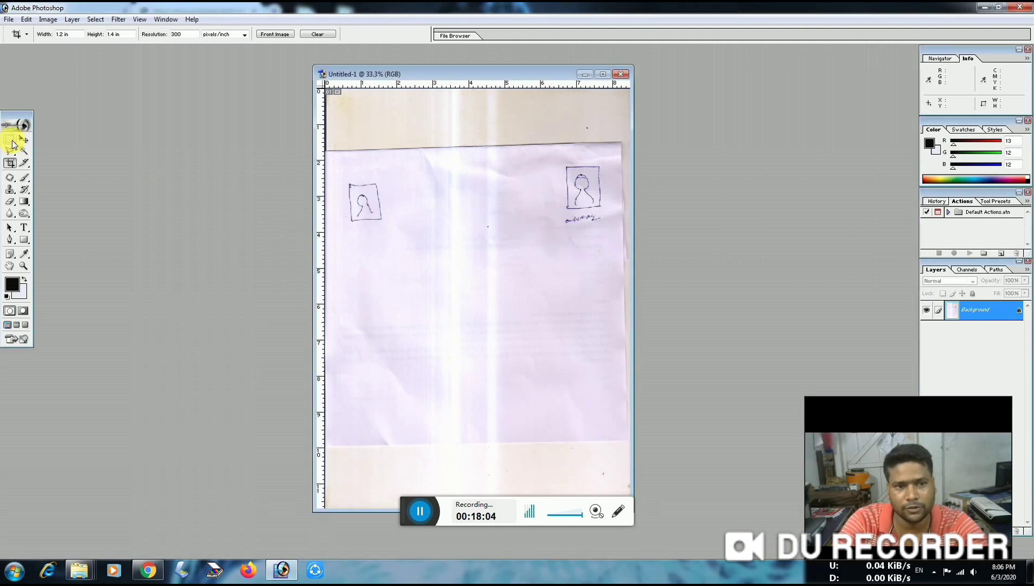
left_click(10, 142)
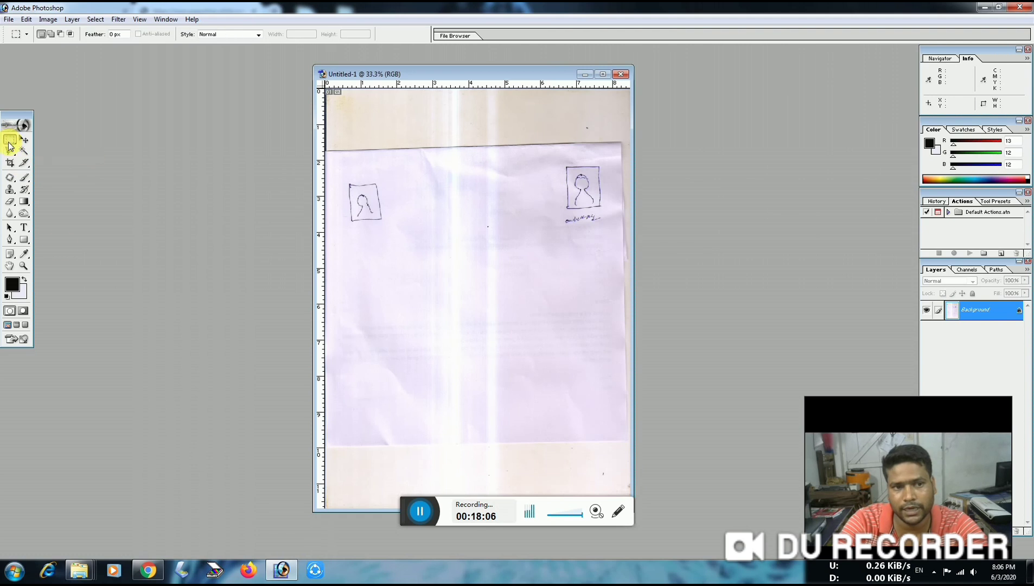
left_click_drag(568, 170, 592, 205)
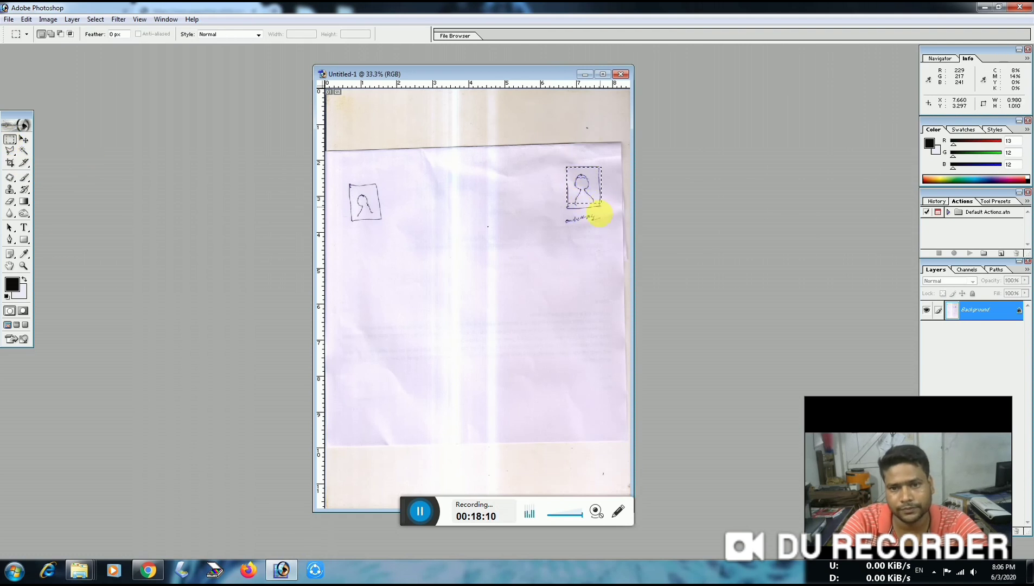
left_click(396, 509)
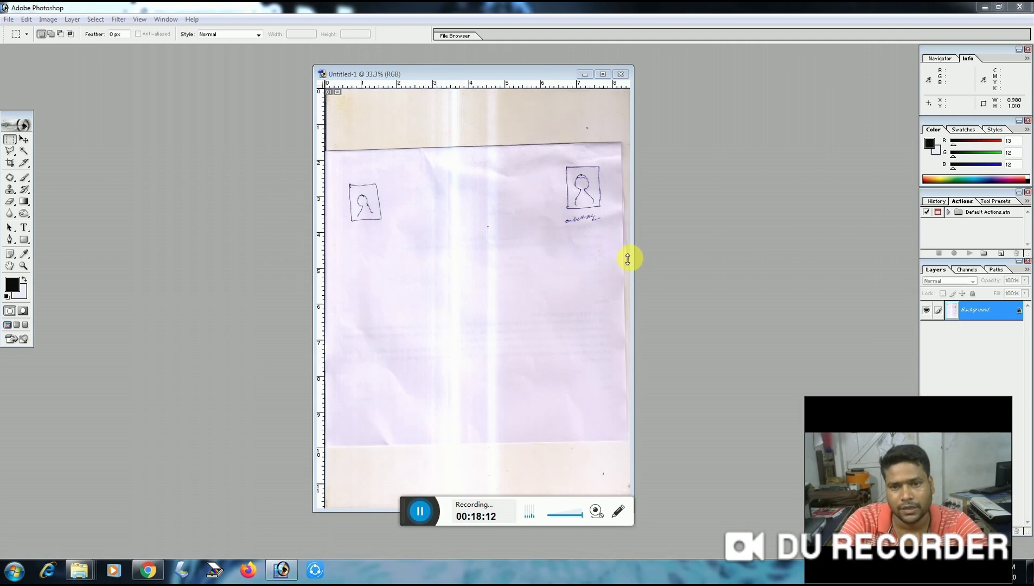
left_click(577, 172)
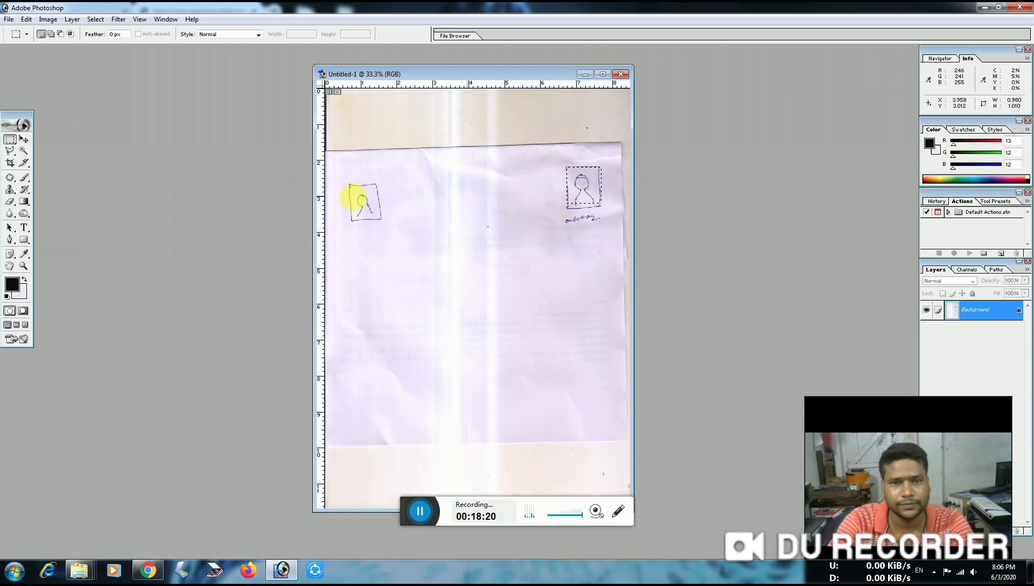
Start a new image document and set its width to 213 pixels
left_click(9, 20)
left_click(22, 31)
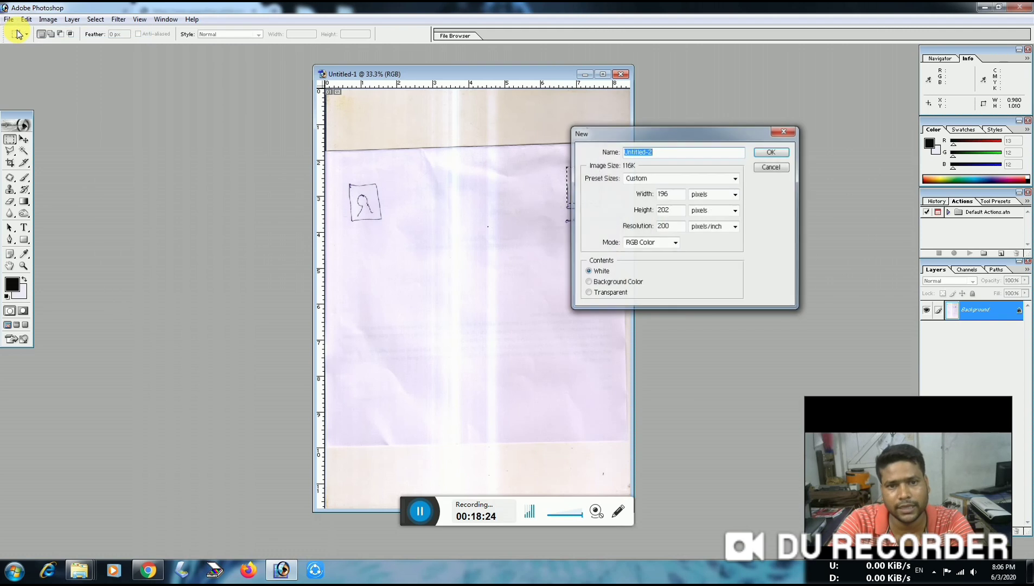
left_click_drag(680, 131, 599, 170)
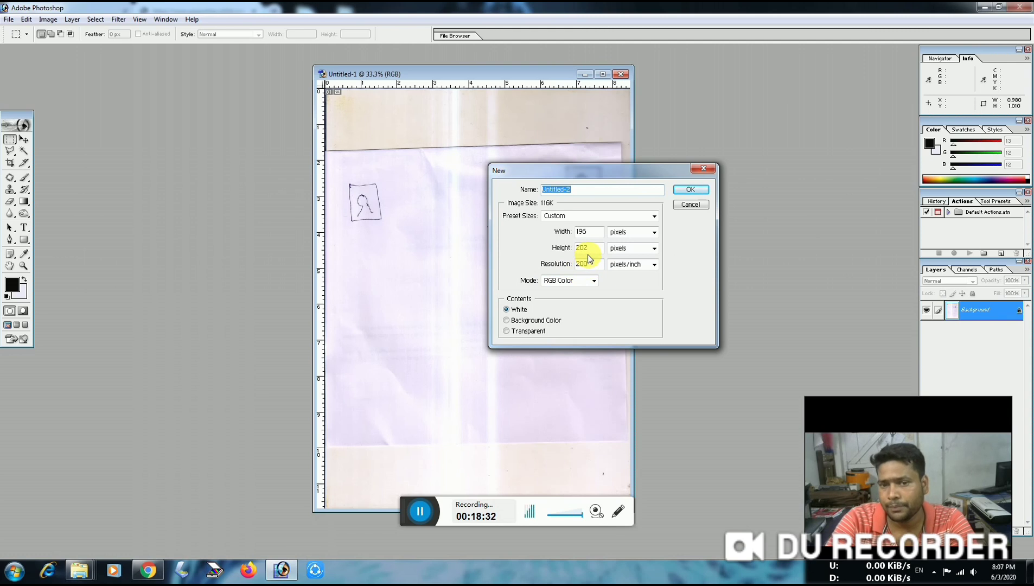
left_click_drag(605, 169, 593, 268)
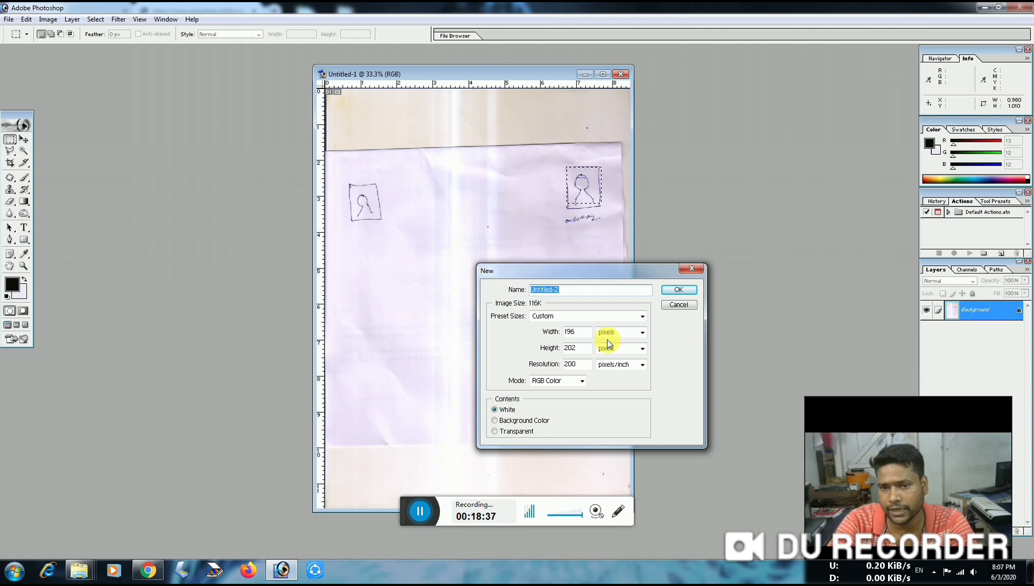
double_click(565, 332)
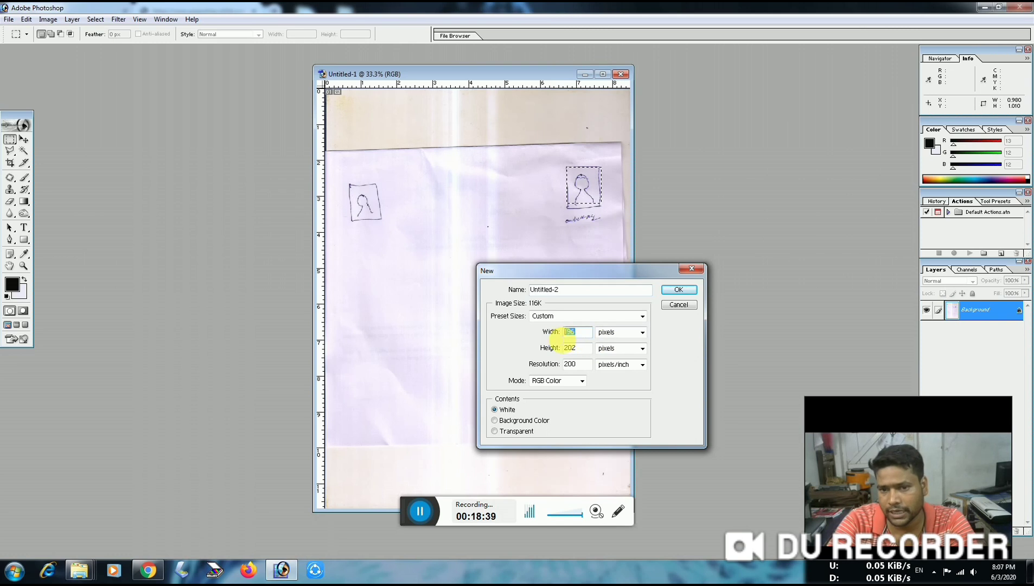
type("2")
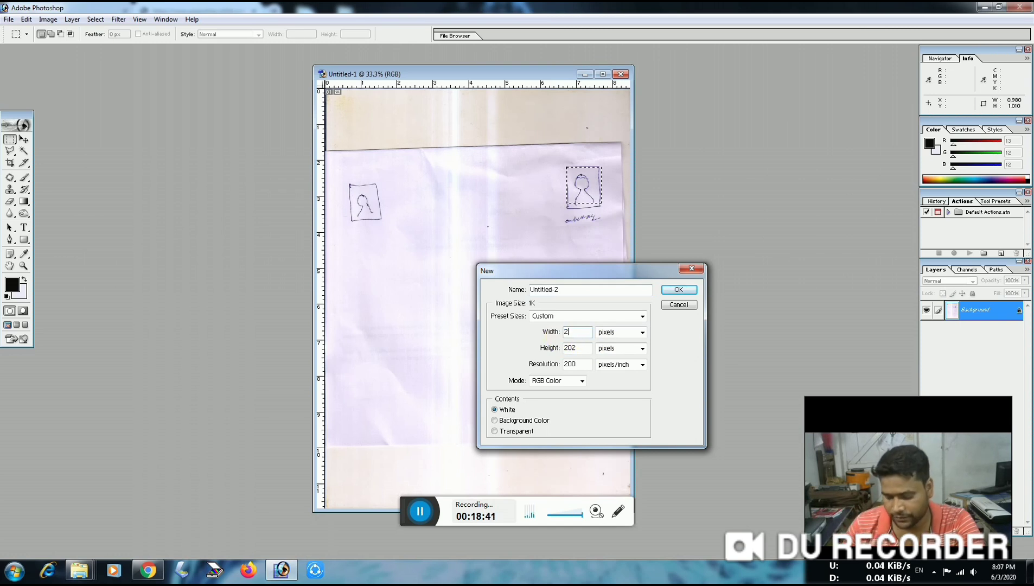
type("13")
Set the new image's height to 213 pixels and resolution to 300 pixels/inch, and create it
left_click(573, 350)
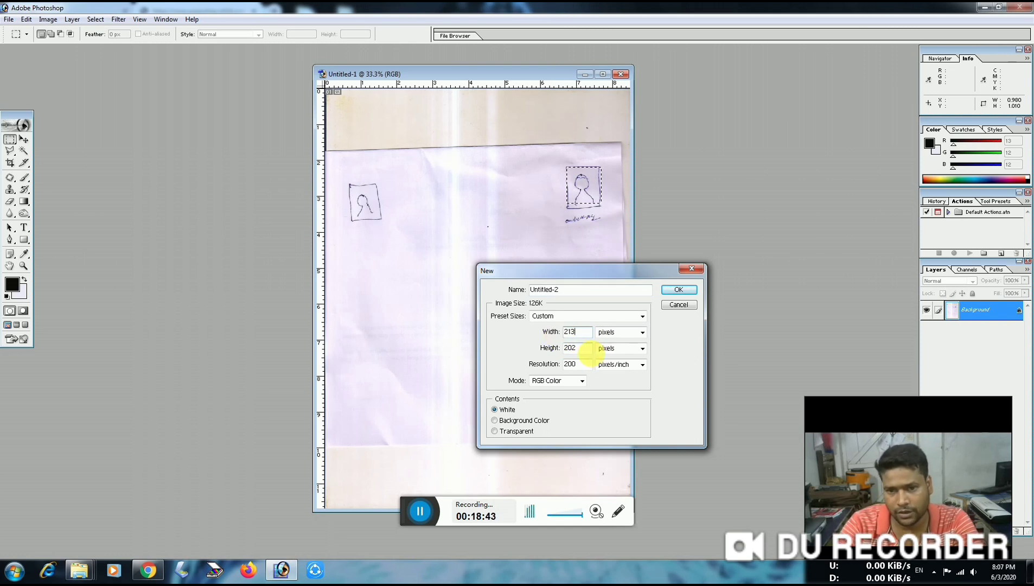
key("BackSpace")
key("BackSpace")
type("13")
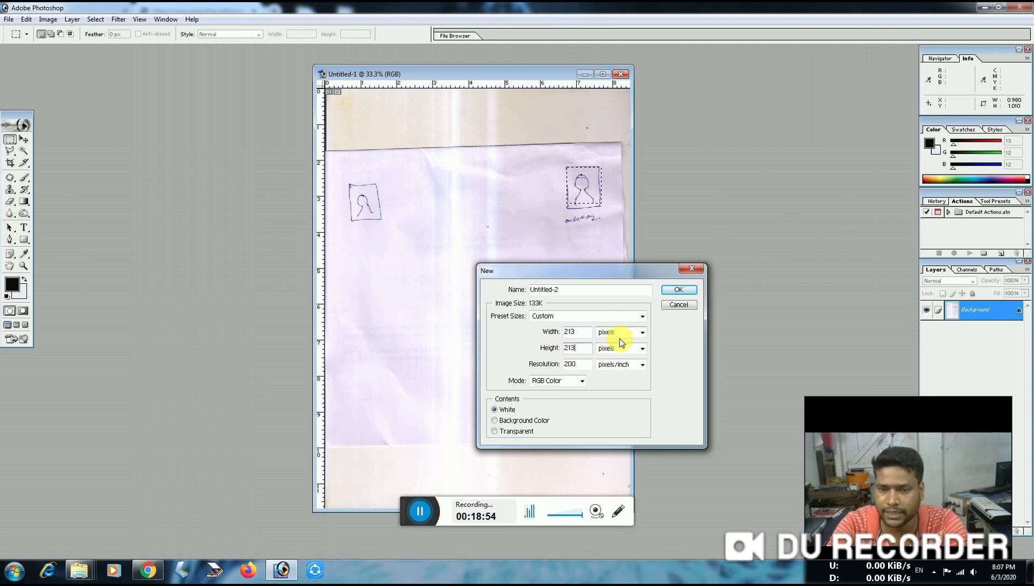
key("Tab")
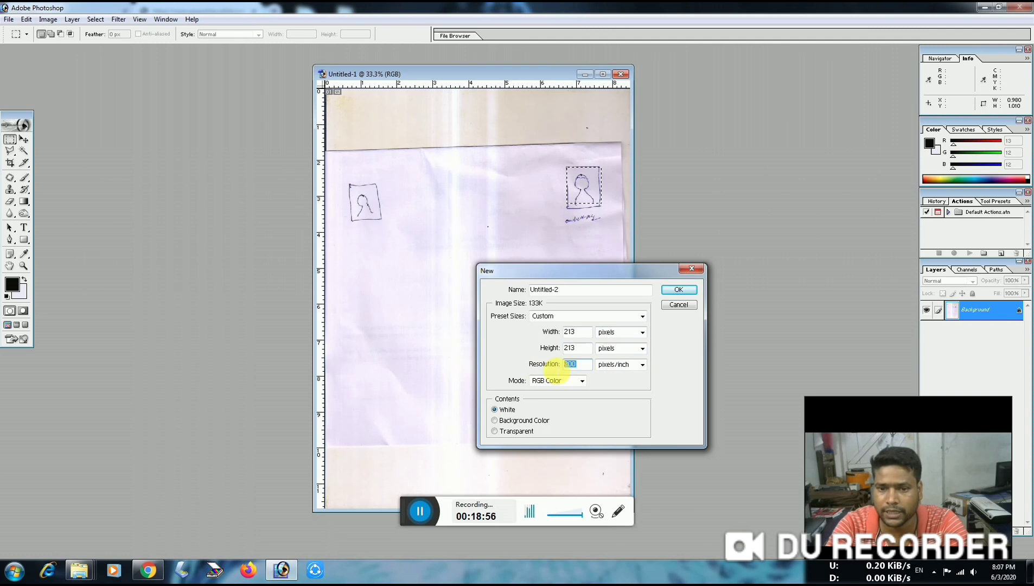
type("300")
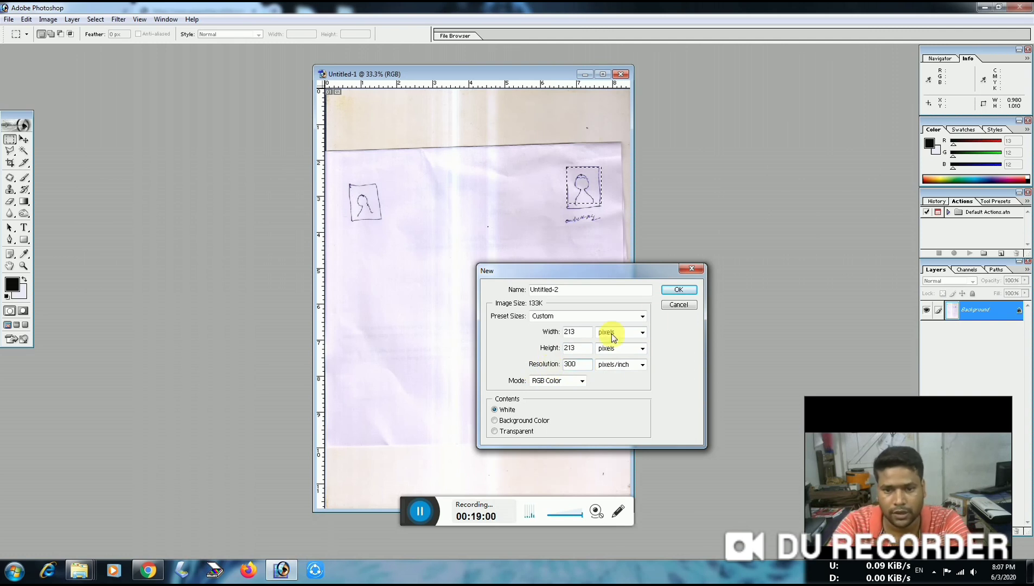
left_click(676, 292)
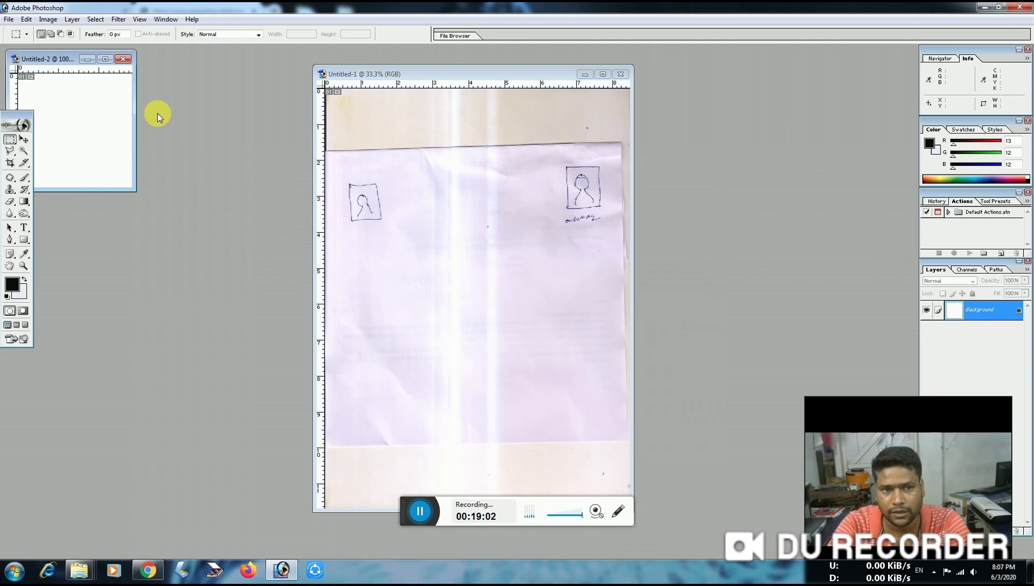
Paste the copied photo into the new blank image and enlarge its window around the canvas
left_click_drag(57, 61, 145, 119)
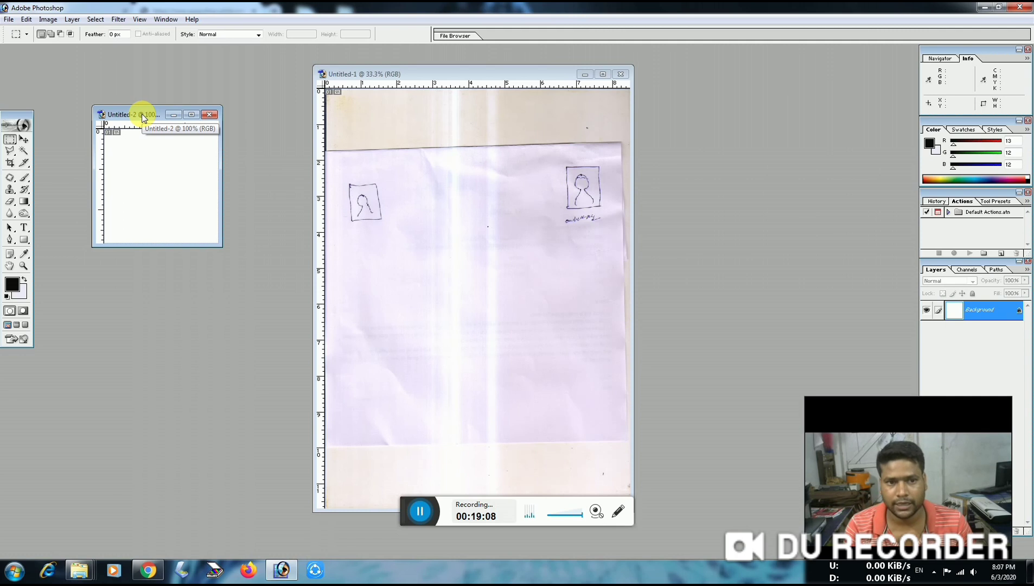
key("ctrl+v")
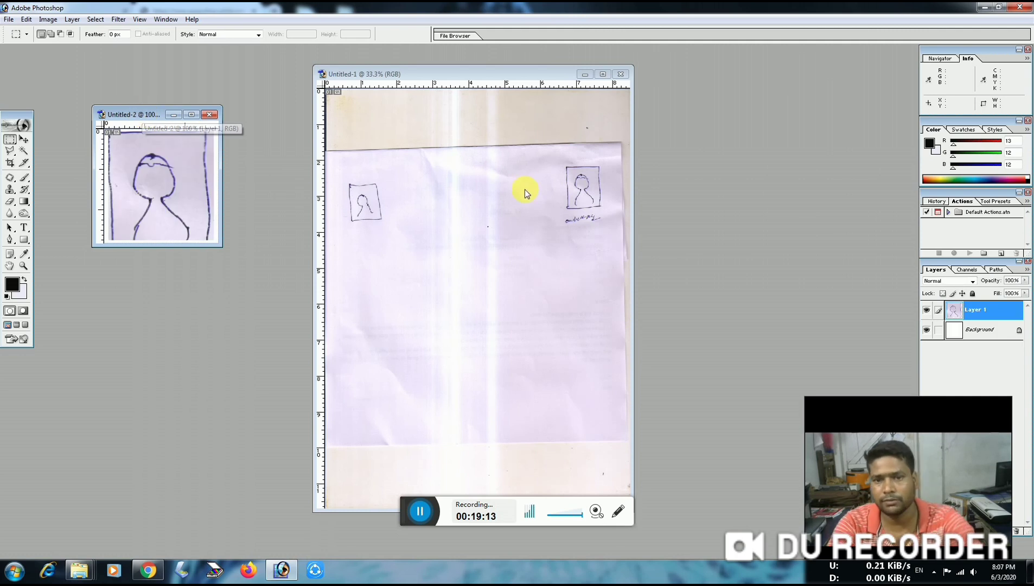
left_click_drag(218, 245, 310, 374)
Stretch the pasted photo layer to all four canvas edges, 108.7% wide and 105.4% high, and apply the transform
left_click(24, 142)
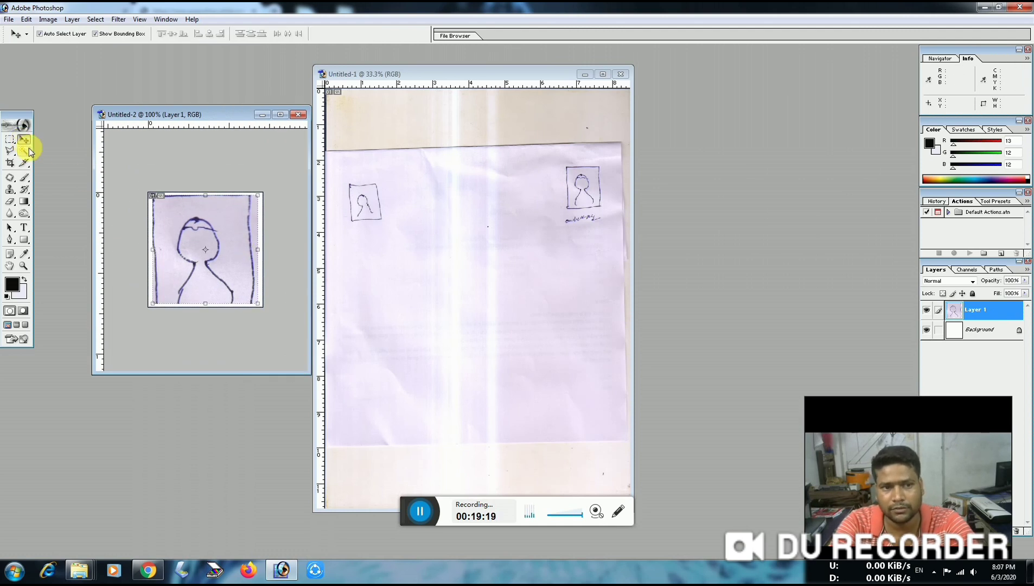
left_click_drag(264, 255, 267, 251)
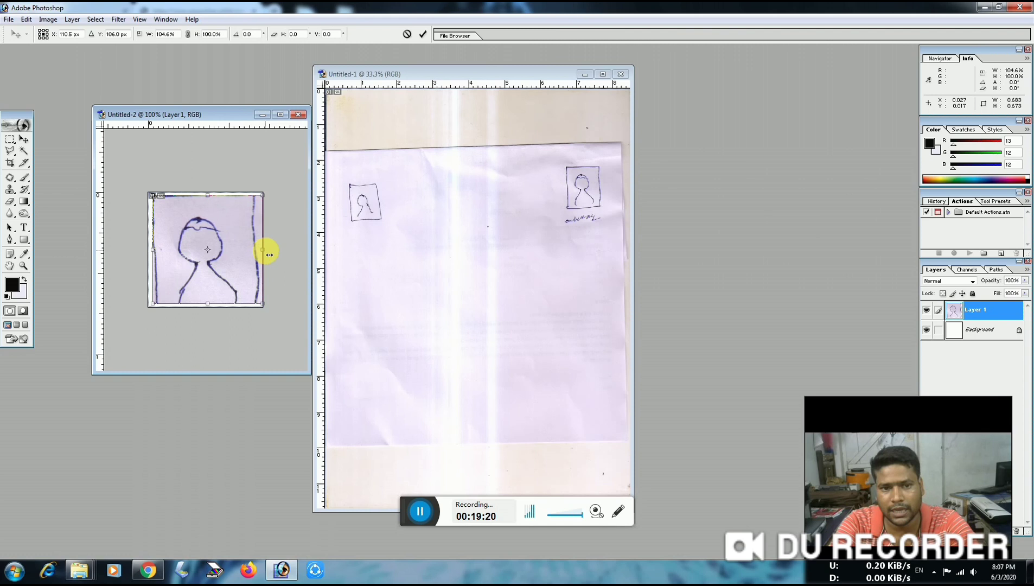
left_click_drag(212, 200, 208, 192)
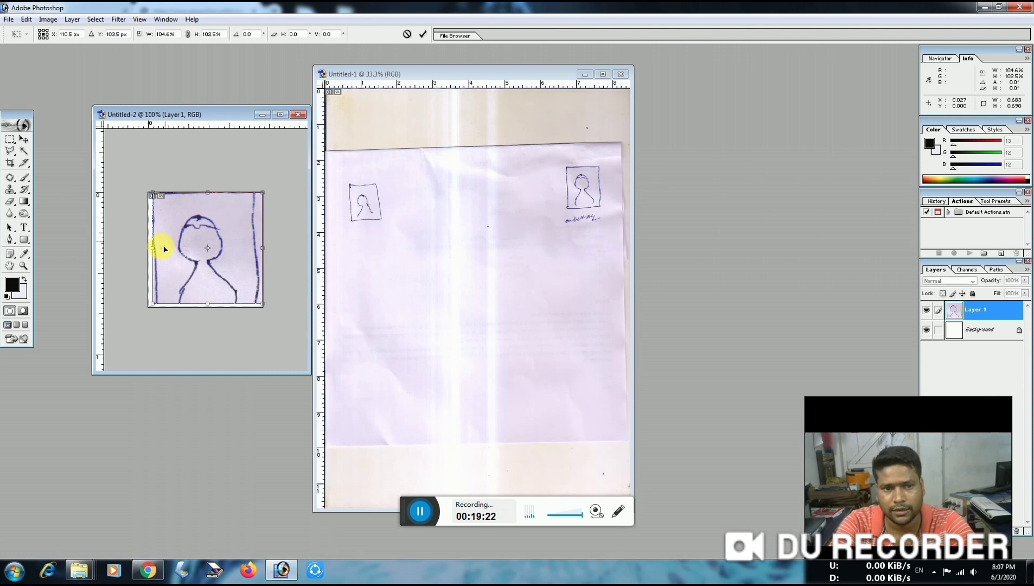
left_click_drag(151, 249, 150, 254)
left_click_drag(206, 305, 206, 307)
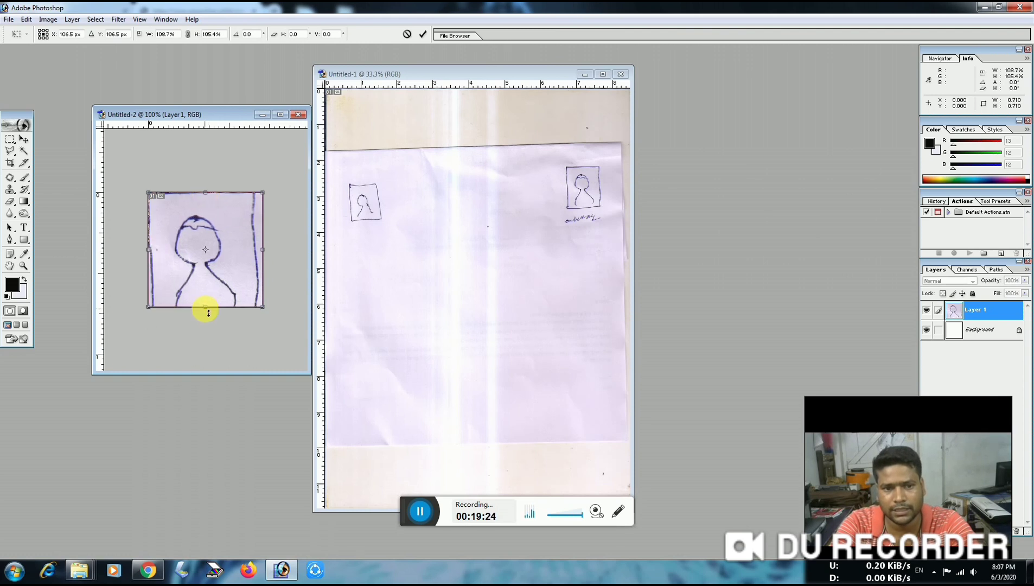
left_click(423, 35)
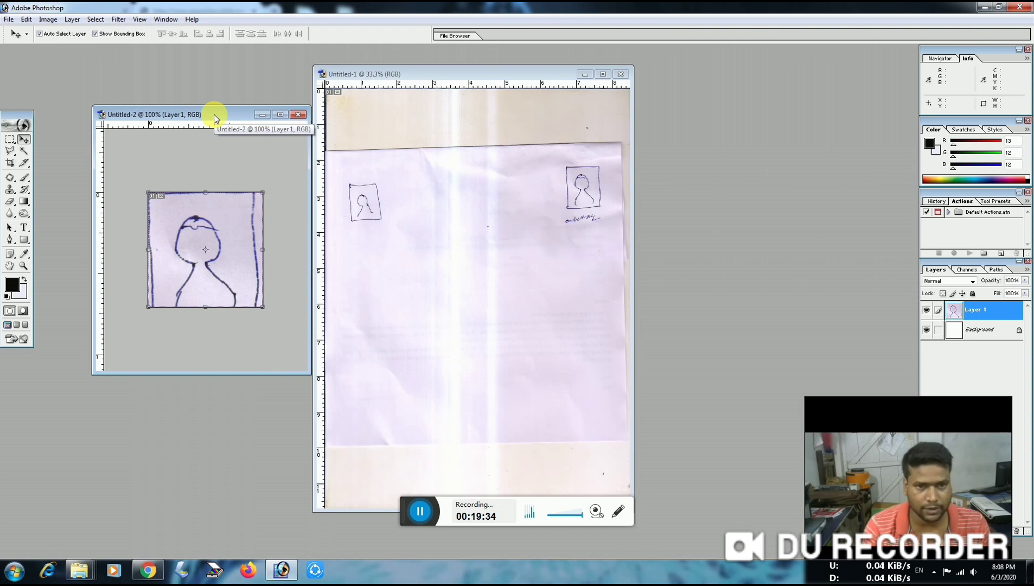
Start saving the resized photo and choose the ADB folder on the Desktop as its destination
key("ctrl+s")
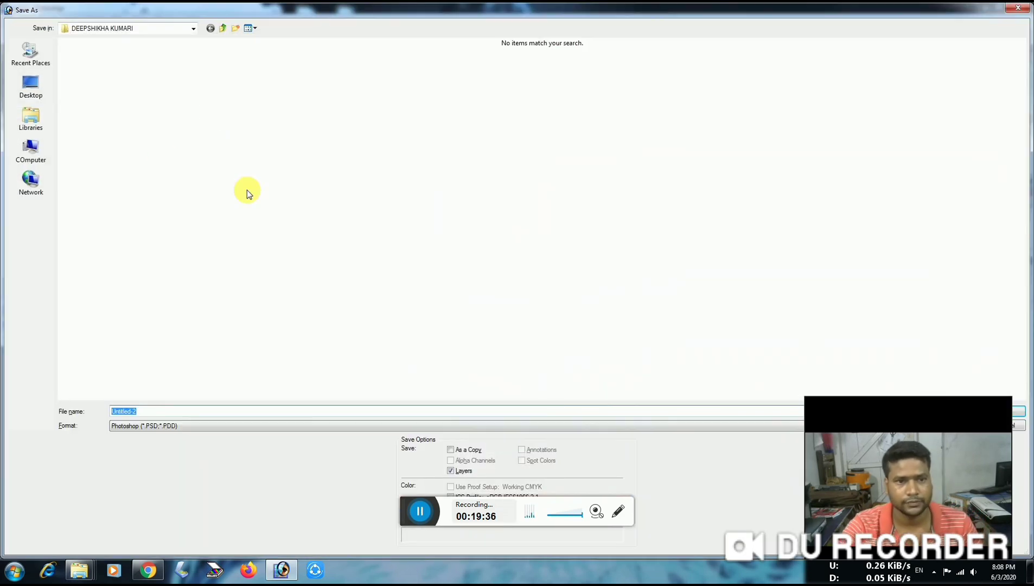
left_click(48, 93)
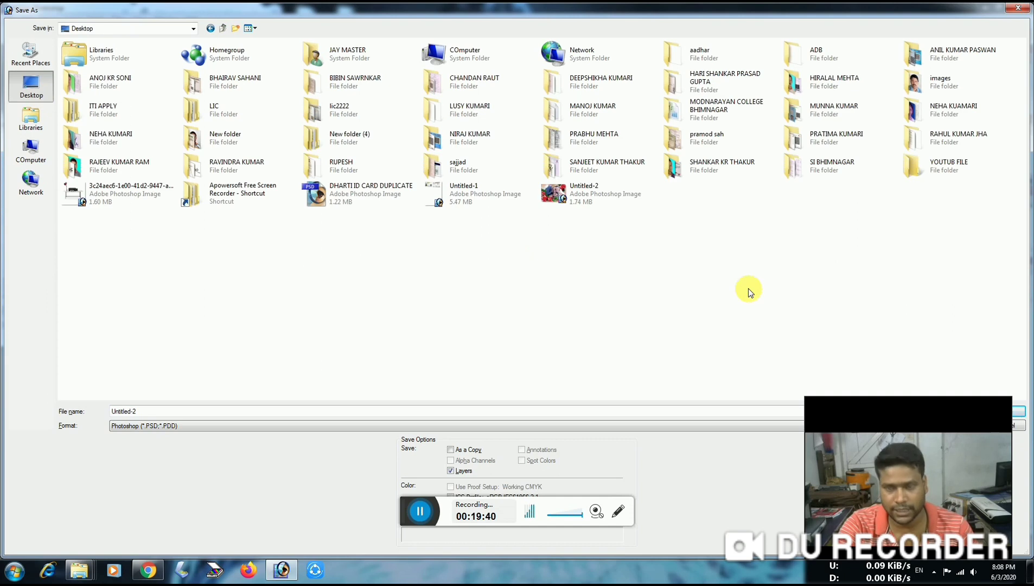
double_click(811, 52)
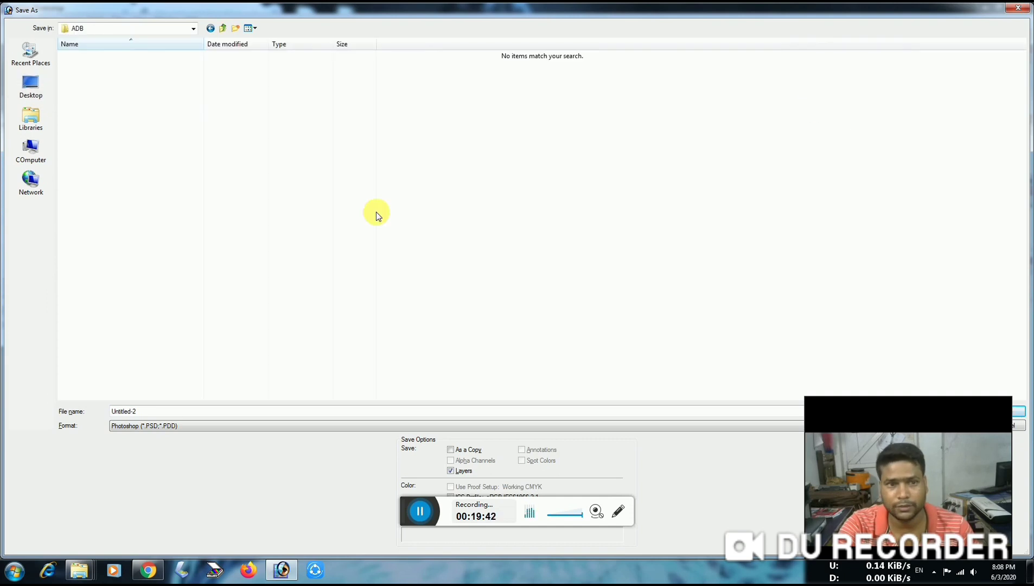
Name the photo file PIC, choose the JPEG format, and save it in the ADB folder
left_click(153, 427)
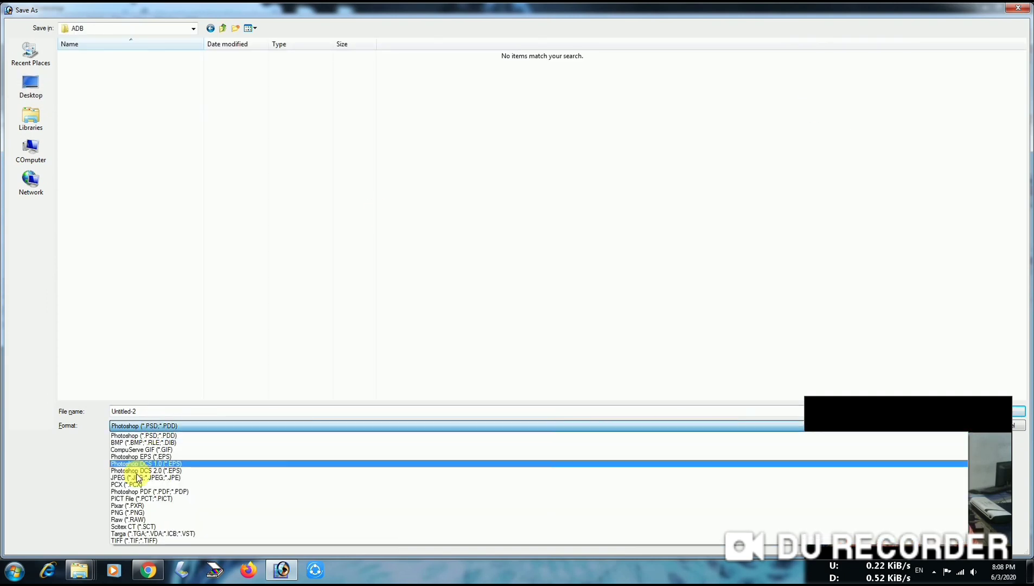
left_click(138, 435)
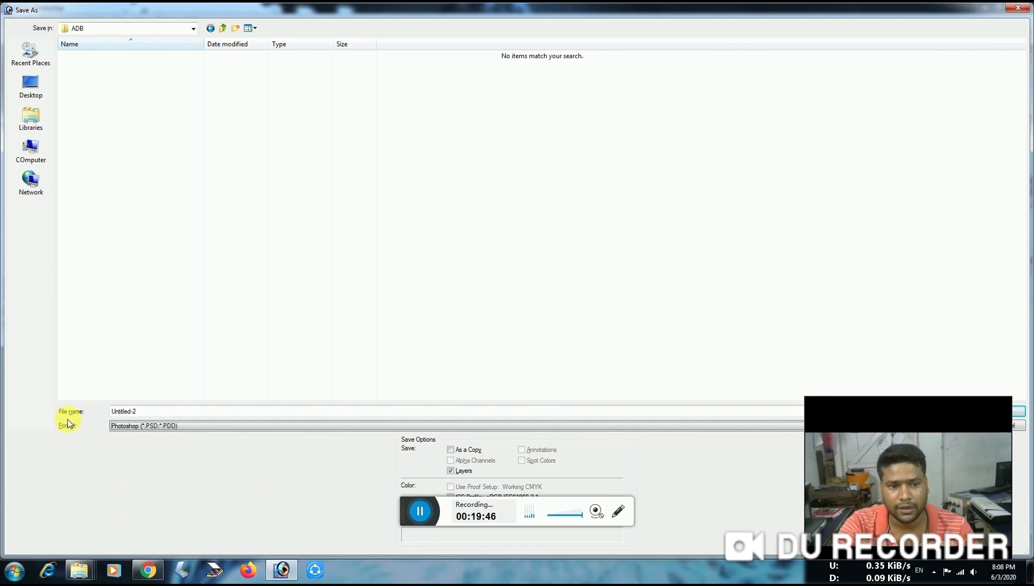
double_click(151, 412)
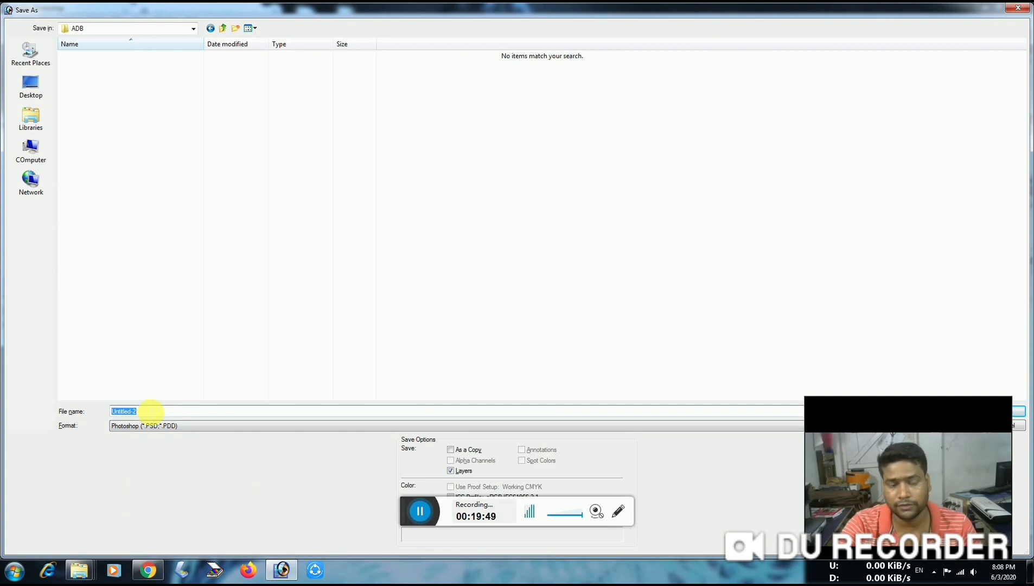
type("PIC")
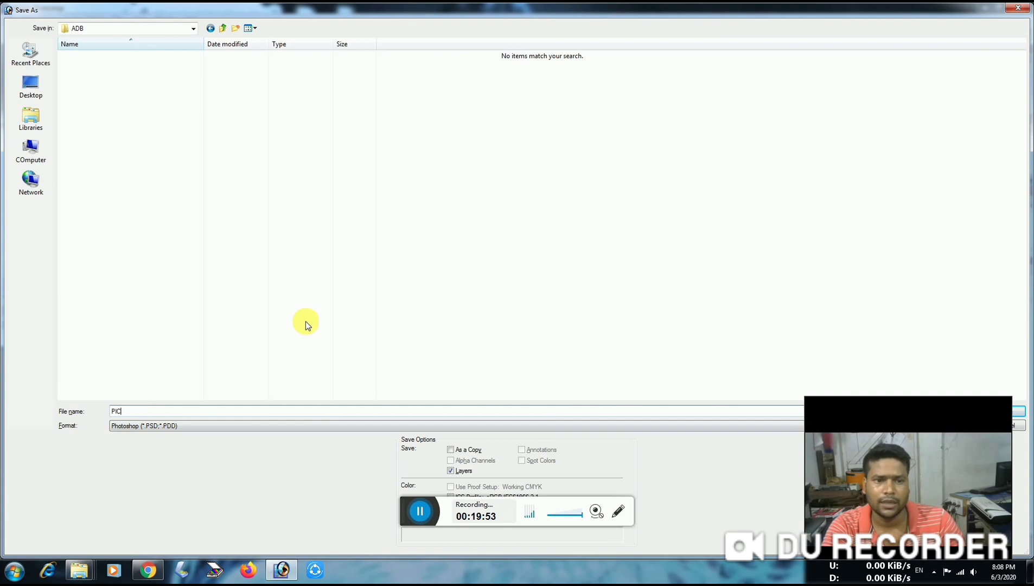
left_click(126, 426)
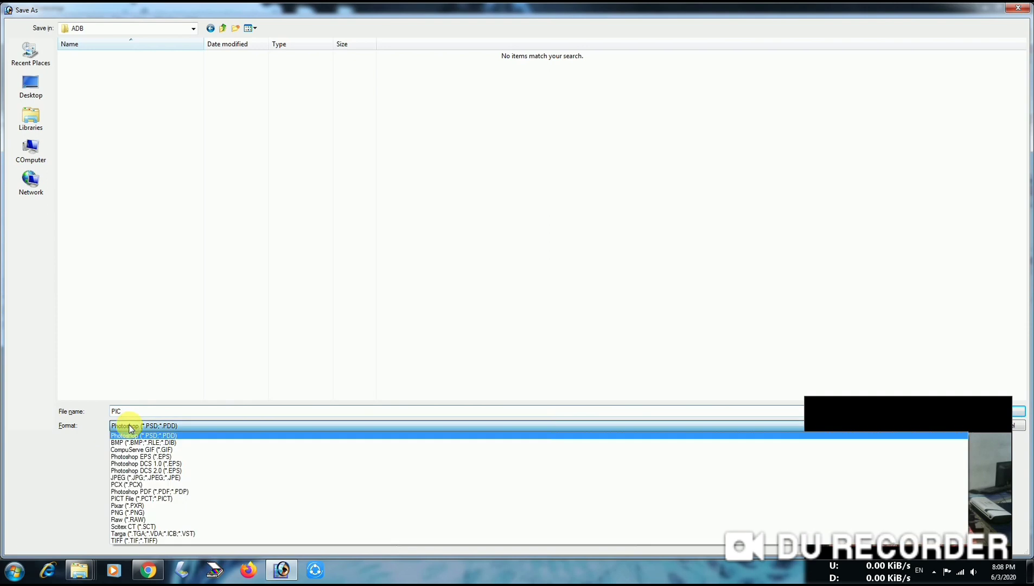
left_click(121, 478)
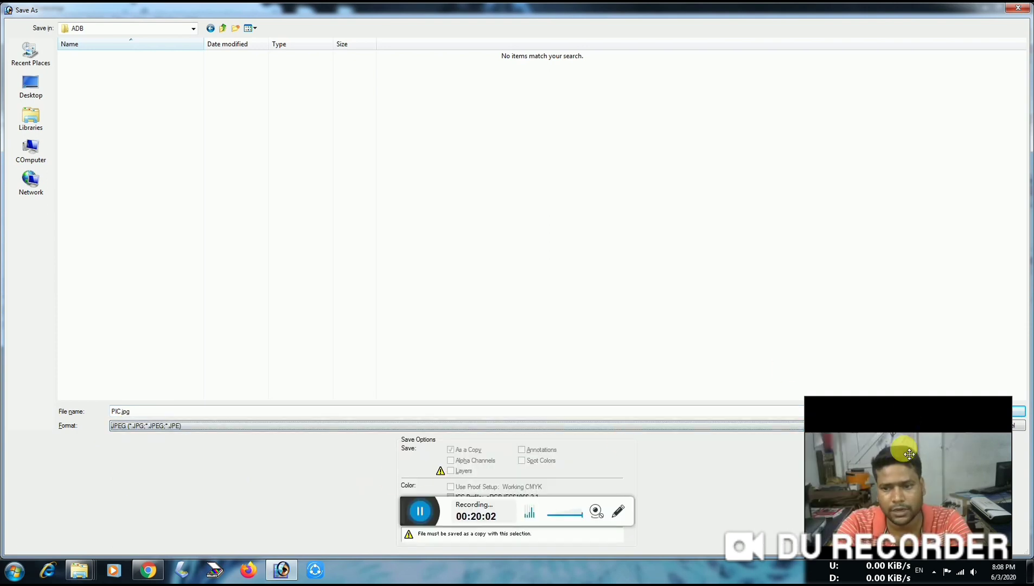
left_click_drag(881, 437, 107, 489)
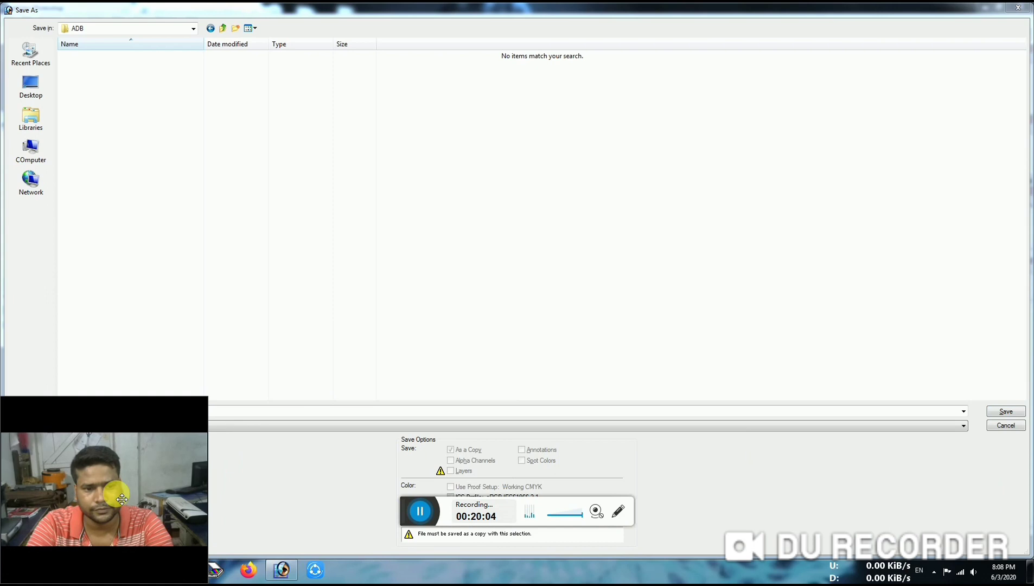
left_click(1001, 414)
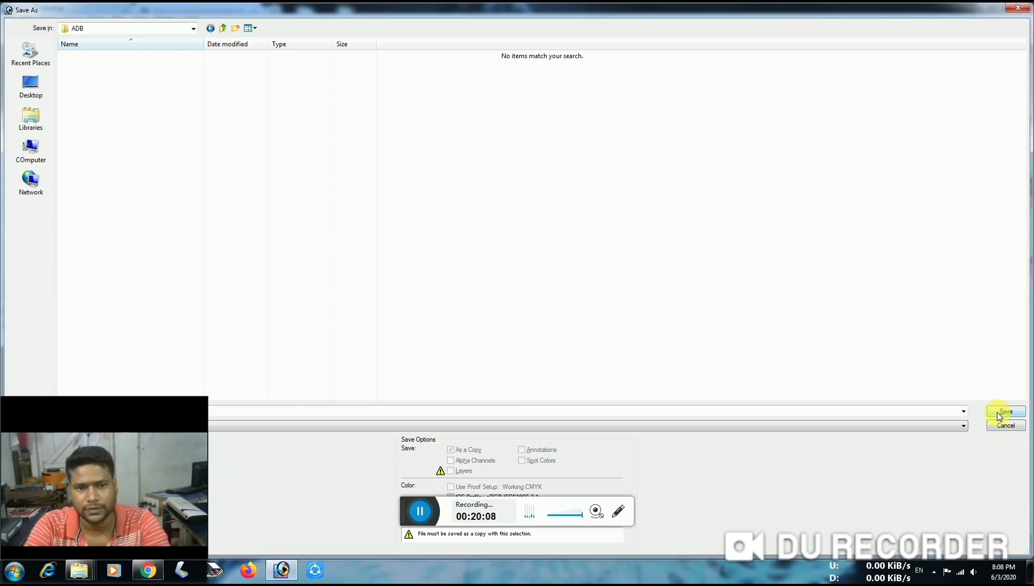
left_click(1005, 412)
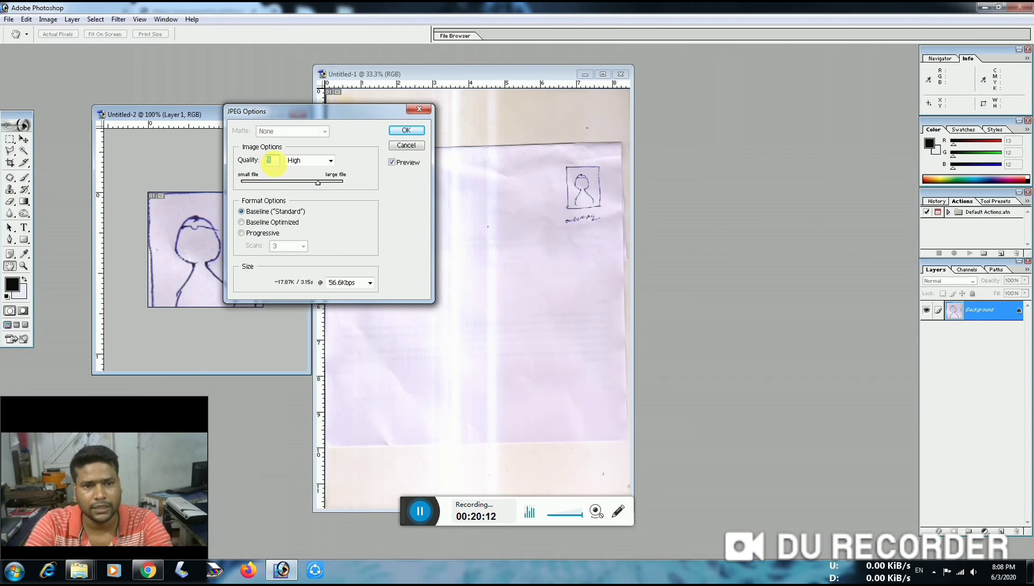
Set the JPEG quality to 7 (Medium) with the Baseline ("Standard") format and accept the options
type("9")
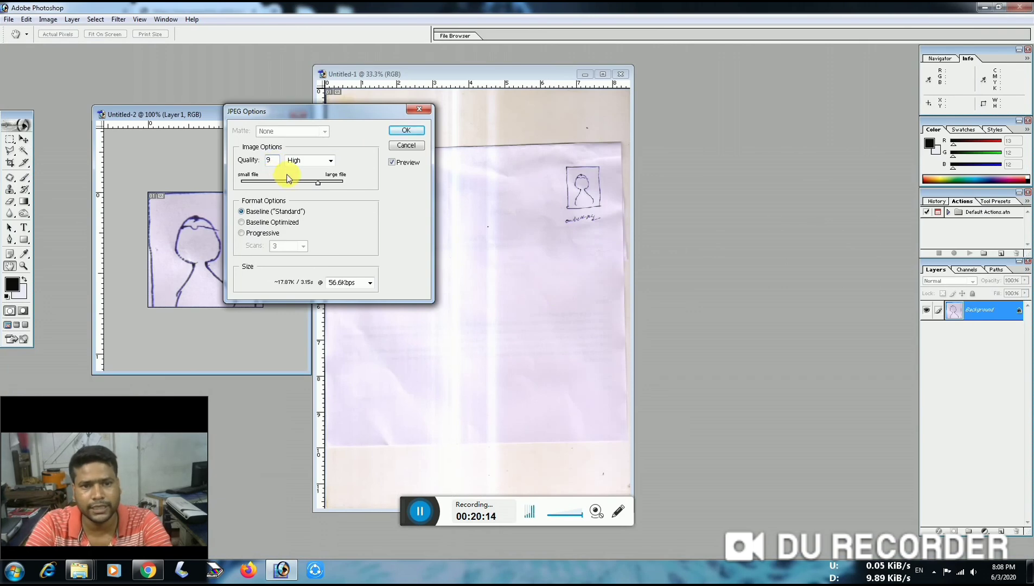
left_click_drag(317, 185, 304, 185)
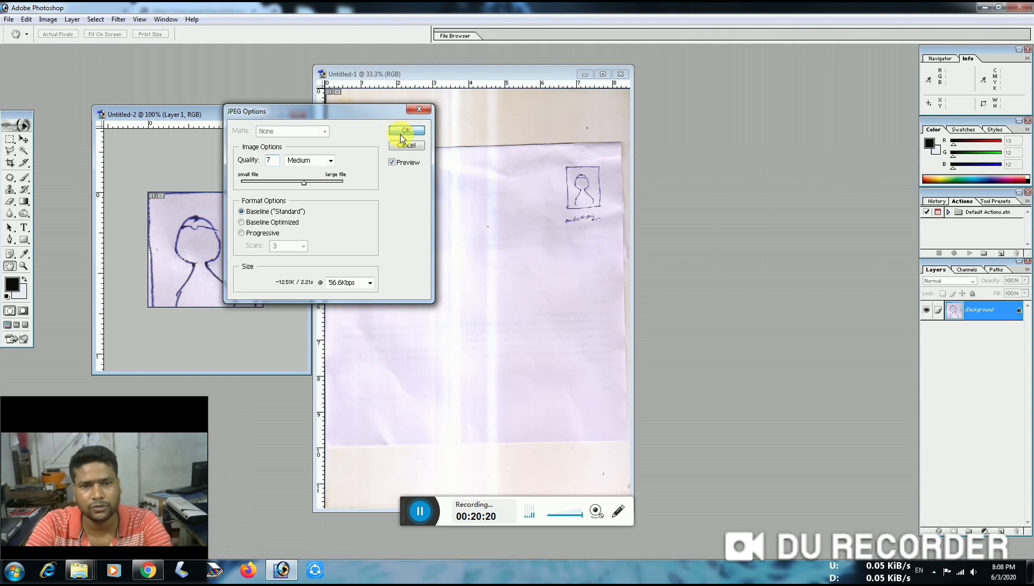
left_click(401, 135)
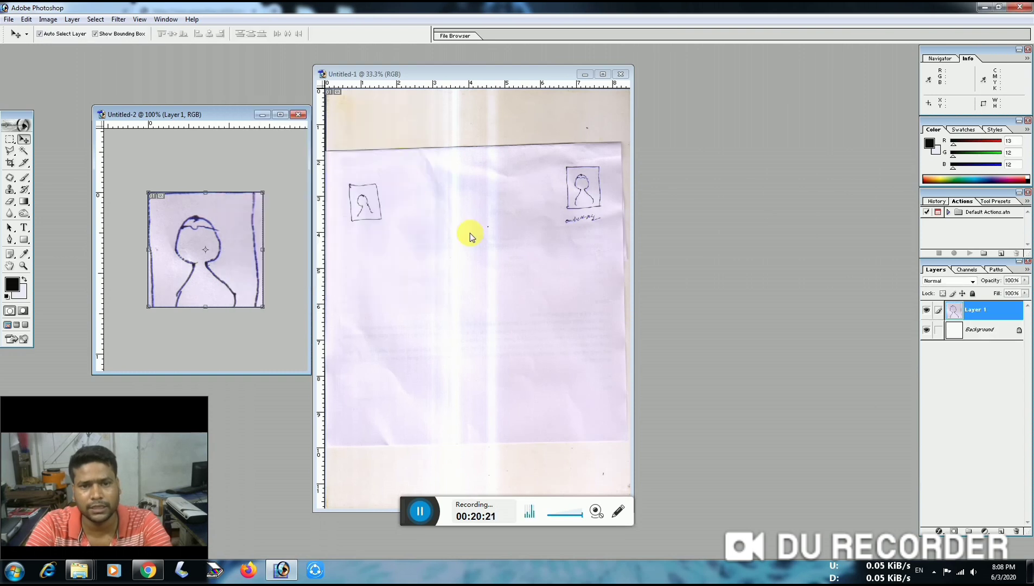
Switch to the scanned page and clear the selection around the photo with the Rectangular Marquee tool
left_click(471, 233)
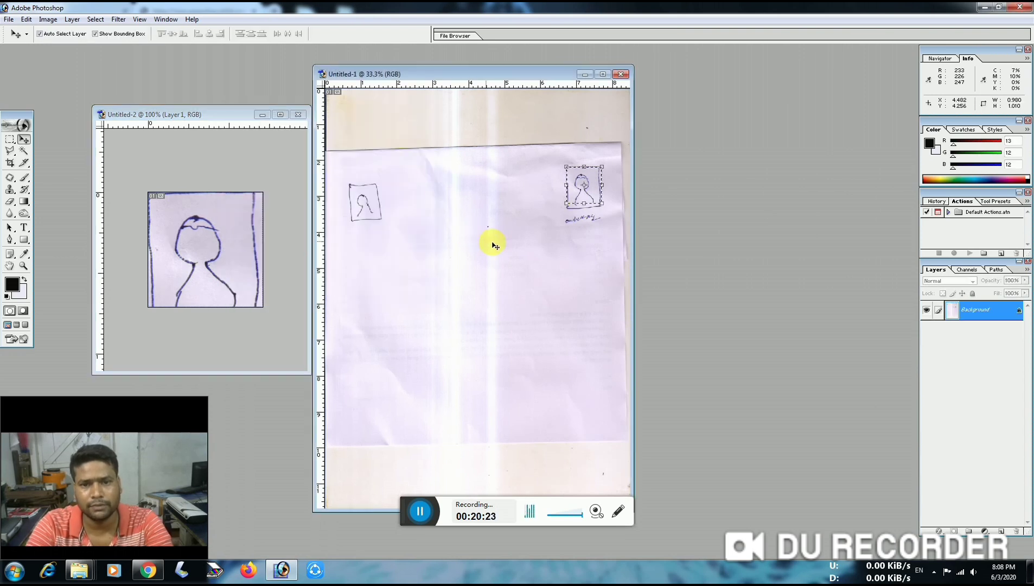
left_click(17, 141)
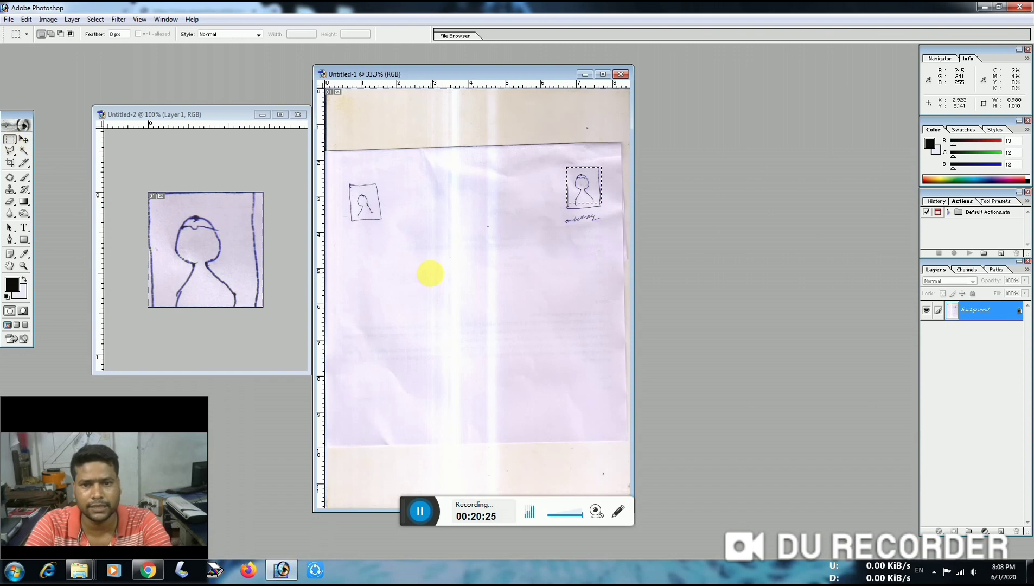
left_click(24, 137)
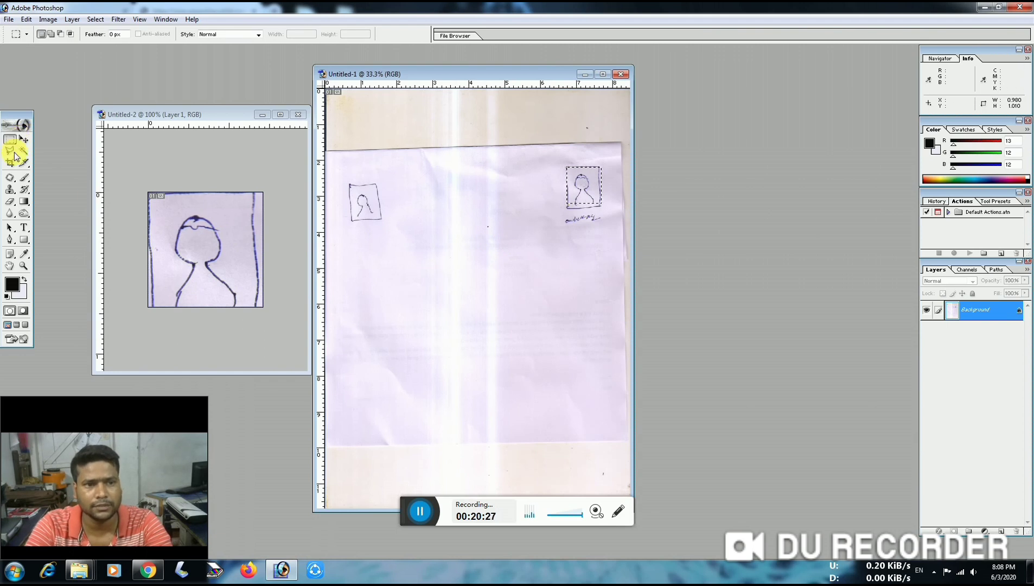
left_click(503, 252)
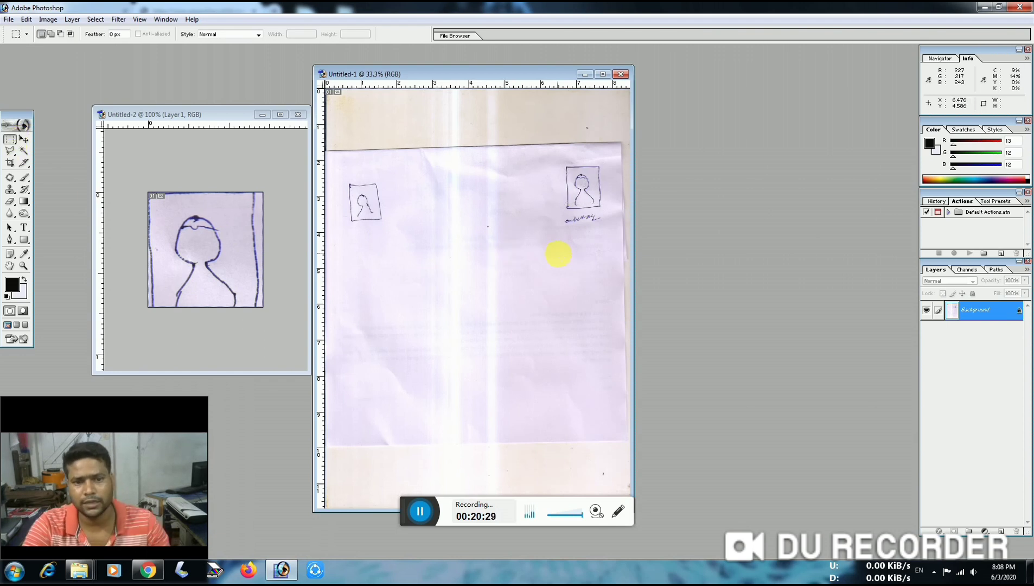
Select the signature below the photo on the scanned page with a marquee about 1.2 by 0.33 inches, and copy it
key("ctrl+alt+0")
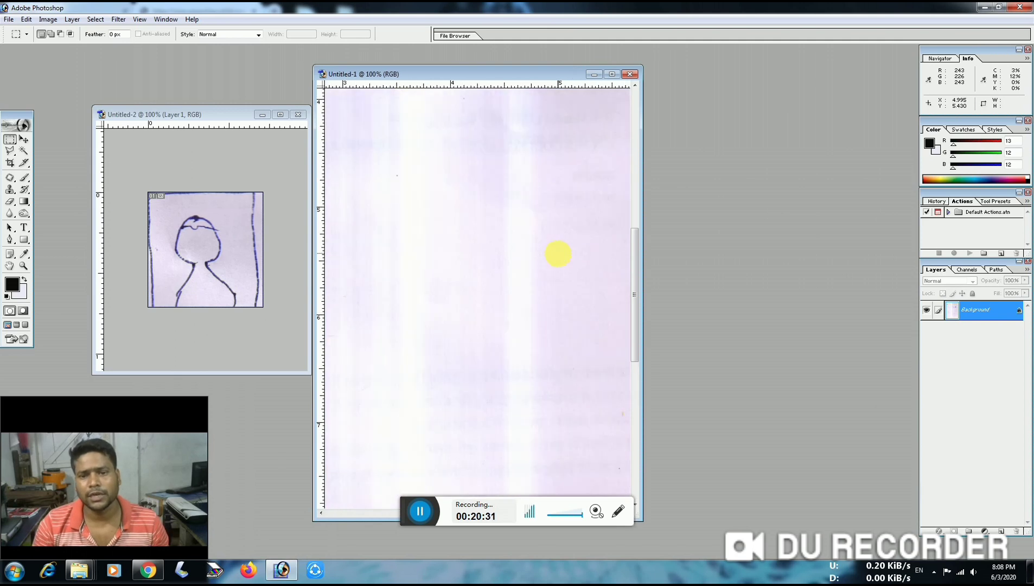
left_click(637, 385)
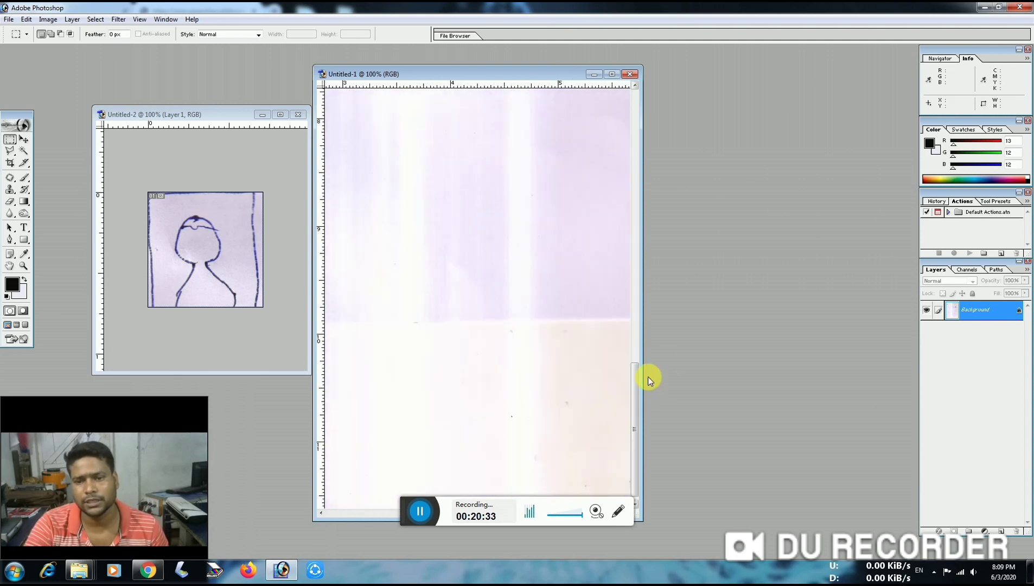
left_click_drag(647, 373, 861, 376)
scroll(762, 415, "up", 5)
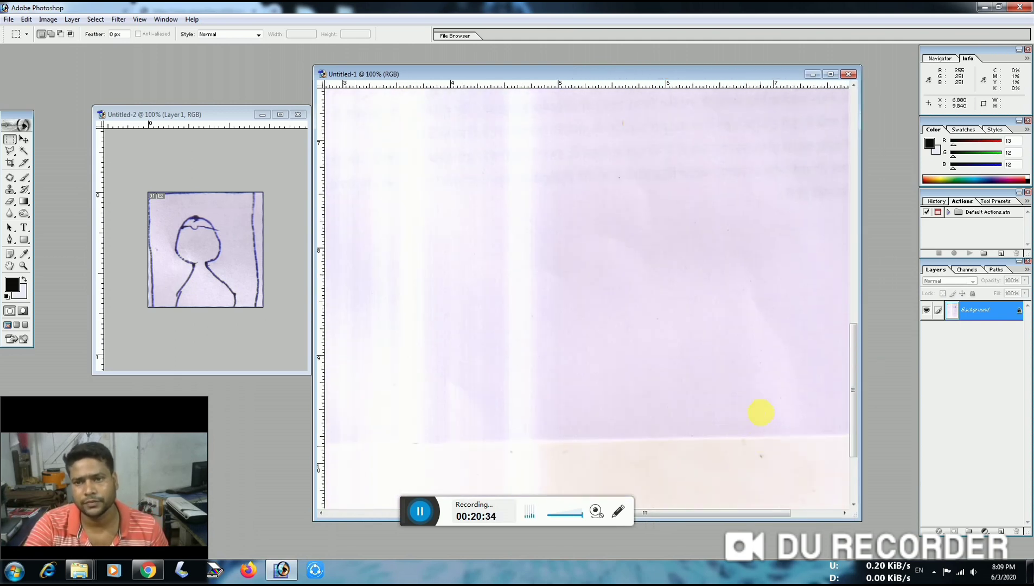
left_click_drag(672, 513, 735, 504)
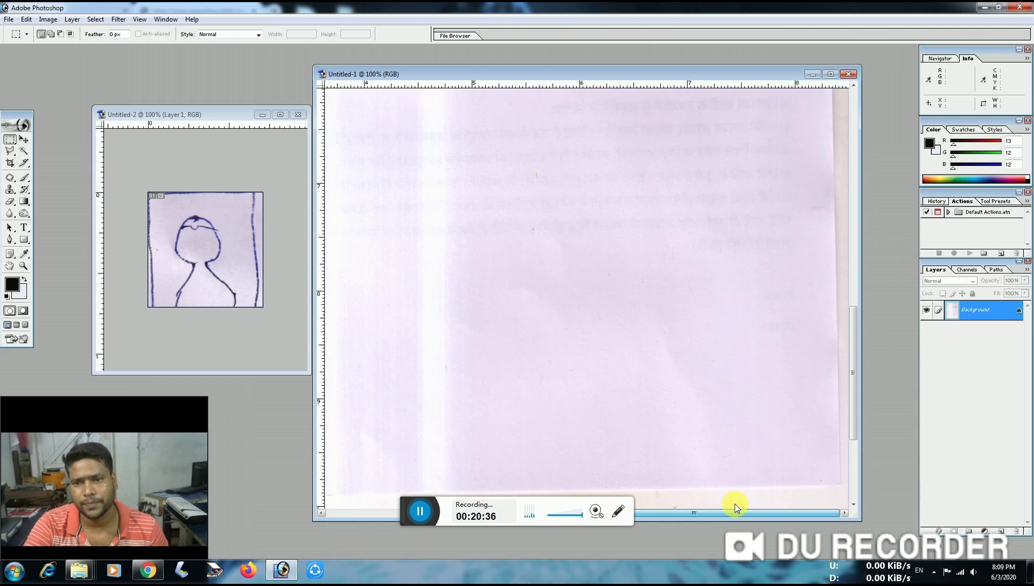
scroll(728, 399, "up", 3)
scroll(727, 398, "up", 9)
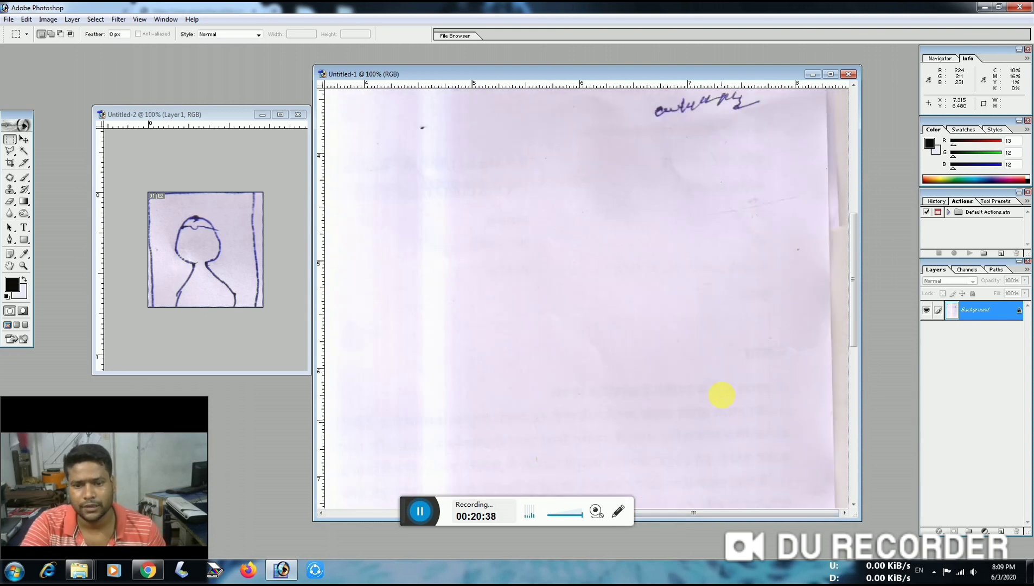
scroll(689, 391, "up", 3)
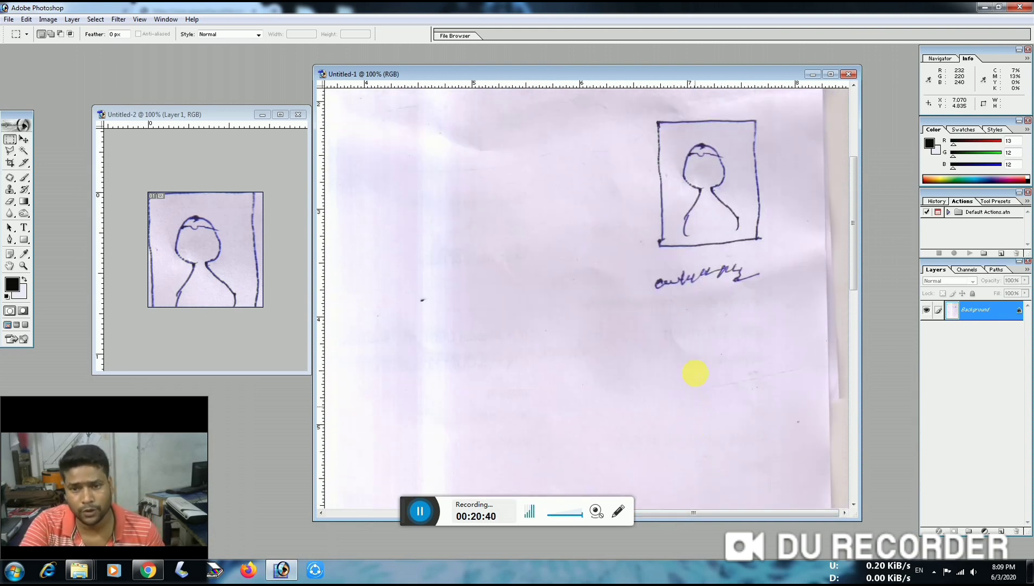
mouse_move(645, 295)
left_mouse_down()
mouse_move(692, 328)
mouse_move(774, 330)
left_mouse_up()
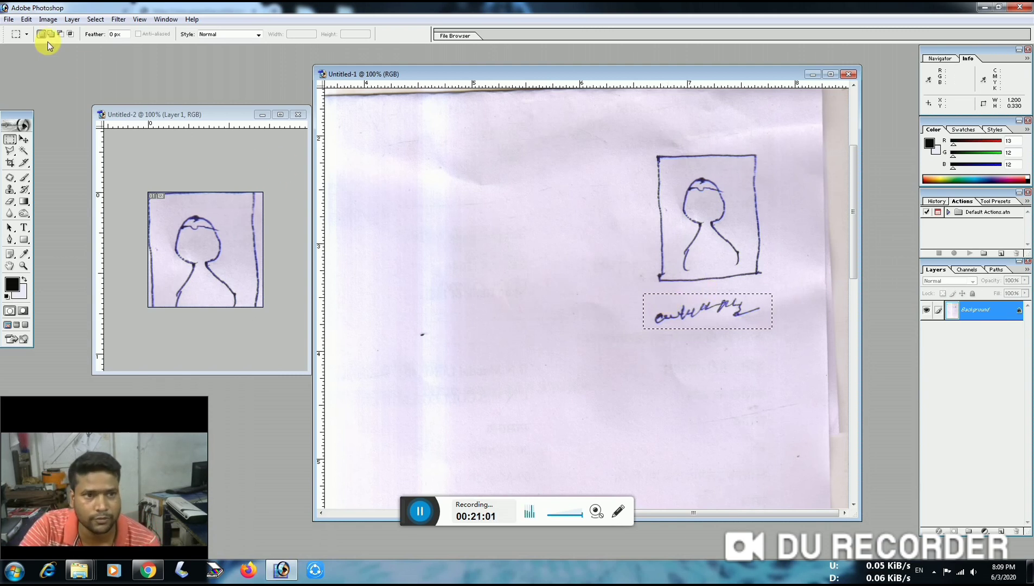
Create a new white RGB image of 240 x 66 pixels with the resolution set to 600 pixels/inch
left_click(8, 20)
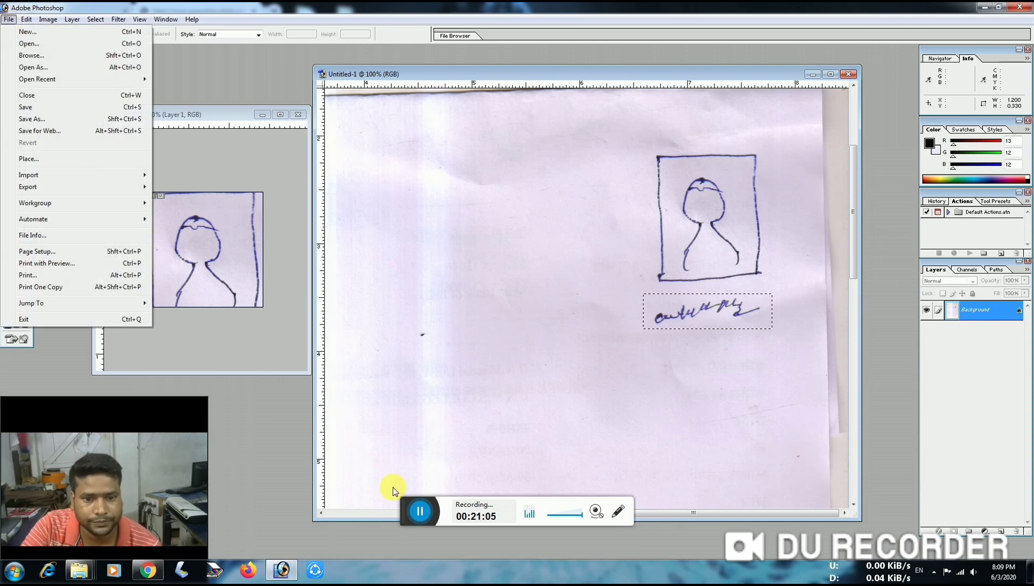
left_click(420, 511)
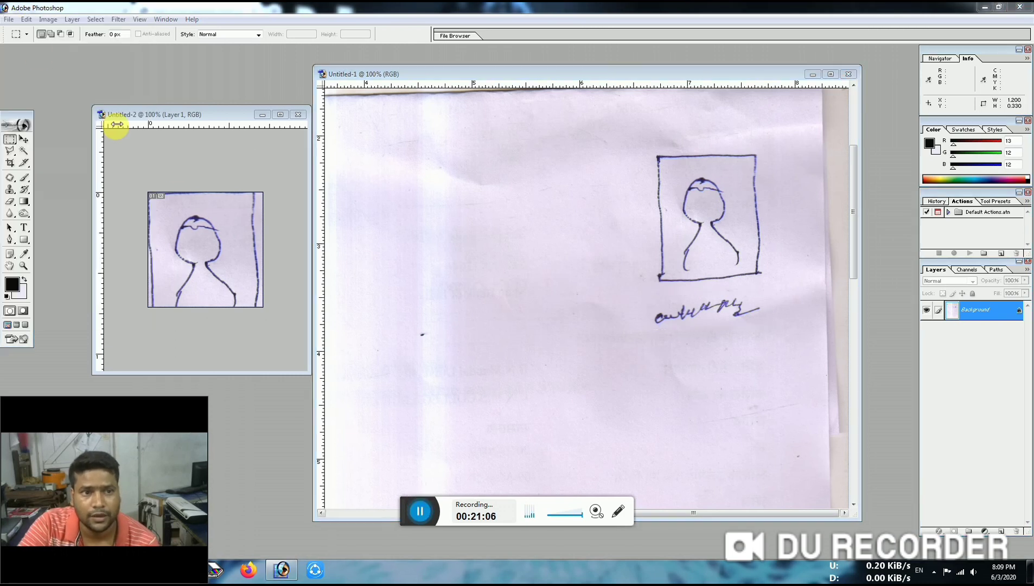
left_click(7, 20)
left_click(22, 32)
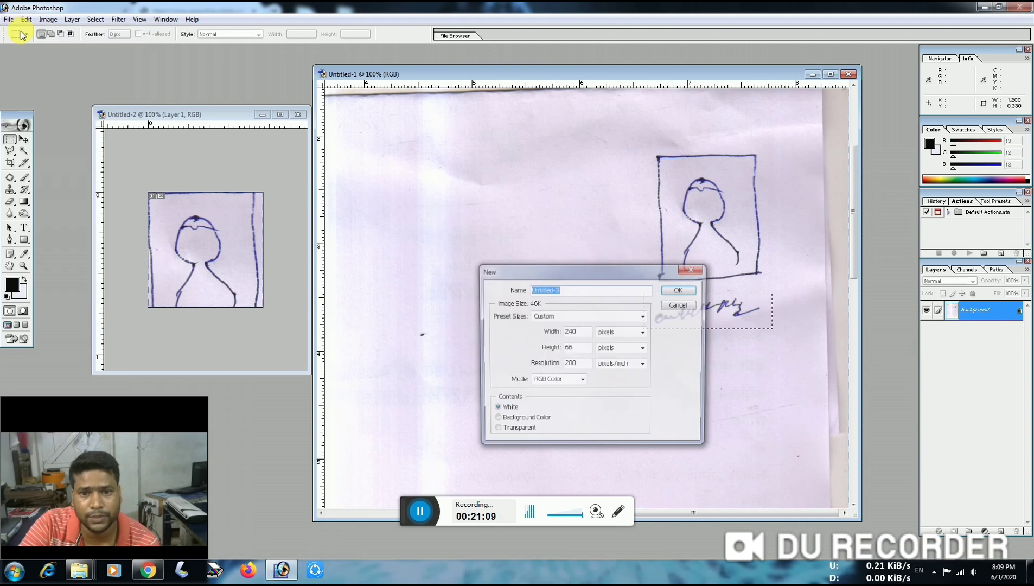
left_click_drag(497, 224, 411, 131)
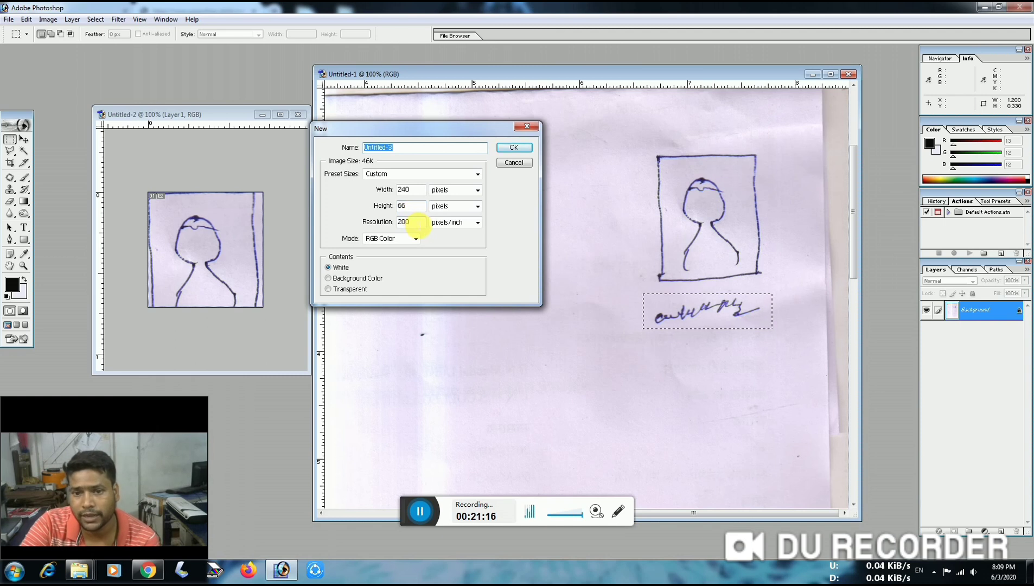
double_click(406, 222)
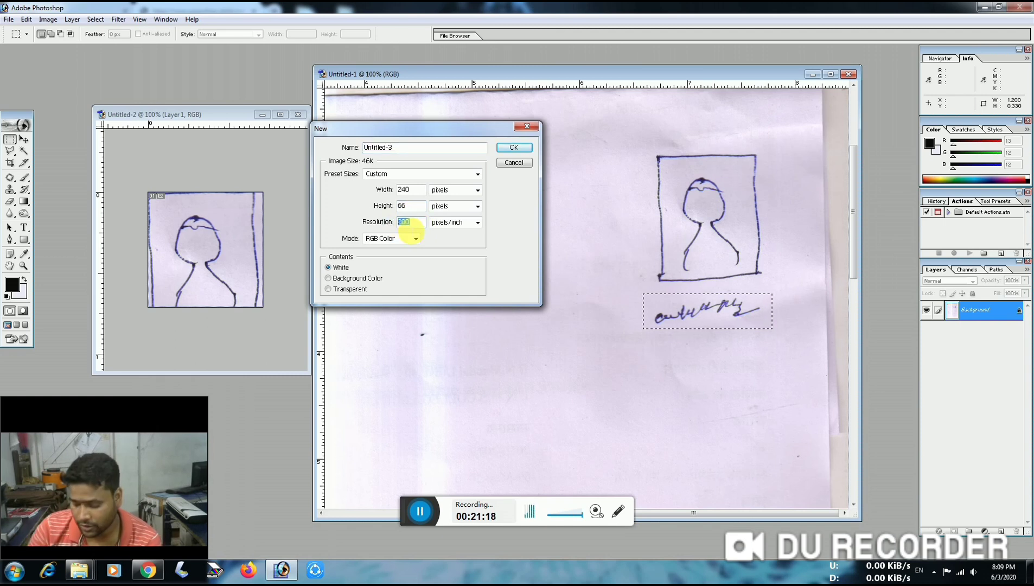
type("600")
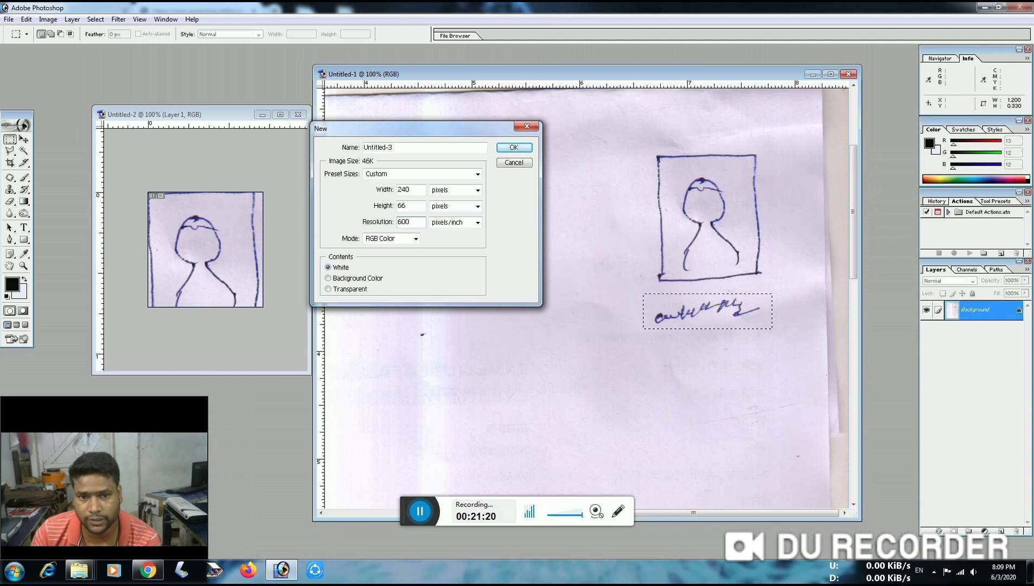
left_click(519, 147)
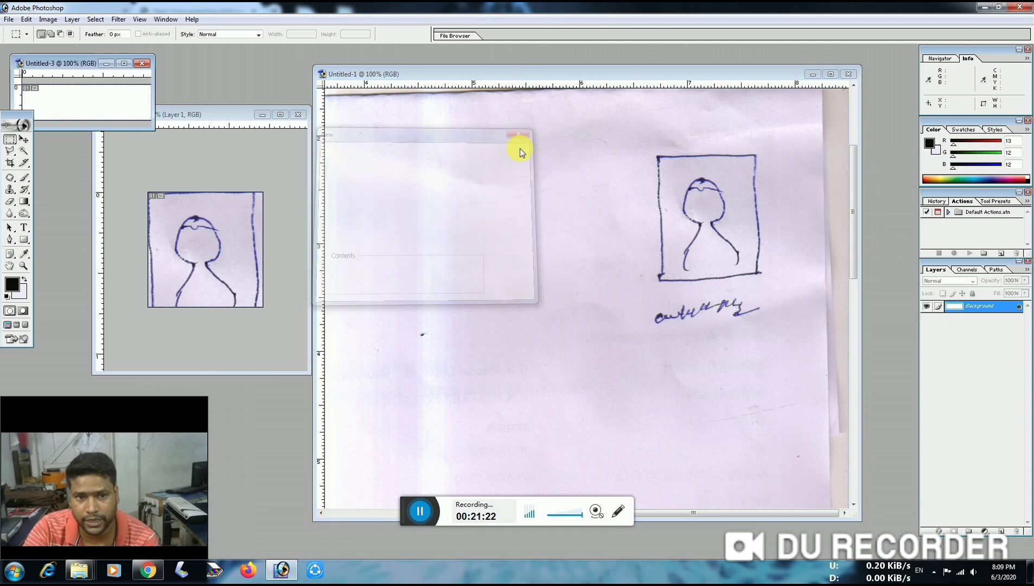
Move the new blank image's window over the scan and paste the copied signature into it
left_click_drag(71, 62, 446, 146)
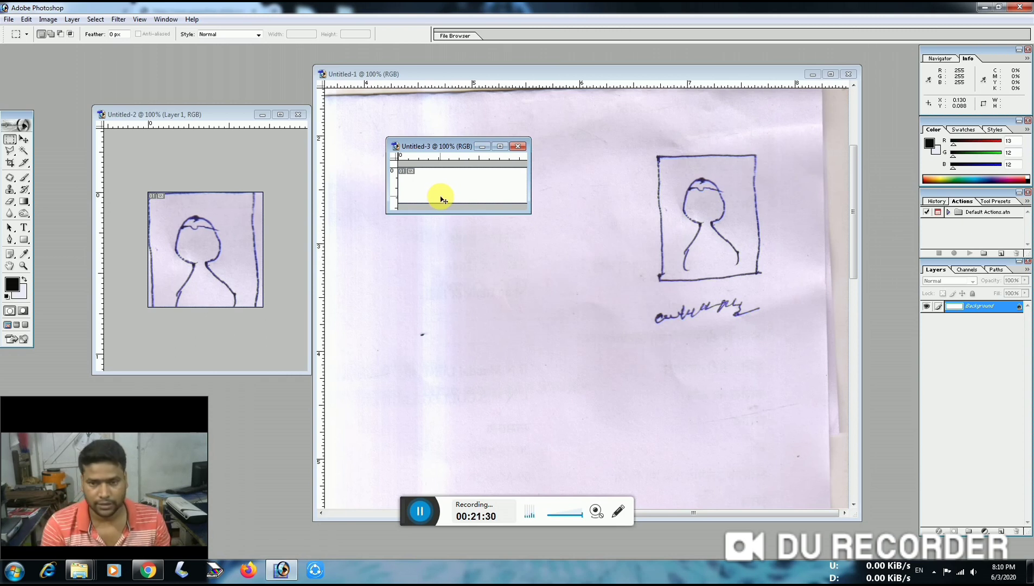
key("ctrl+v")
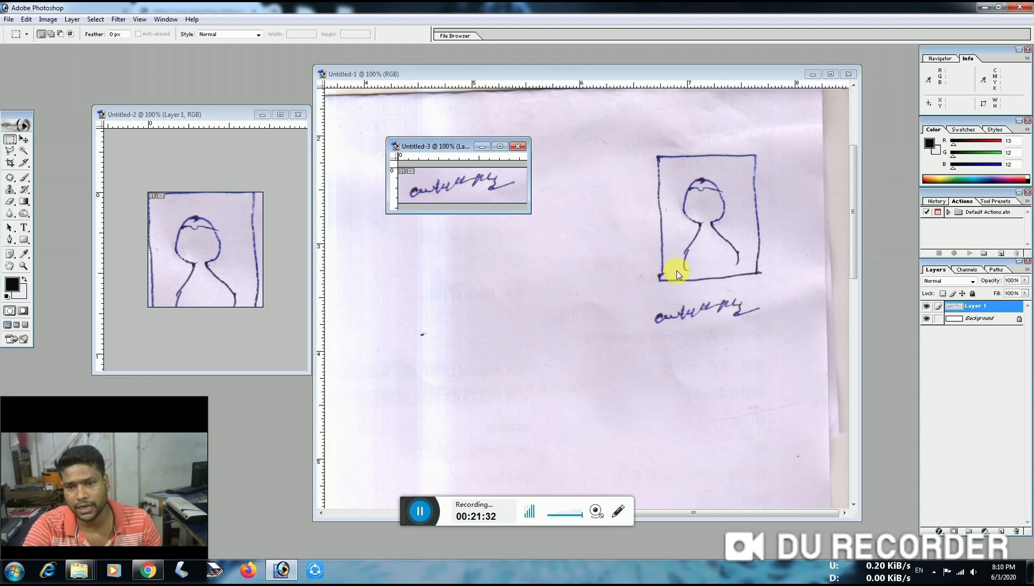
Move the scanned page's window out of the way and bring the signature image's window to the front
left_click(617, 89)
left_click(630, 244)
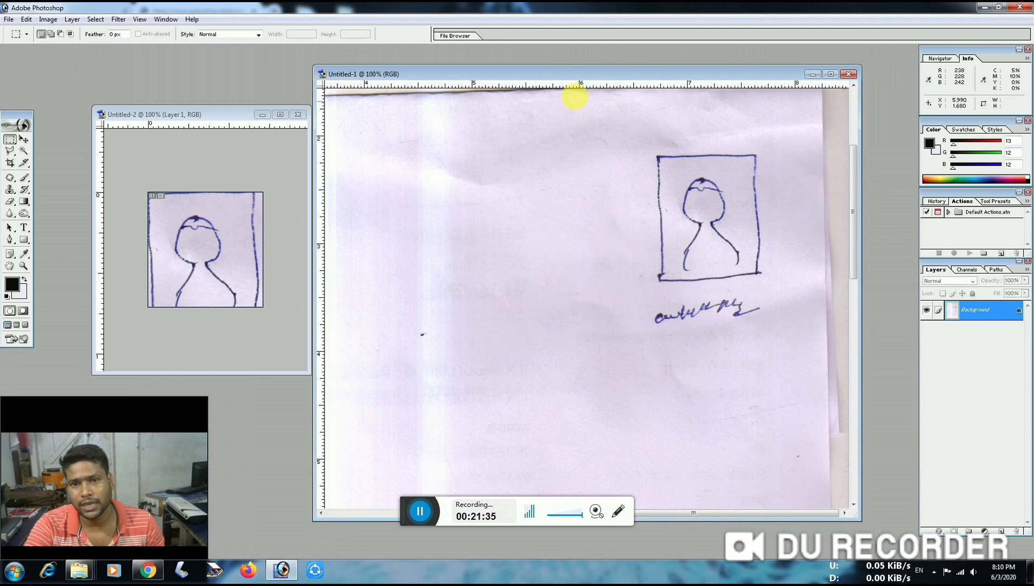
left_click_drag(559, 73, 859, 341)
left_click(428, 147)
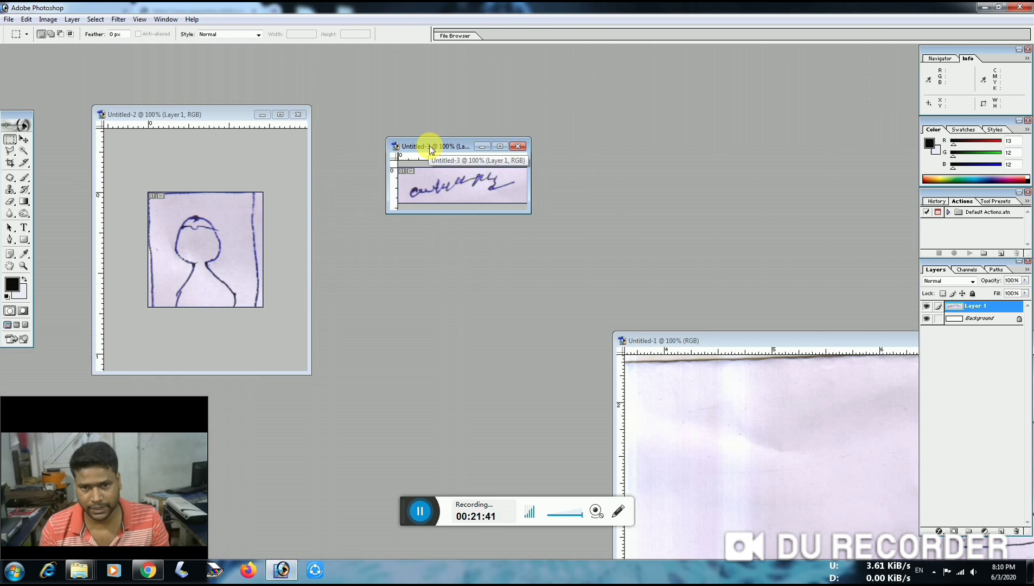
Save the signature image in the ADB folder as a JPEG named SIG, with medium quality 7 and the Baseline (Standard) format
key("ctrl+s")
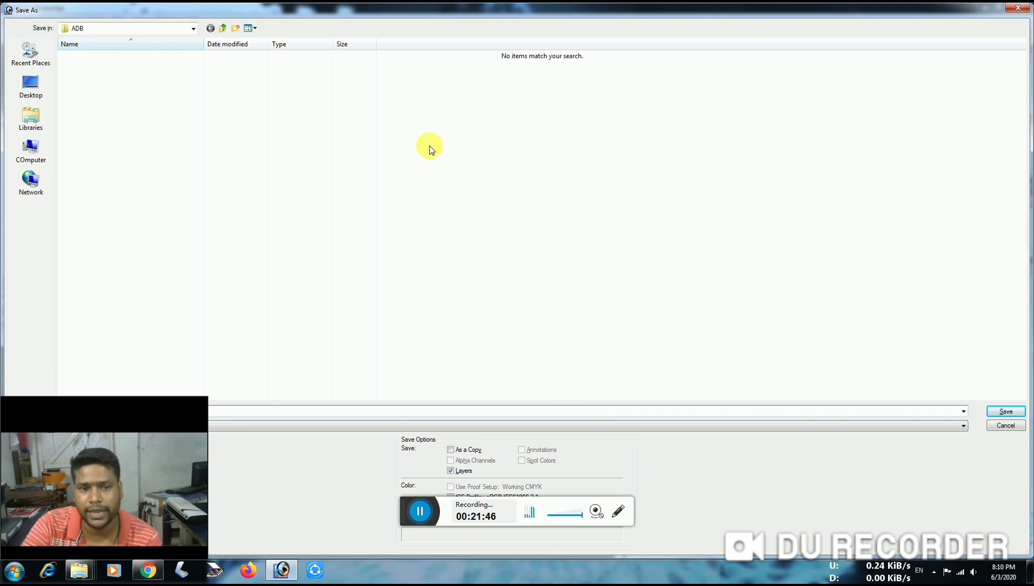
left_click_drag(108, 412, 796, 476)
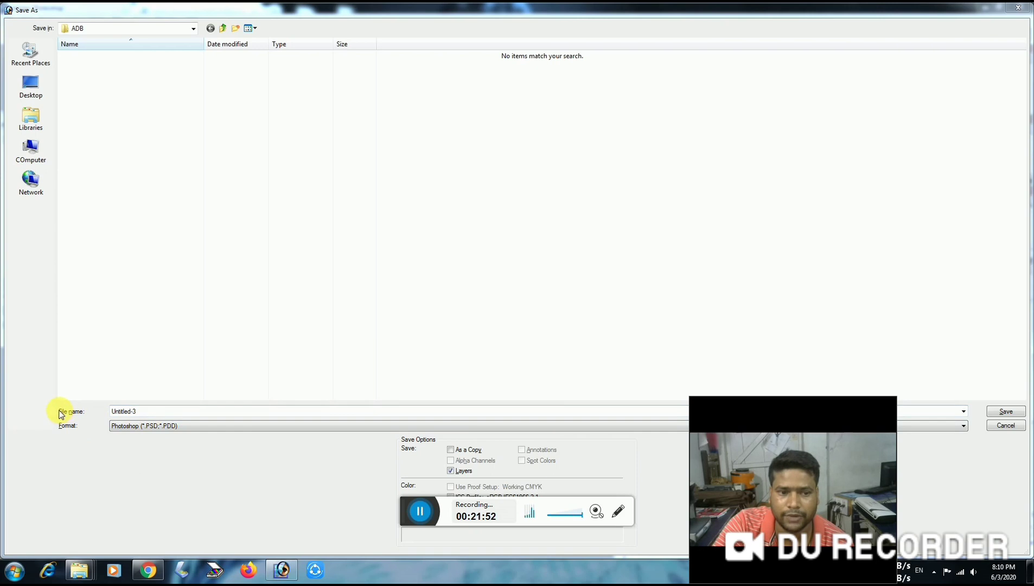
left_click(148, 412)
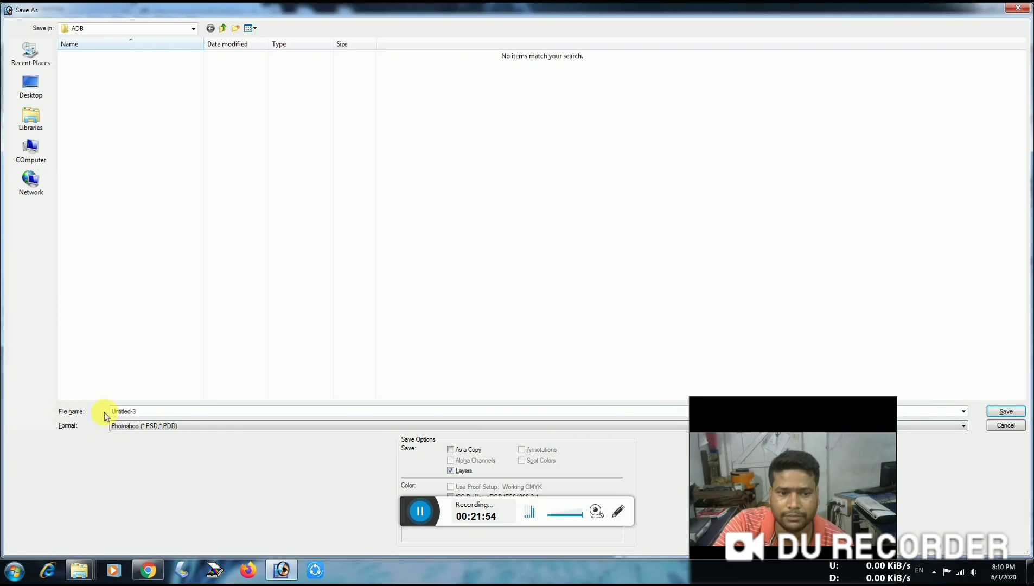
double_click(133, 412)
type("SlG")
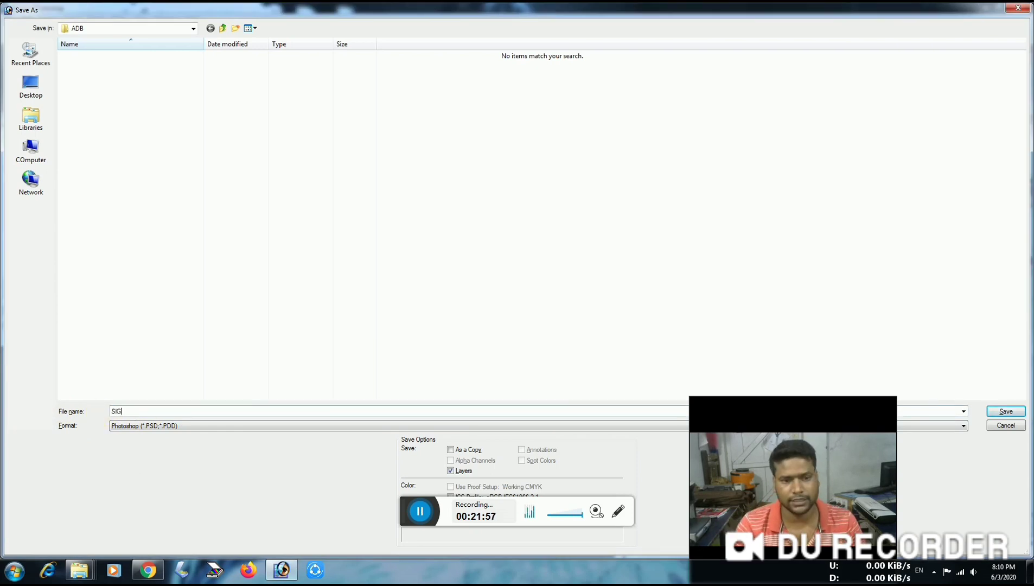
left_click(127, 426)
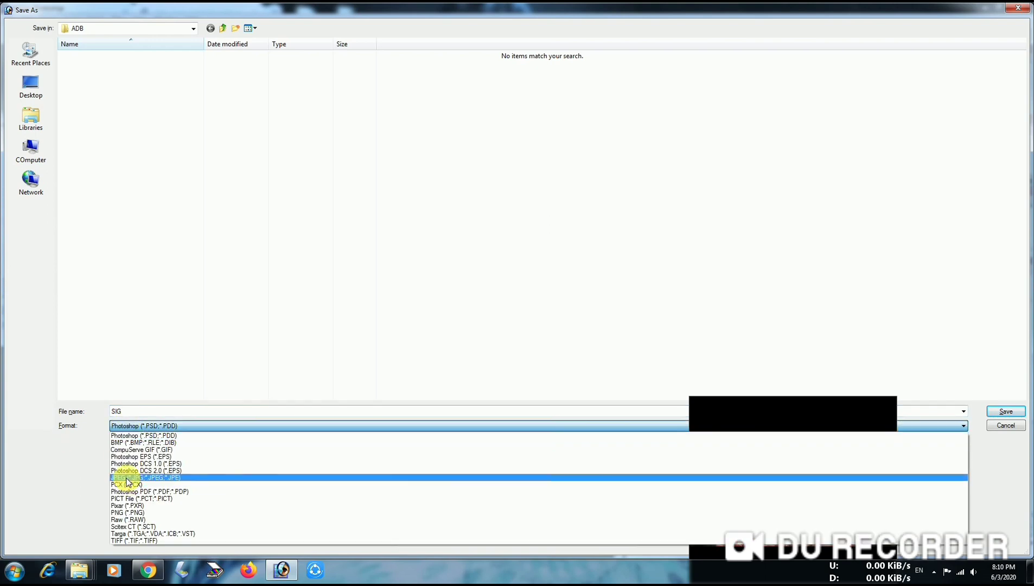
left_click(128, 478)
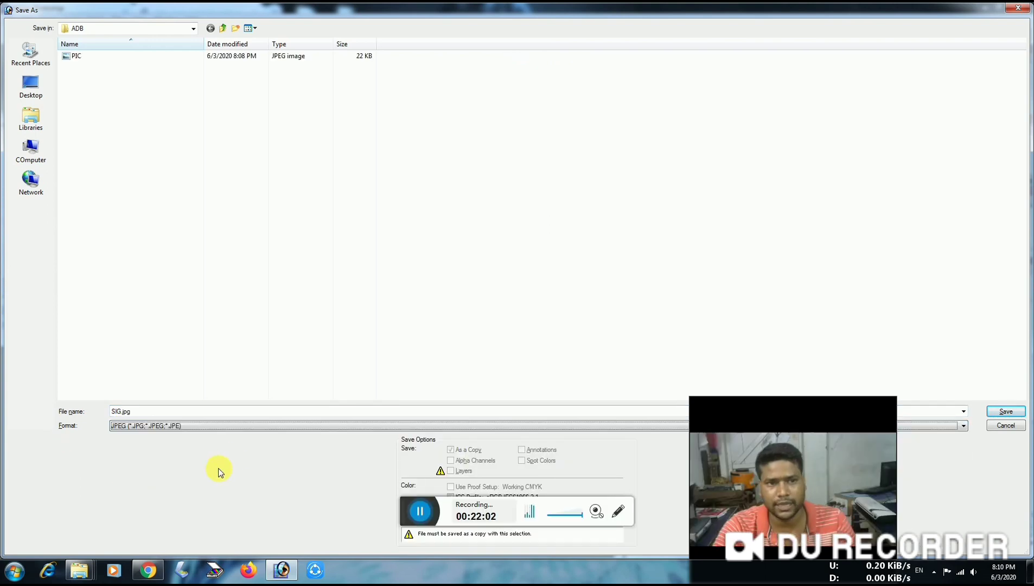
left_click_drag(790, 406, 314, 409)
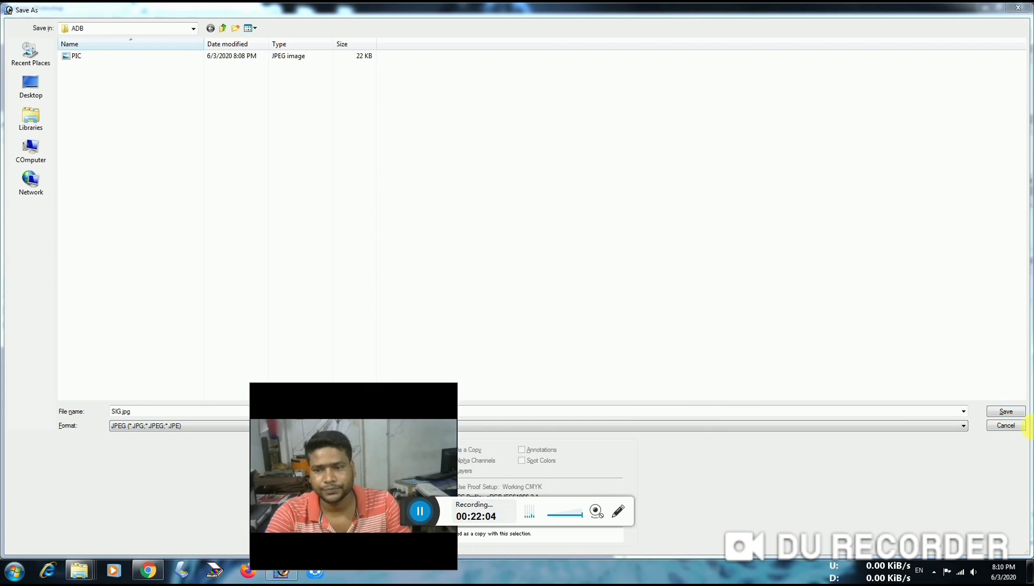
left_click(1007, 412)
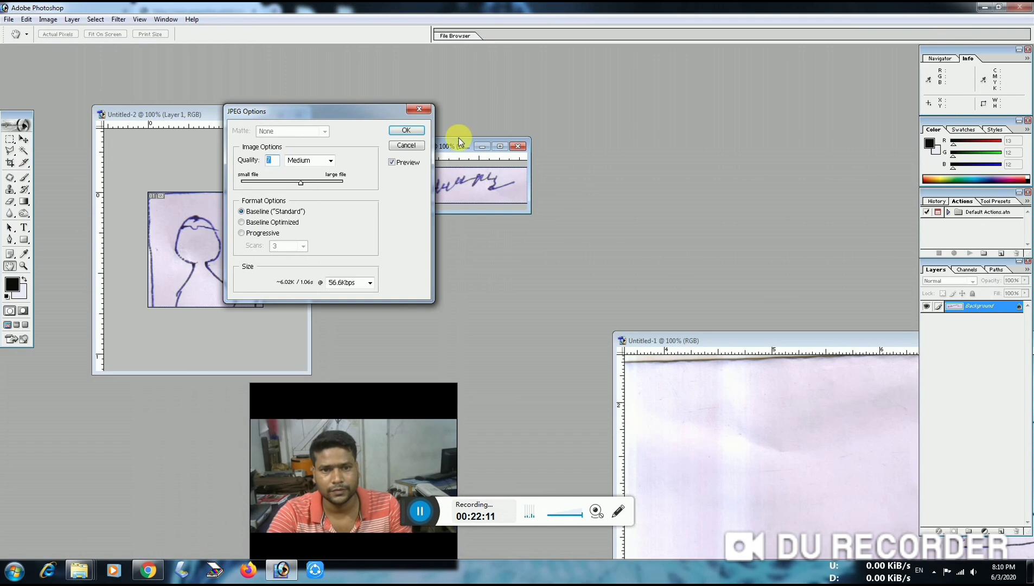
left_click(410, 131)
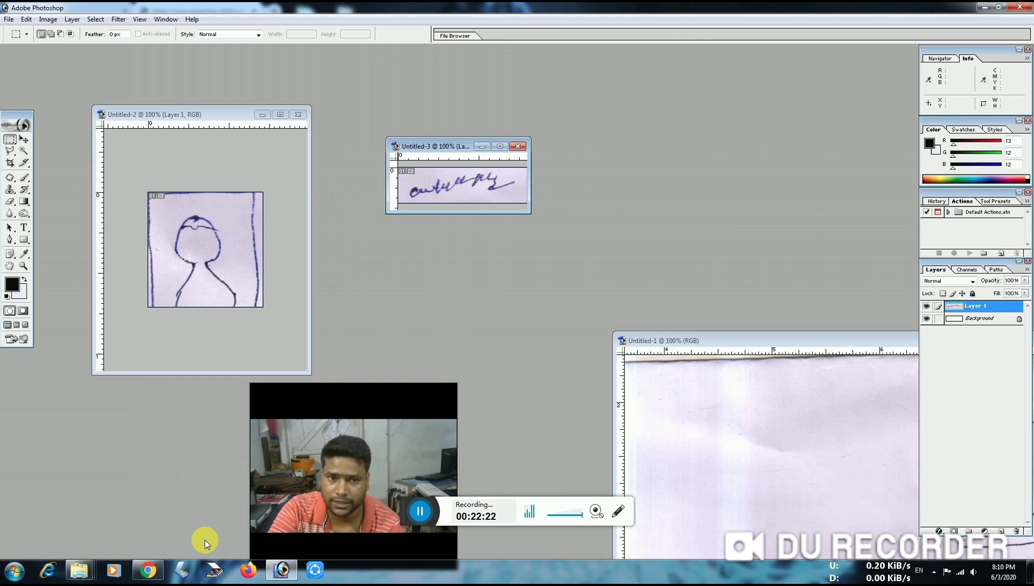
left_click(418, 515)
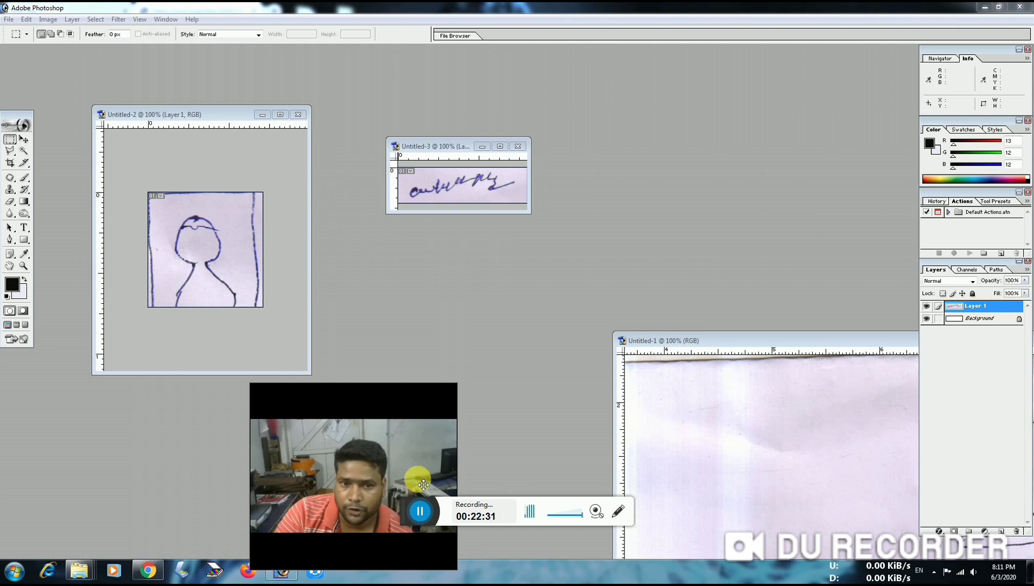
left_click(434, 513)
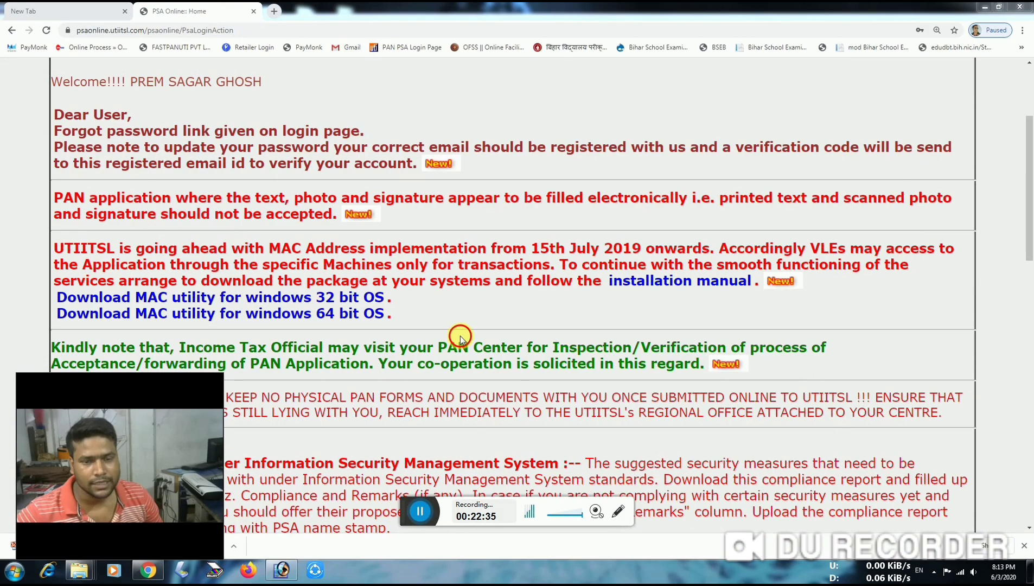
On PSA Online's PAN document upload page, view the listed application's Upload Documents dialog and PAN form file chooser, and close both without uploading
scroll(465, 333, "up", 3)
mouse_move(230, 194)
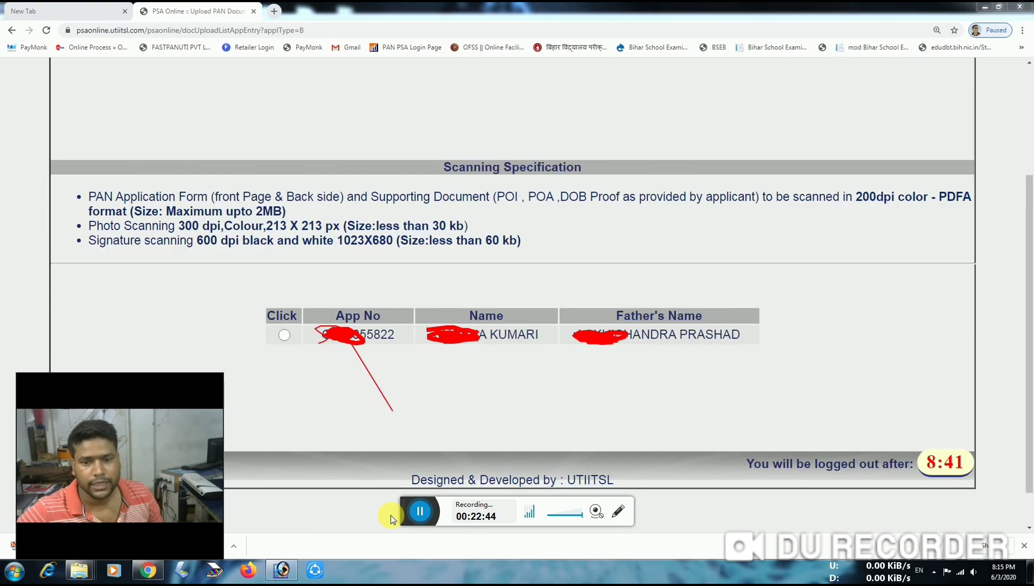
left_click(284, 335)
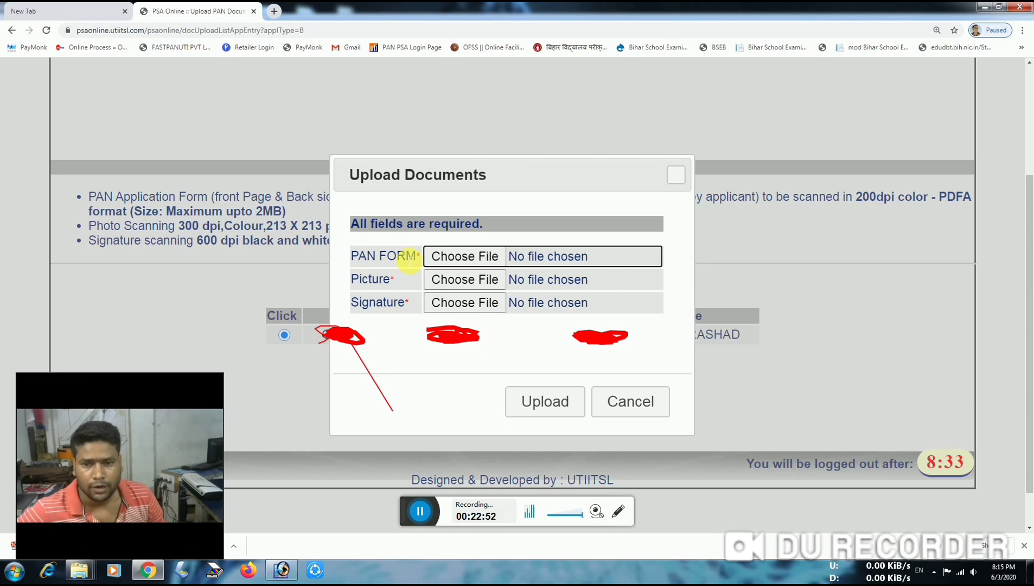
left_click(461, 259)
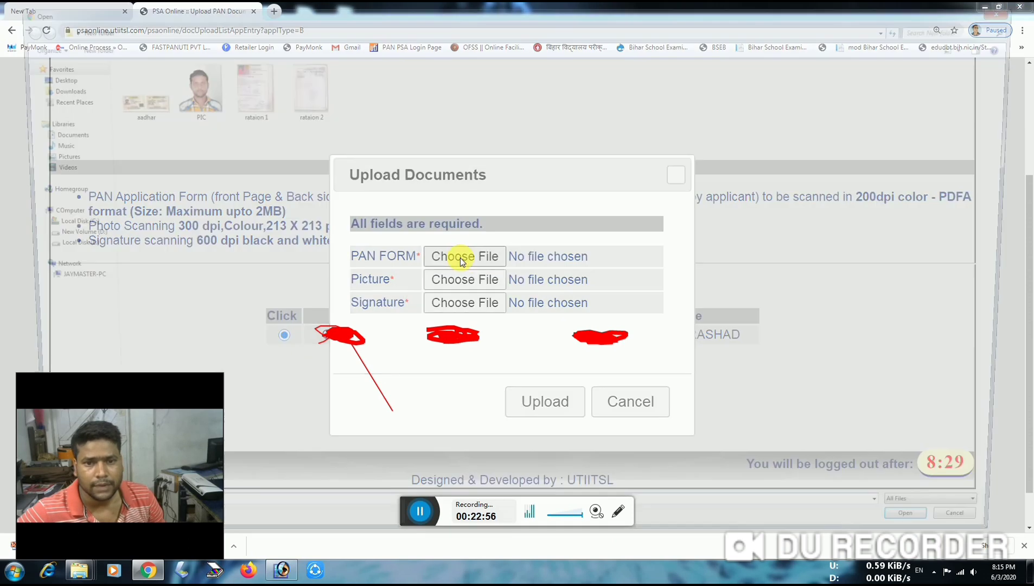
left_click(1018, 8)
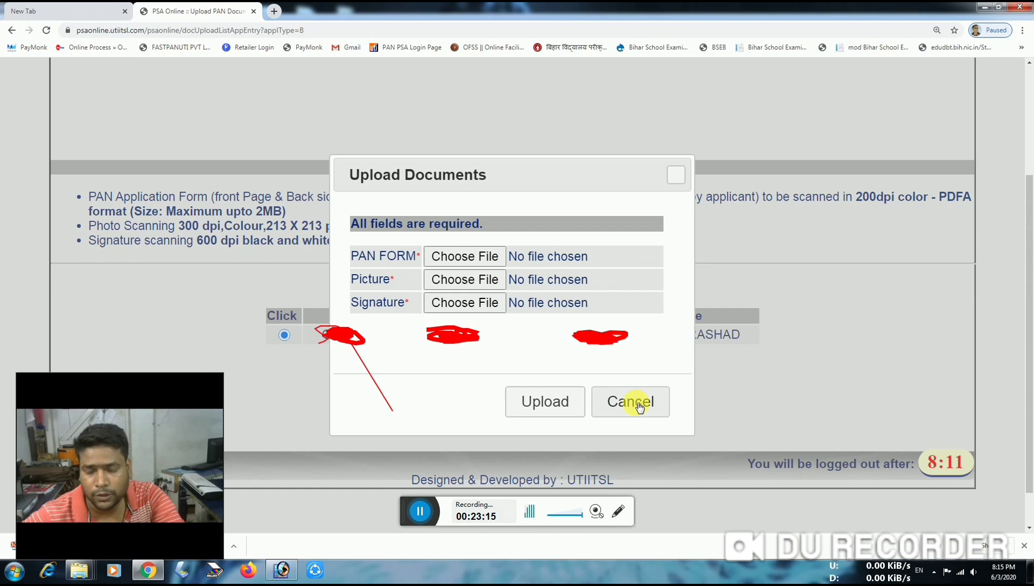
left_click(671, 176)
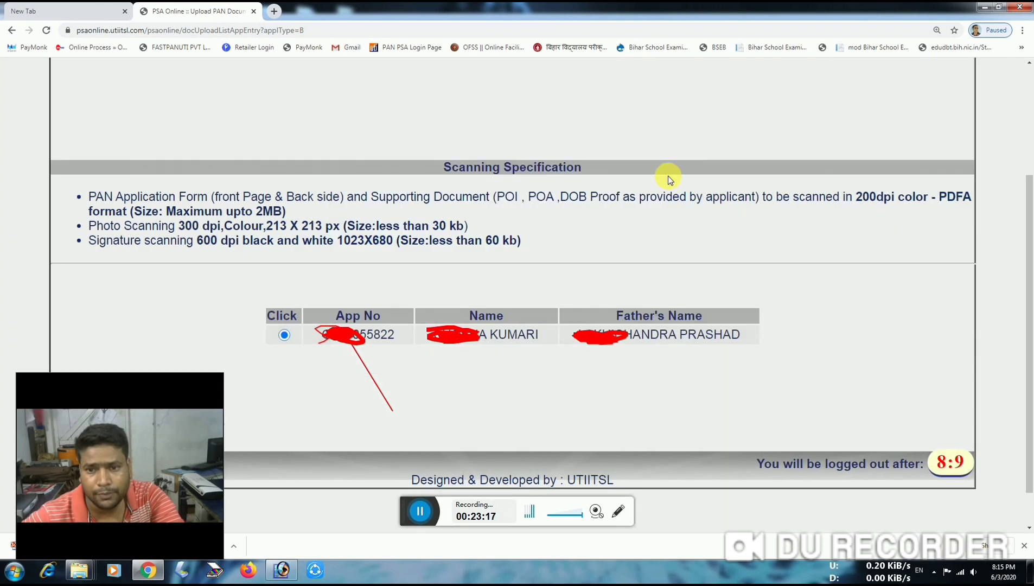